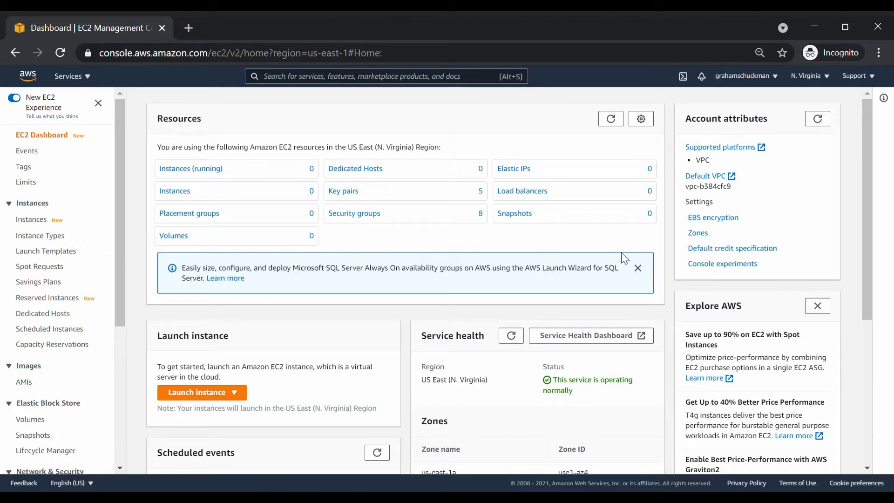
# Start a new EC2 launch template and name it with the owner's surname followed by "-launch-template".
pyautogui.click(46, 251)
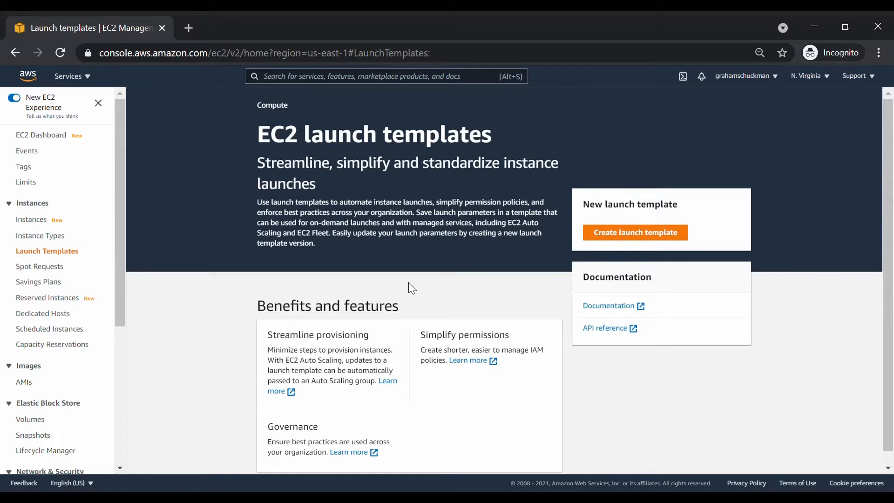
pyautogui.click(641, 239)
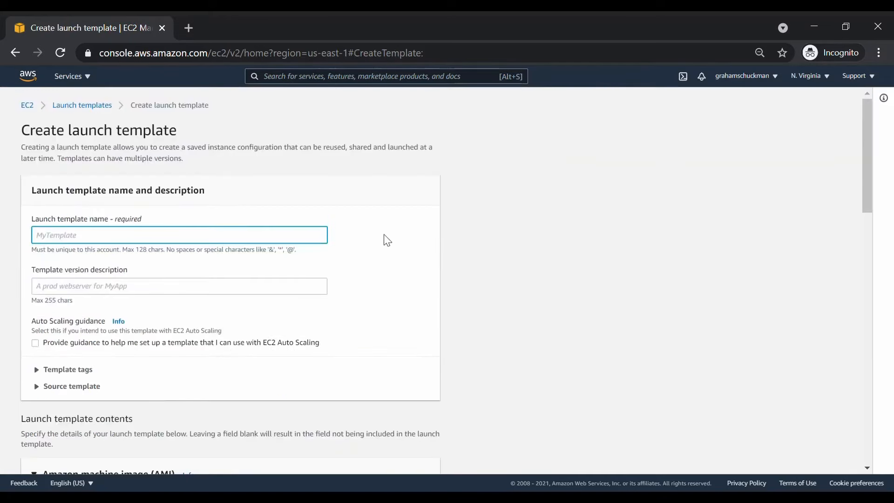
pyautogui.write('sc')
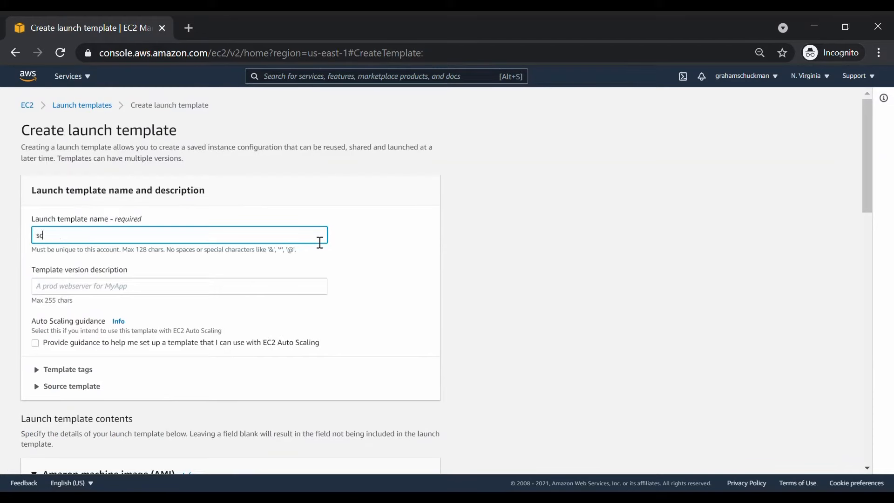
pyautogui.write('huckman-launch-template')
pyautogui.click(365, 260)
# Enable the EC2 Auto Scaling guidance for the template and look over its template tags and source template sections.
pyautogui.scroll(-2, 365, 259)
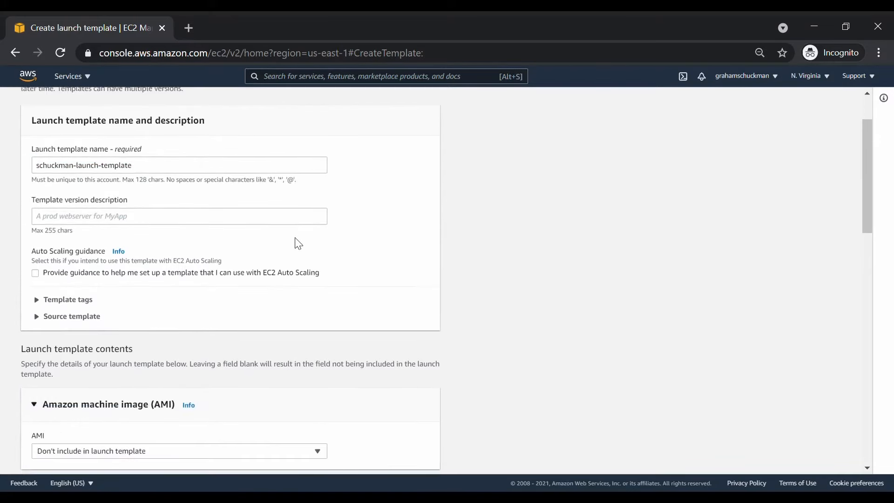
pyautogui.scroll(-1, 168, 209)
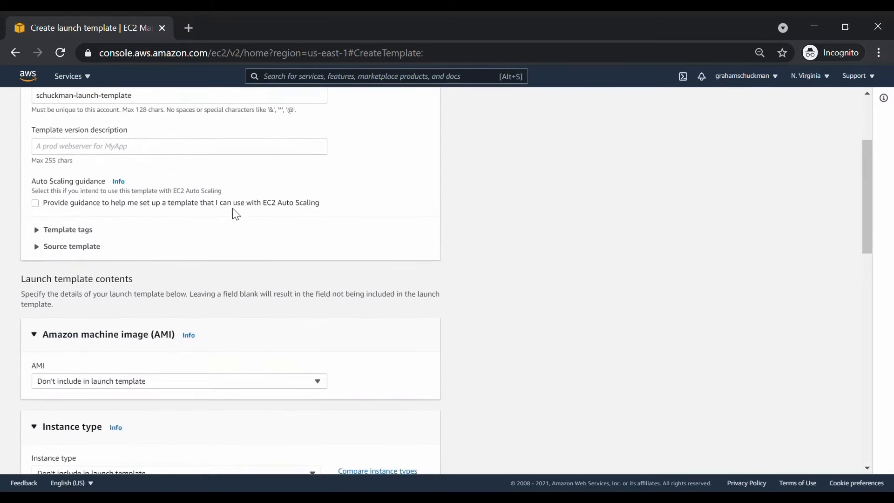
pyautogui.click(35, 203)
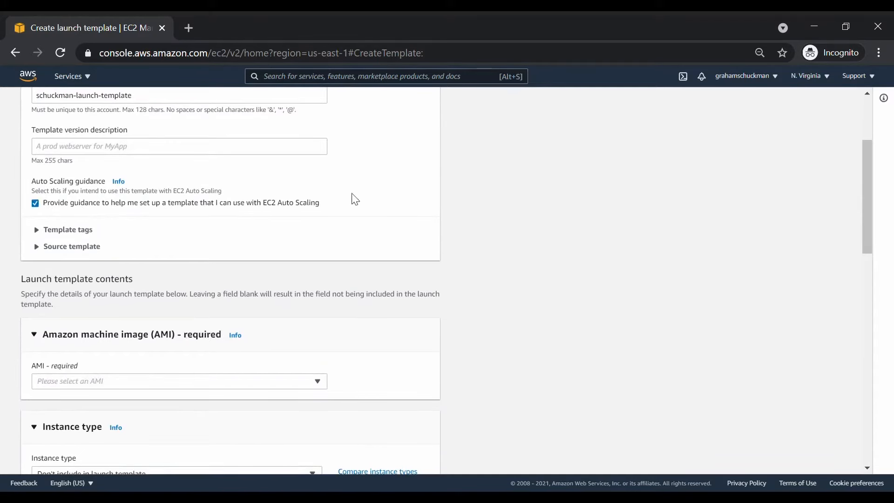
pyautogui.click(86, 230)
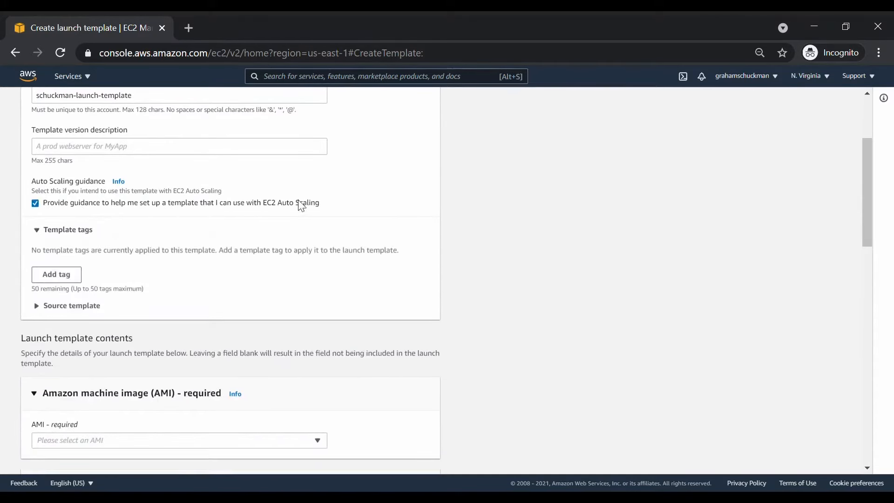
pyautogui.click(79, 231)
pyautogui.click(78, 248)
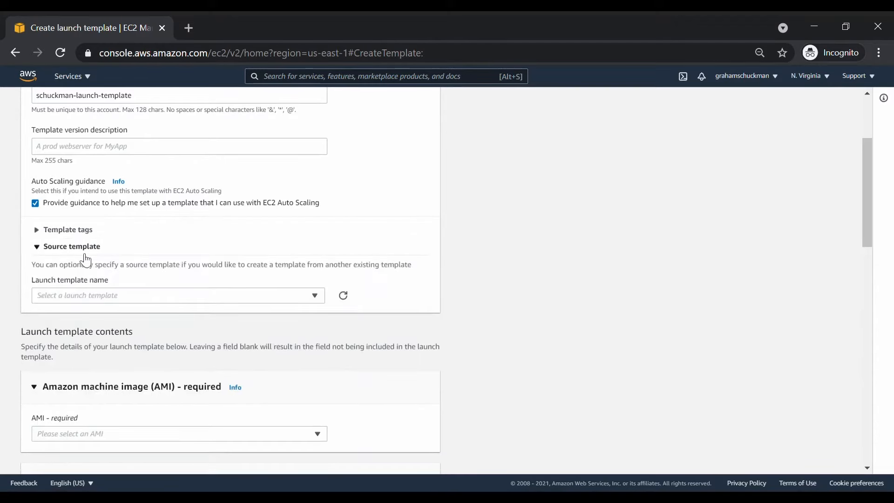
pyautogui.click(85, 247)
# Choose the 64-bit (x86) Amazon Linux 2 AMI (HVM), SSD Volume Type, as the machine image and t2.micro as the instance type.
pyautogui.scroll(-3, 172, 237)
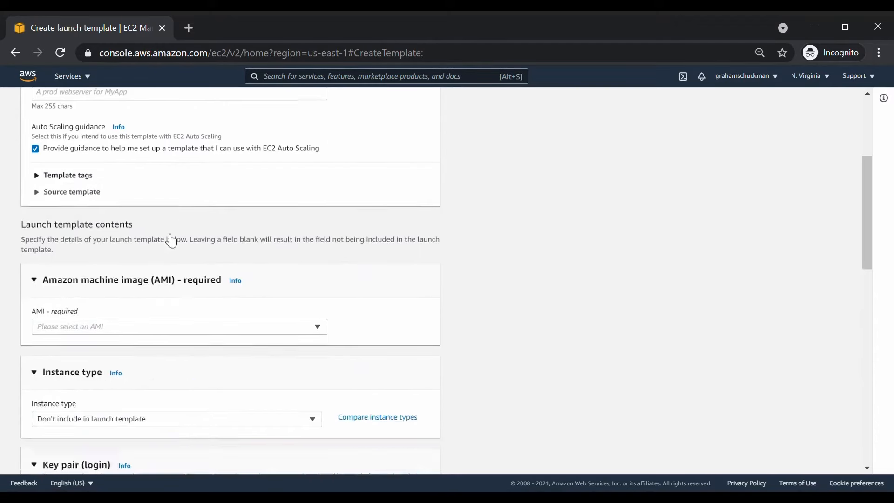
pyautogui.click(156, 245)
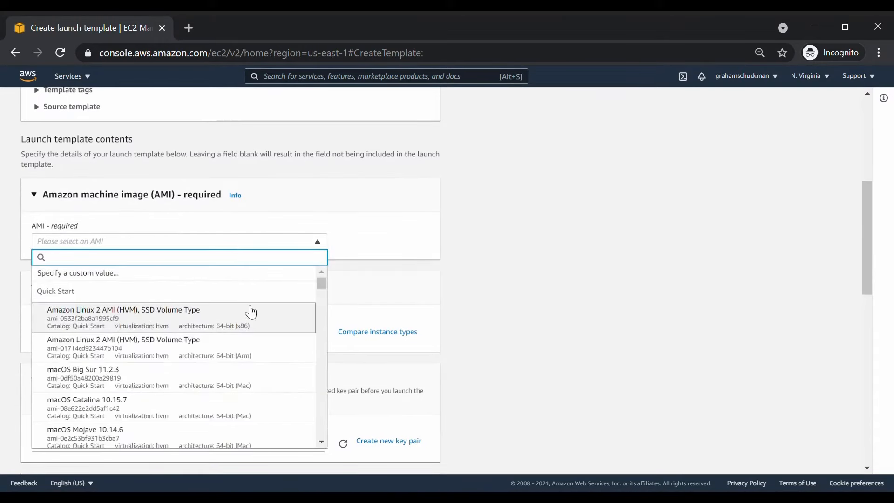
pyautogui.click(272, 317)
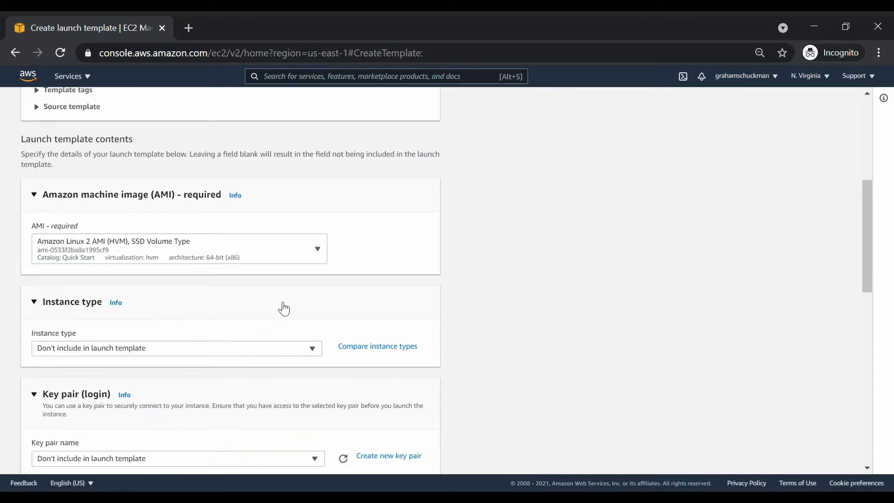
pyautogui.scroll(-2, 281, 309)
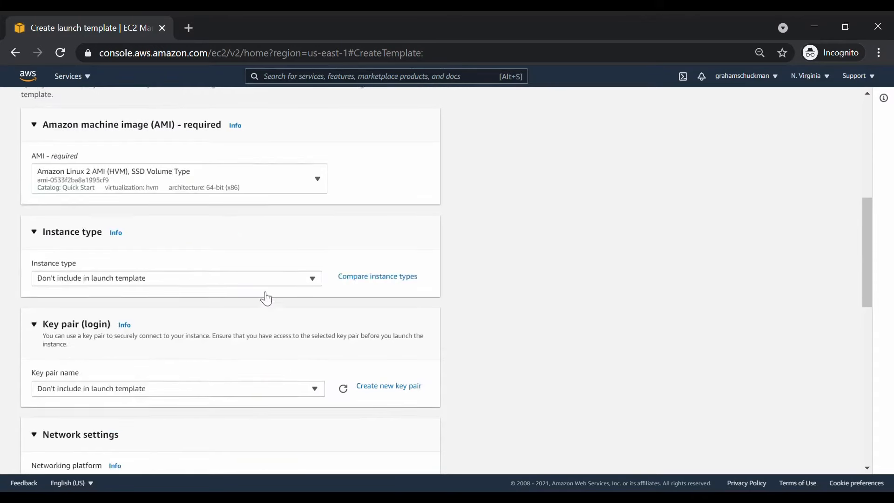
pyautogui.click(193, 279)
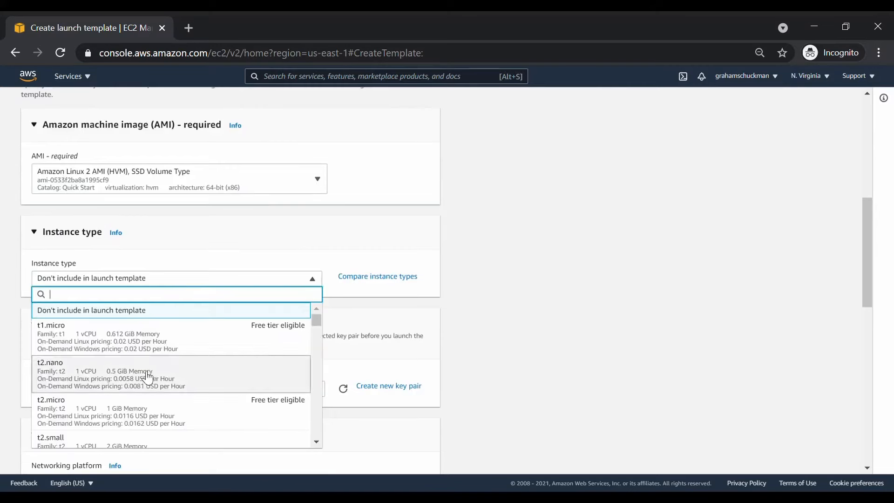
pyautogui.click(140, 406)
# Create a new .pem key pair named LaunchTemplate for the launch template and dismiss the download notice.
pyautogui.scroll(-3, 467, 280)
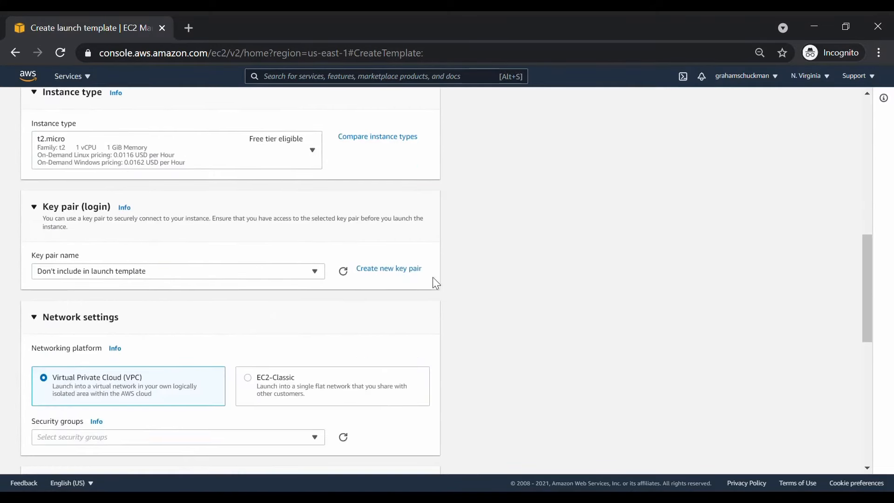
pyautogui.click(388, 270)
pyautogui.click(400, 291)
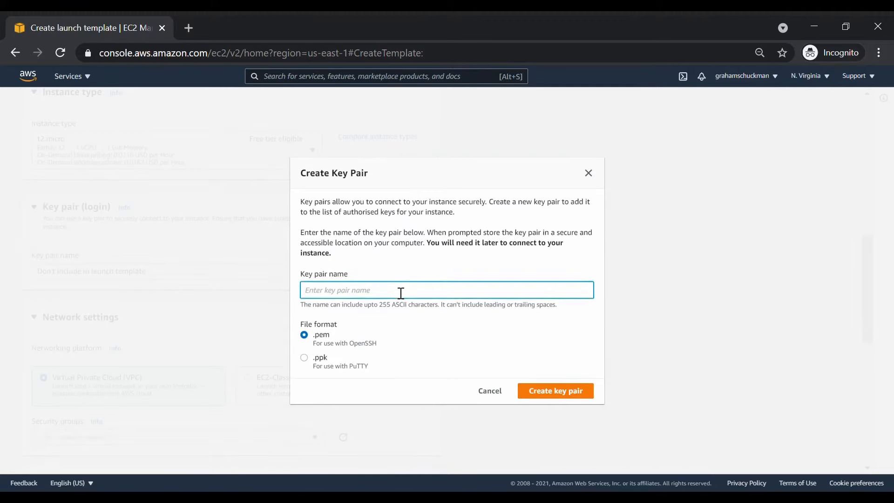
pyautogui.write('LaunchTemplate')
pyautogui.click(561, 392)
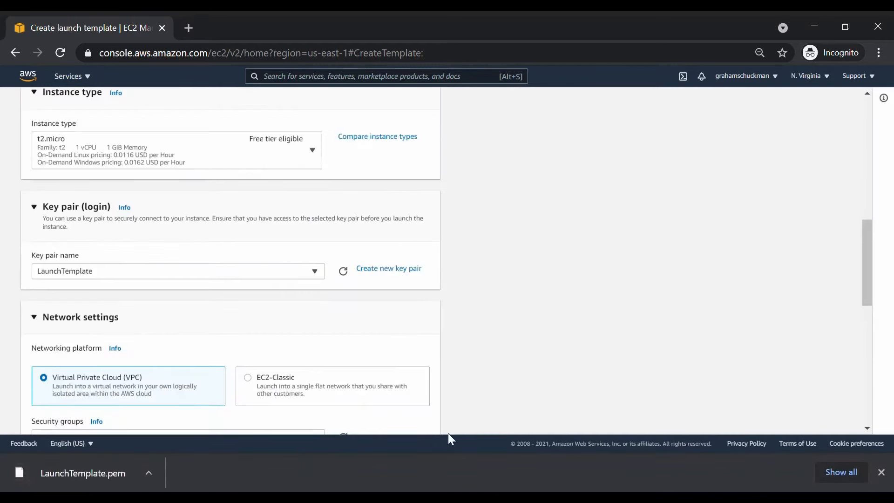
pyautogui.click(881, 475)
# Assign the launch-wizard-1 security group in the template's network settings.
pyautogui.scroll(-3, 472, 308)
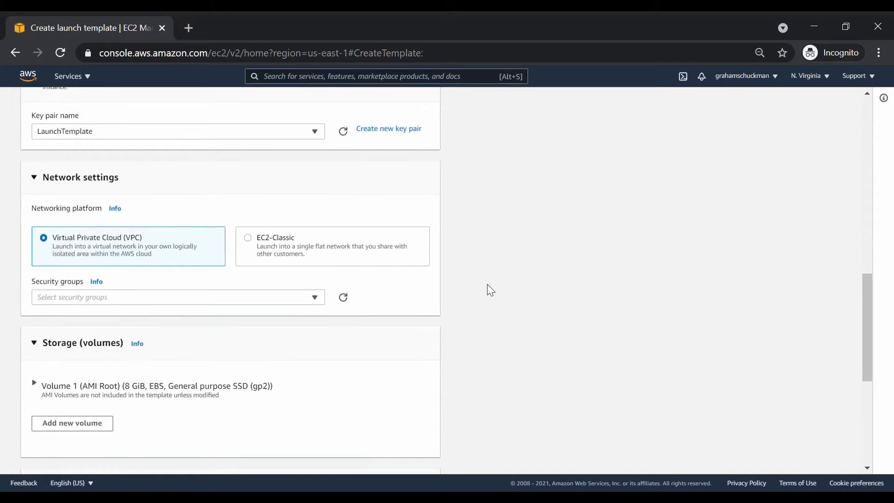
pyautogui.click(157, 301)
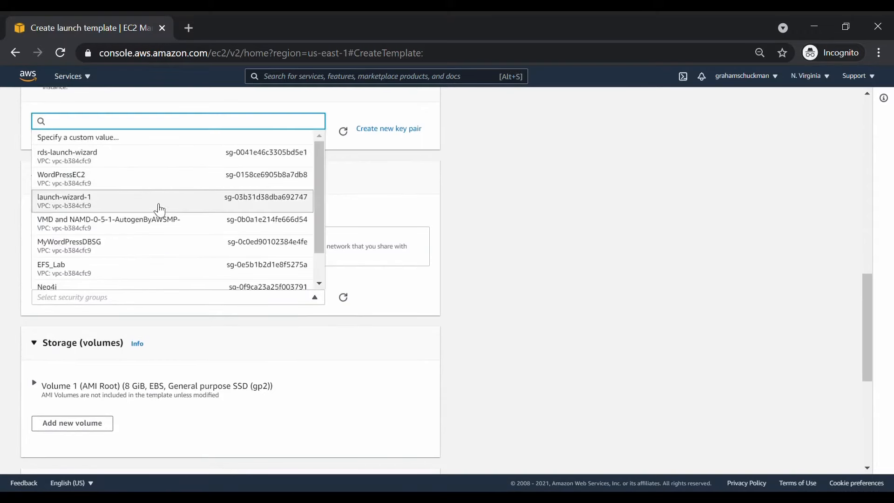
pyautogui.click(114, 211)
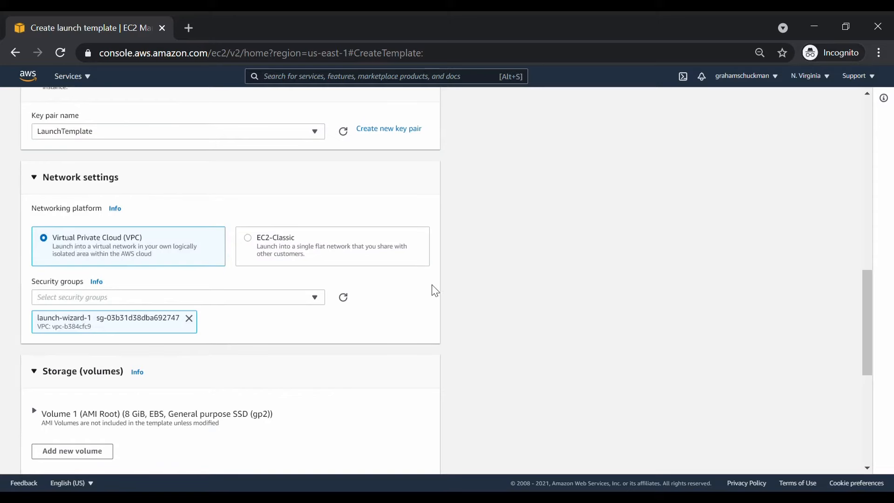
# Add a resource tag for instances with the key Name and the value AutoScaling.
pyautogui.scroll(-5, 465, 270)
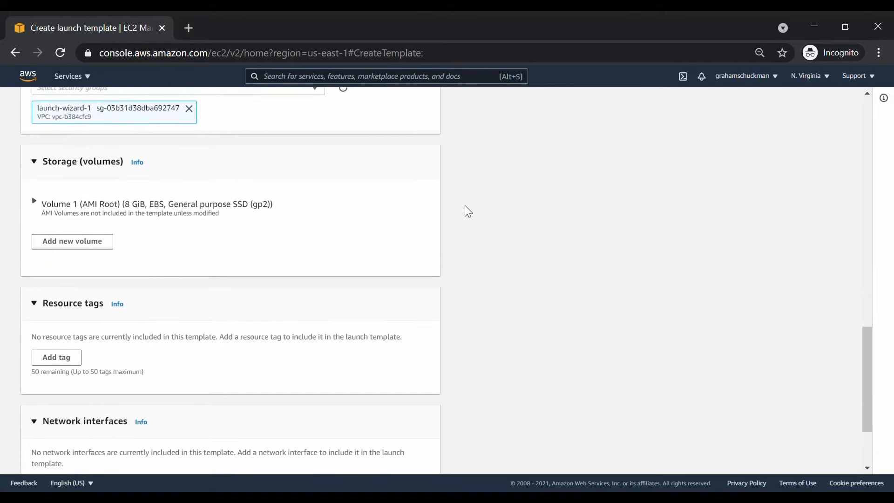
pyautogui.scroll(-3, 466, 209)
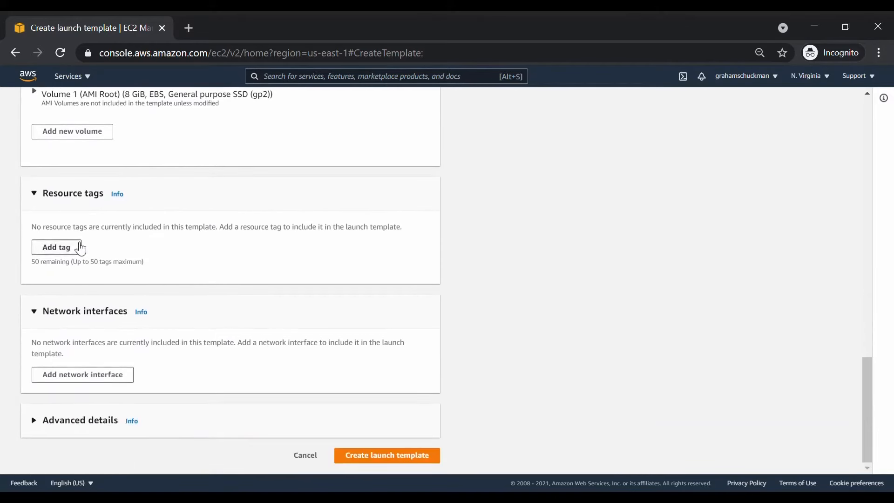
pyautogui.click(65, 247)
pyautogui.click(88, 255)
pyautogui.write('Name')
pyautogui.press('Tab')
pyautogui.click(177, 257)
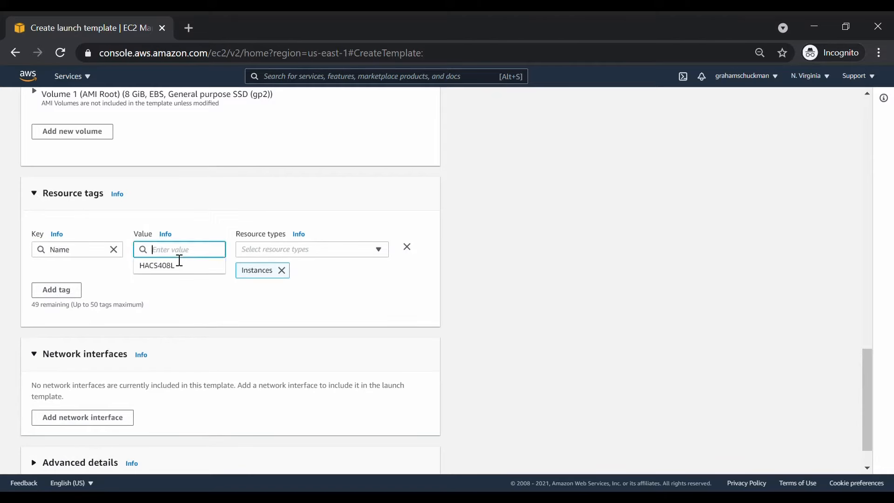
pyautogui.write('AutoScaling')
pyautogui.click(216, 176)
# Expand the advanced details and paste the bash script that installs httpd and writes index.html into the user data.
pyautogui.scroll(-1, 216, 177)
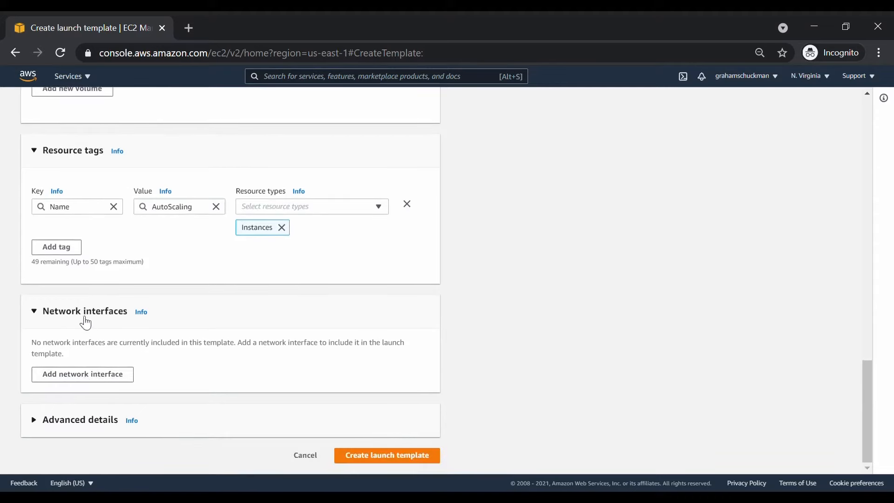
pyautogui.click(75, 420)
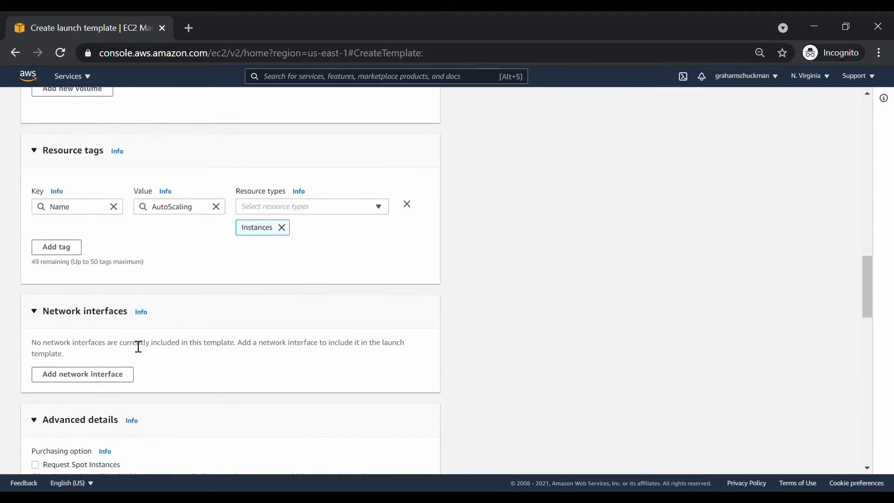
pyautogui.scroll(-3, 159, 331)
pyautogui.scroll(-5, 237, 296)
pyautogui.scroll(3, 272, 279)
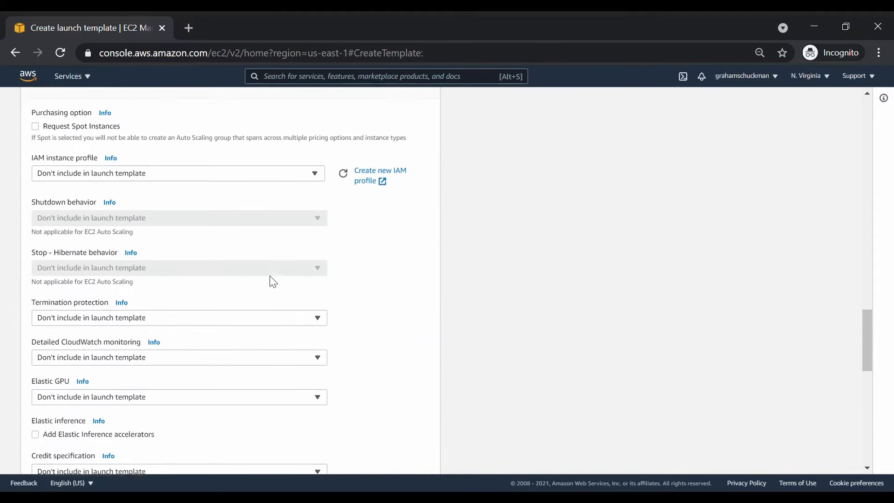
pyautogui.scroll(-2, 383, 246)
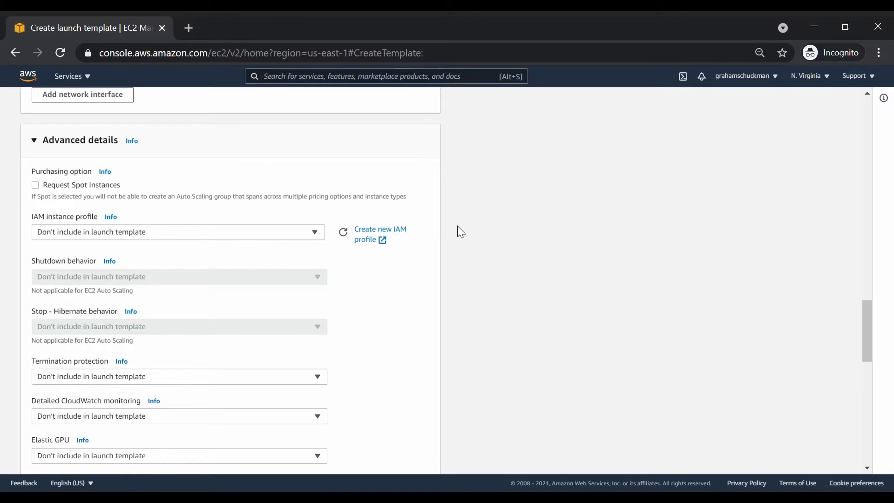
pyautogui.scroll(-2, 461, 229)
pyautogui.scroll(-9, 410, 242)
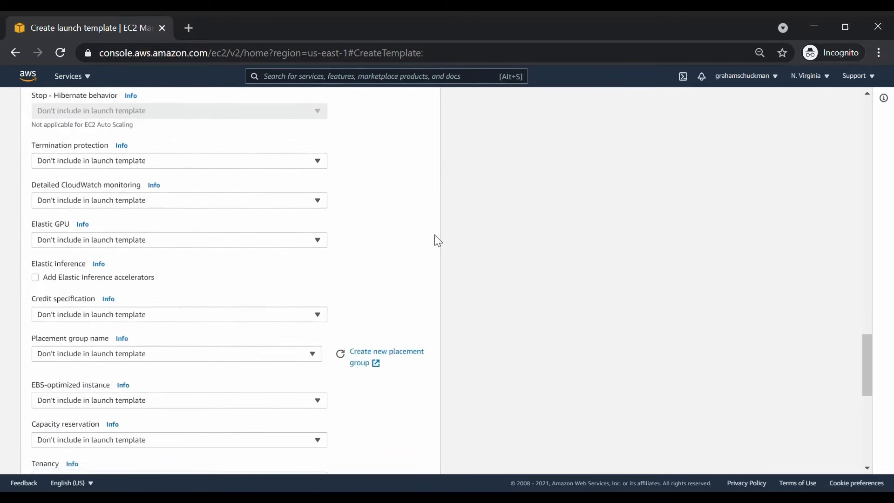
pyautogui.scroll(-3, 428, 243)
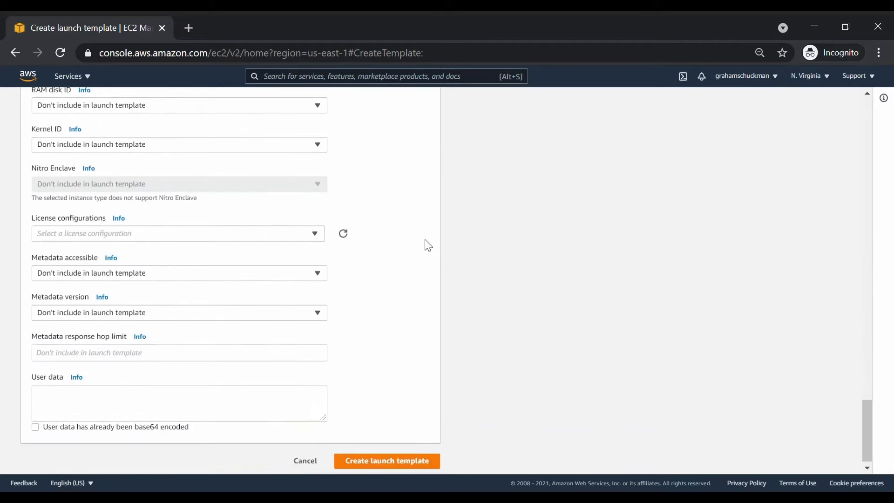
pyautogui.click(176, 404)
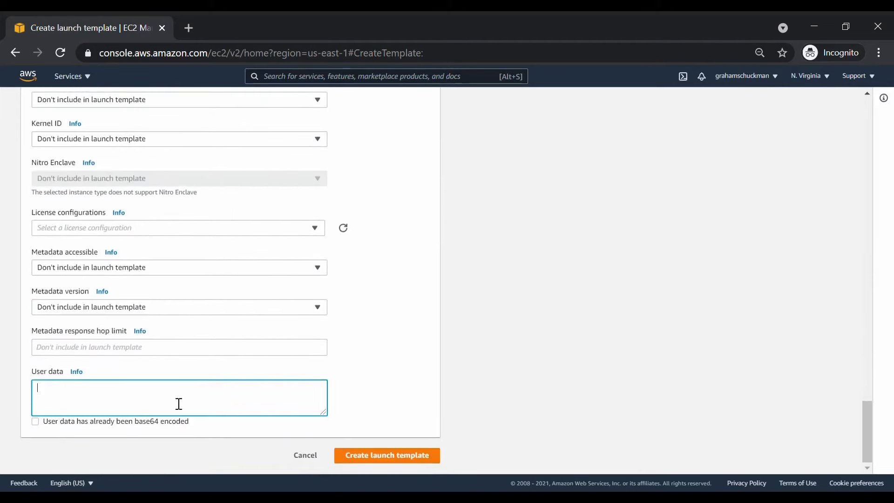
pyautogui.hotkey('ctrl', 'v')
# Review the pasted user data script and create the launch template.
pyautogui.scroll(2, 157, 412)
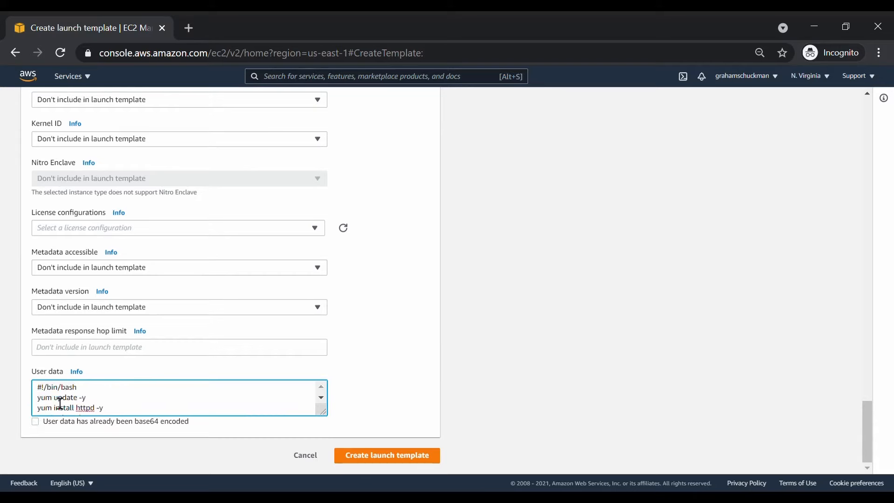
pyautogui.scroll(-2, 135, 400)
pyautogui.scroll(2, 123, 407)
pyautogui.scroll(-1, 131, 412)
pyautogui.scroll(-3, 131, 411)
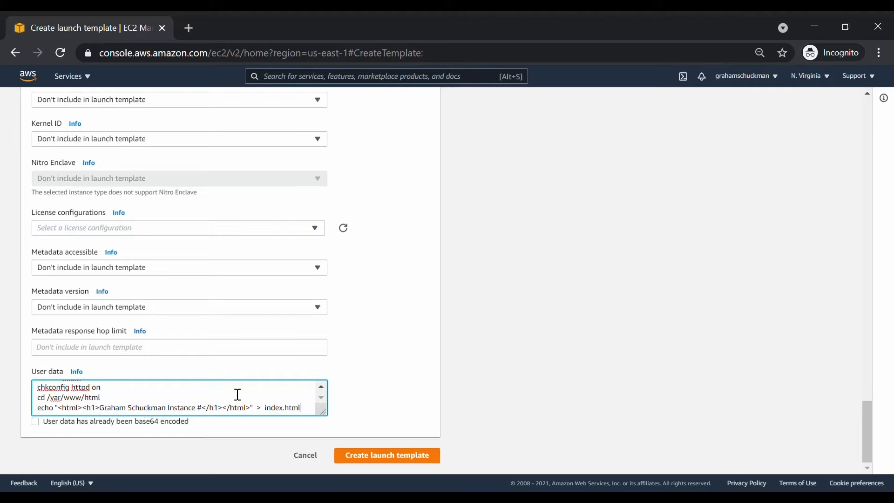
pyautogui.click(391, 456)
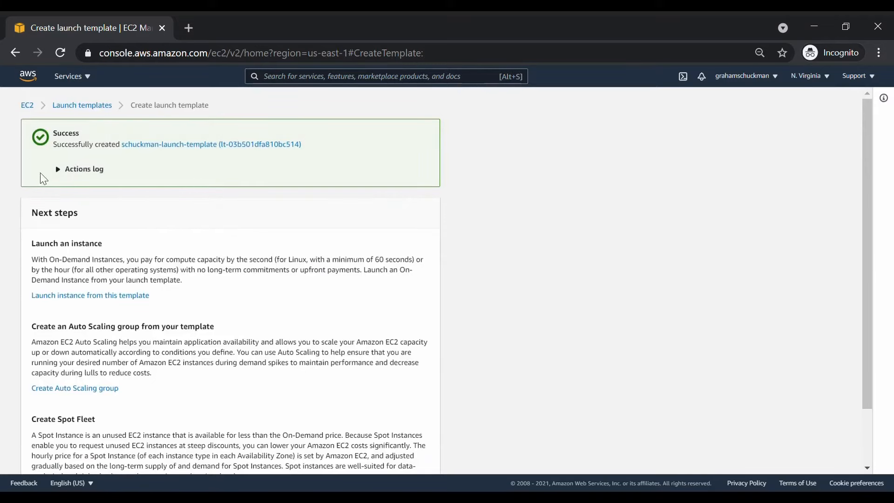
# Start an Auto Scaling group from the new launch template and name it with the account holder's surname followed by "-auto-scaling".
pyautogui.scroll(-2, 284, 191)
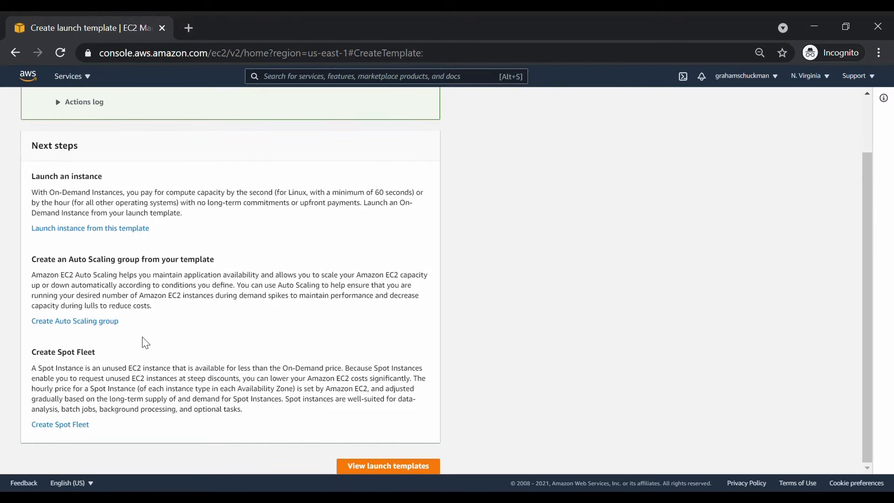
pyautogui.click(75, 323)
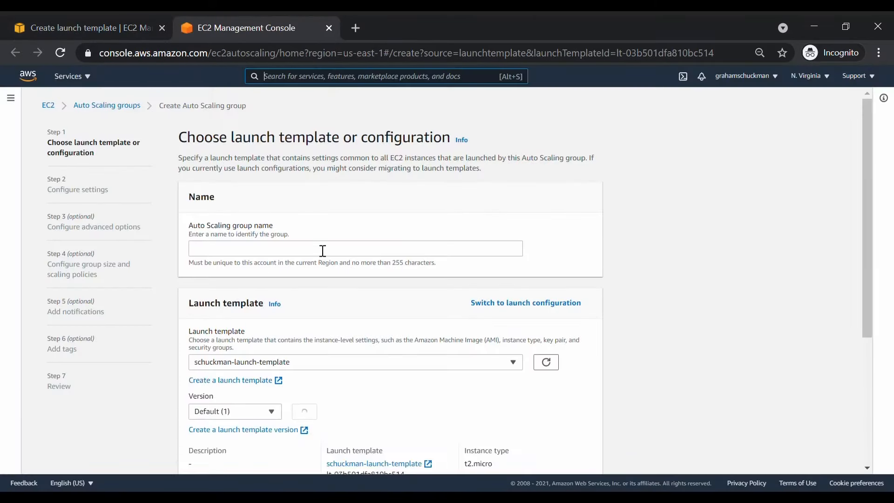
pyautogui.click(321, 250)
pyautogui.write('schuckman-aut')
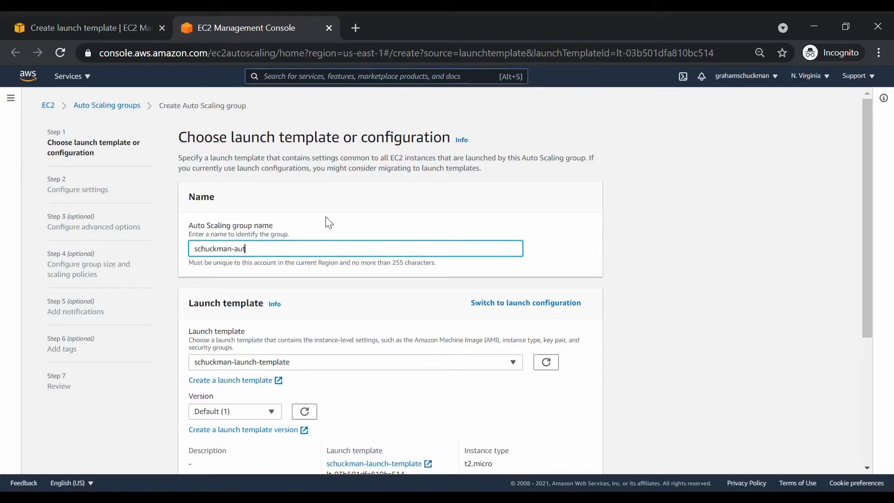
pyautogui.write('o-scaling')
pyautogui.click(563, 241)
# Check the selected launch template's details and continue to the group's settings with its default version.
pyautogui.scroll(-1, 564, 241)
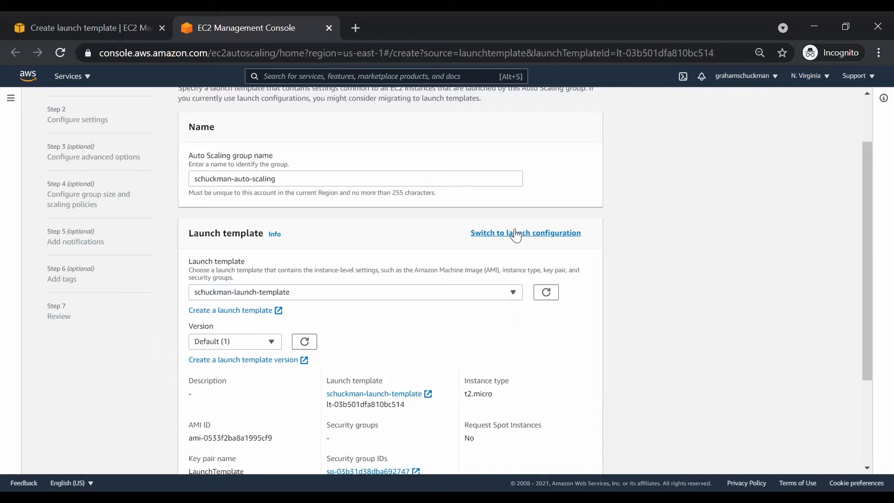
pyautogui.scroll(-2, 411, 311)
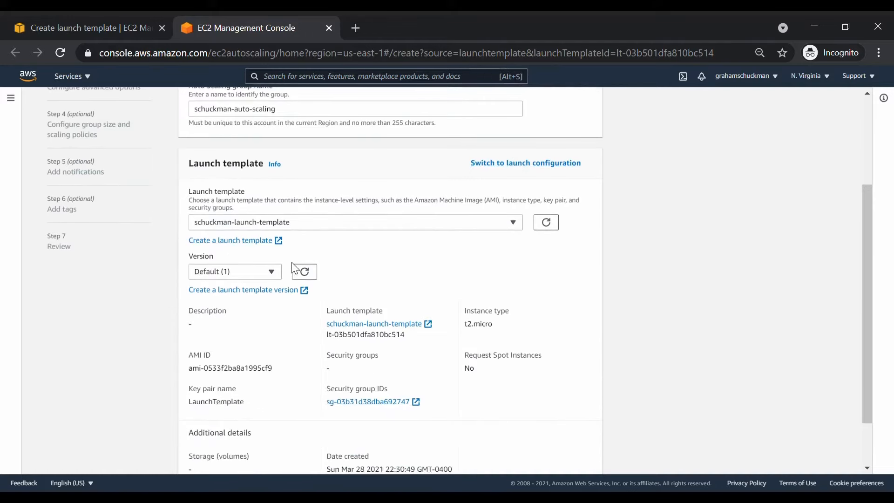
pyautogui.scroll(-2, 365, 261)
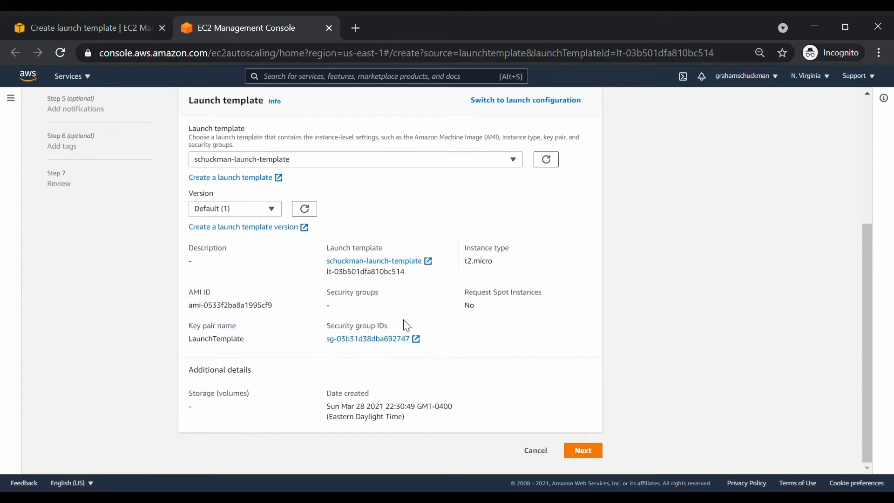
pyautogui.click(589, 453)
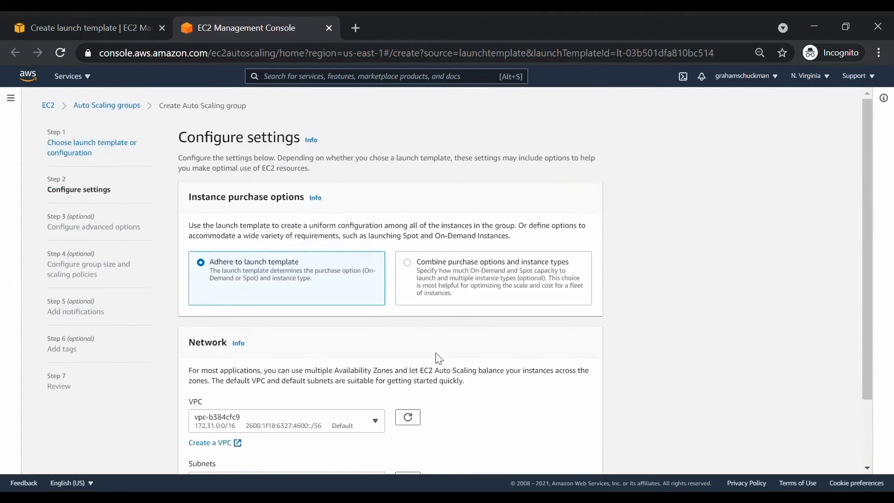
# Add the us-east-1a, us-east-1b and us-east-1c subnets of the default VPC to the network settings and continue to the advanced options.
pyautogui.scroll(-2, 280, 311)
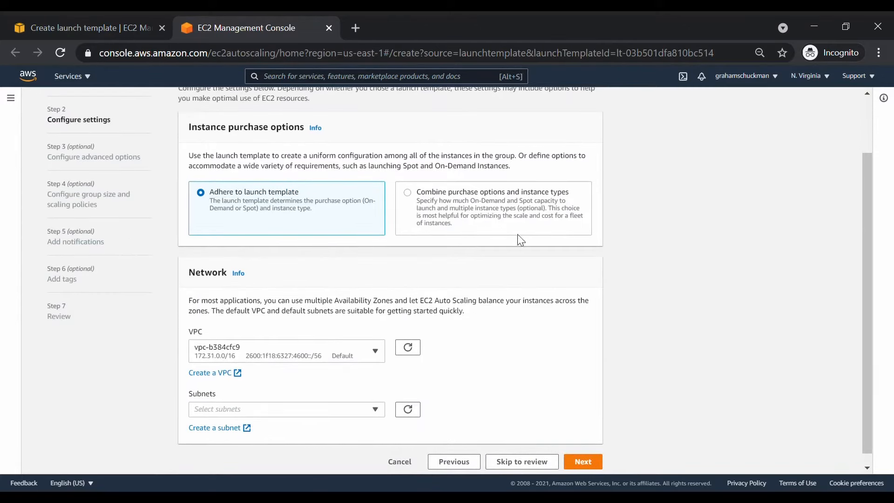
pyautogui.scroll(-1, 400, 295)
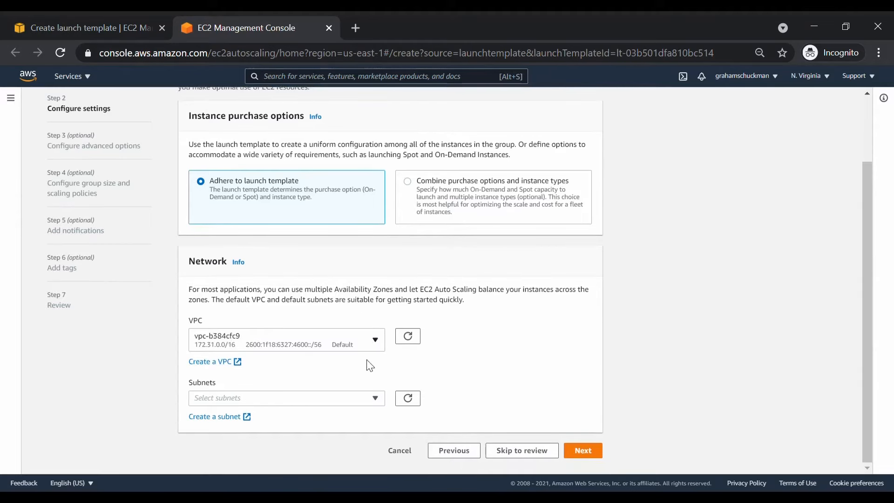
pyautogui.click(338, 342)
pyautogui.click(334, 342)
pyautogui.click(310, 399)
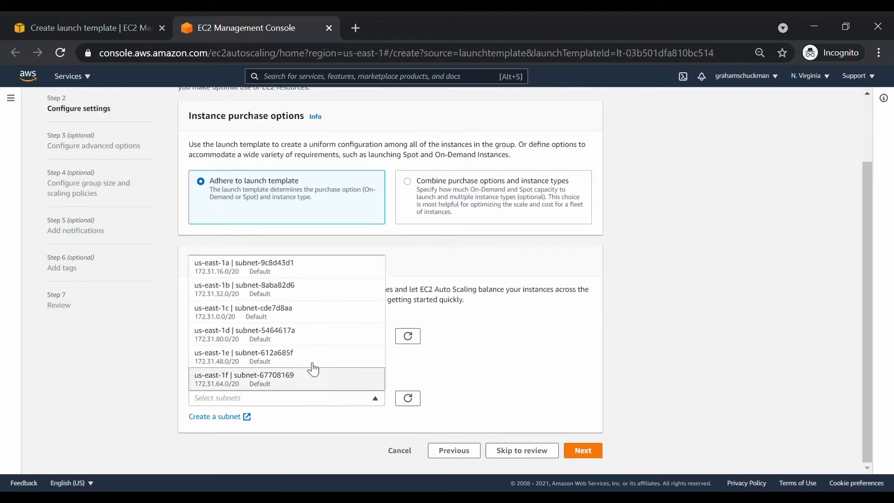
pyautogui.click(290, 274)
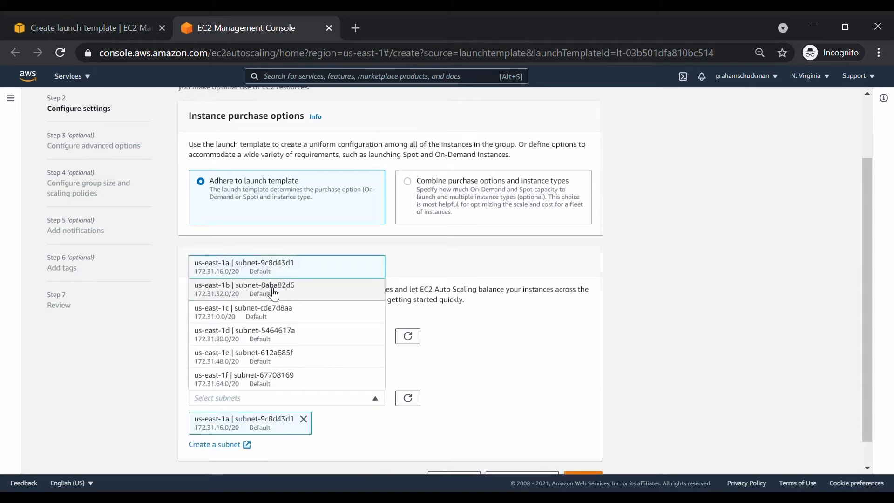
pyautogui.click(273, 290)
pyautogui.click(268, 319)
pyautogui.click(538, 351)
pyautogui.scroll(-2, 512, 335)
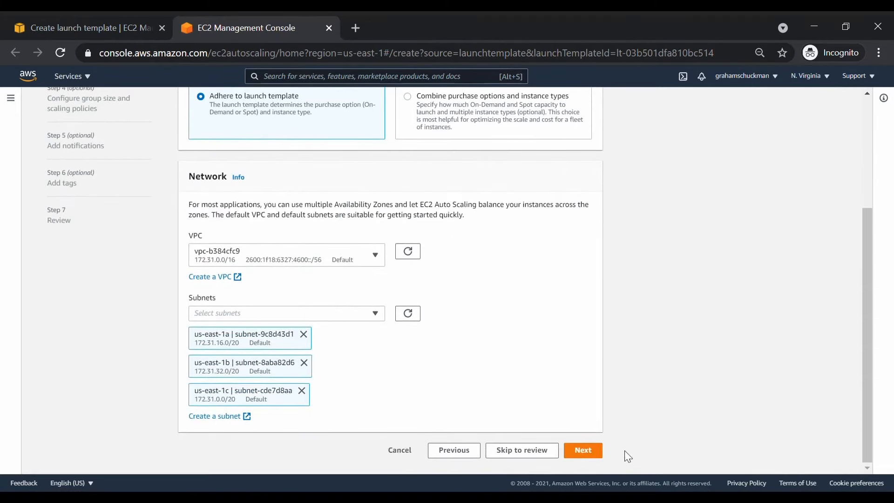
pyautogui.click(589, 453)
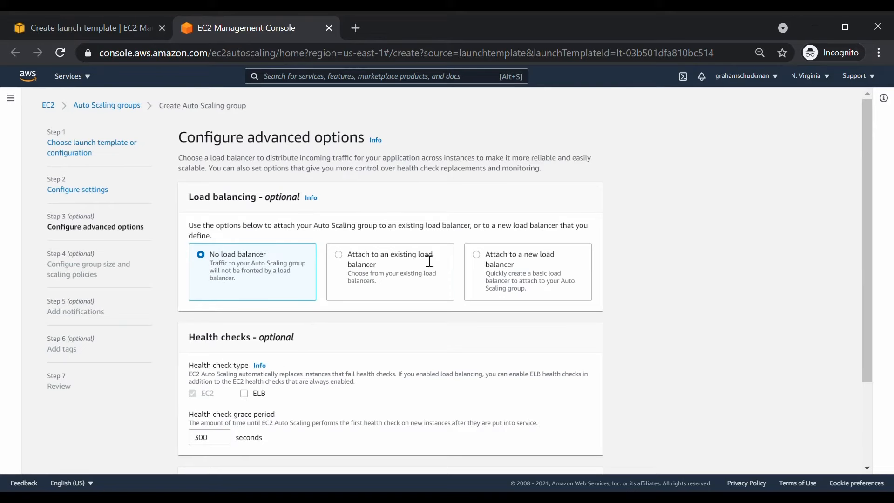
# Attach the group to a new Application Load Balancer with the Internet-facing scheme.
pyautogui.click(499, 264)
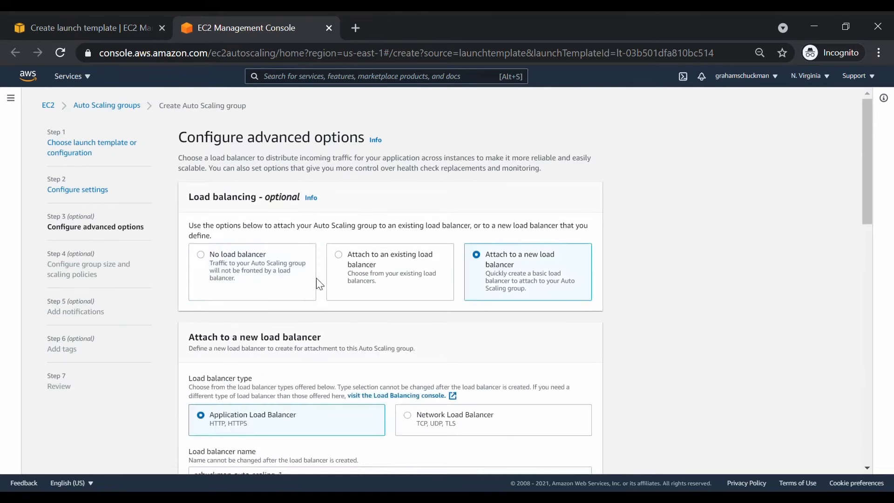
pyautogui.scroll(-3, 315, 279)
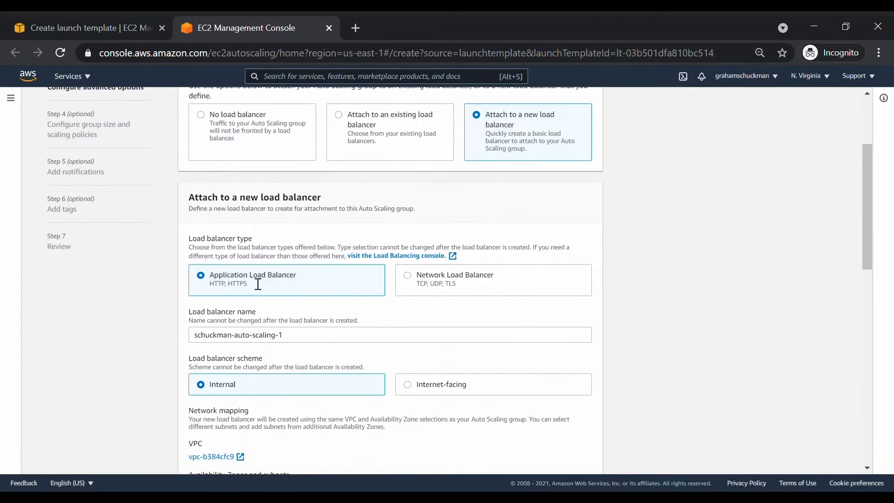
pyautogui.scroll(-3, 265, 285)
pyautogui.click(409, 251)
pyautogui.scroll(2, 384, 279)
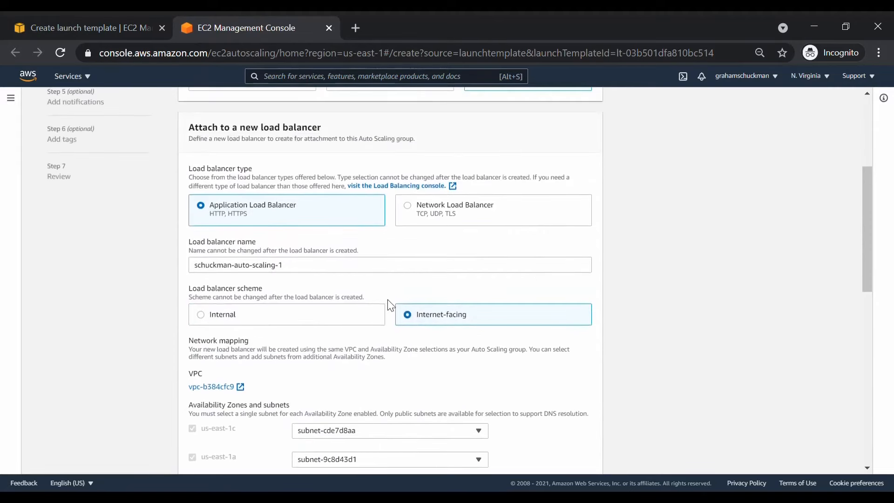
# Examine the load balancer's availability zones, subnets, listener and default routing options.
pyautogui.scroll(-3, 389, 309)
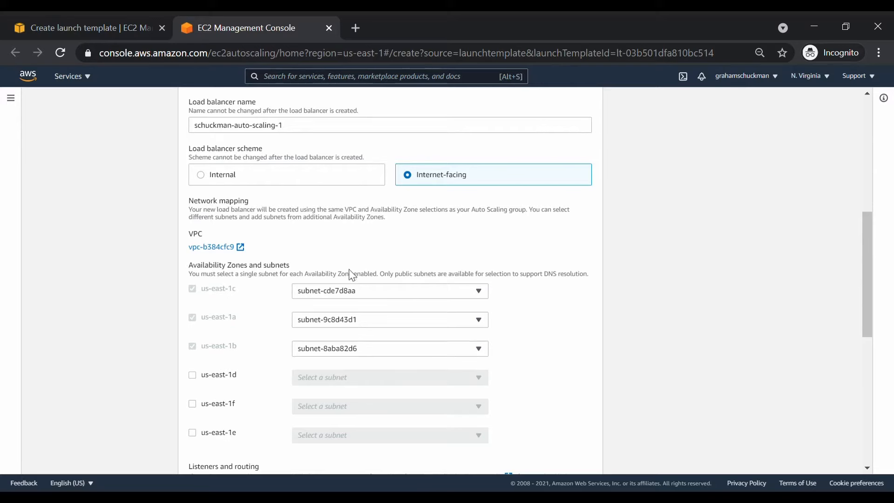
pyautogui.scroll(1, 363, 299)
pyautogui.scroll(-1, 339, 295)
pyautogui.scroll(-5, 411, 280)
pyautogui.scroll(-2, 410, 274)
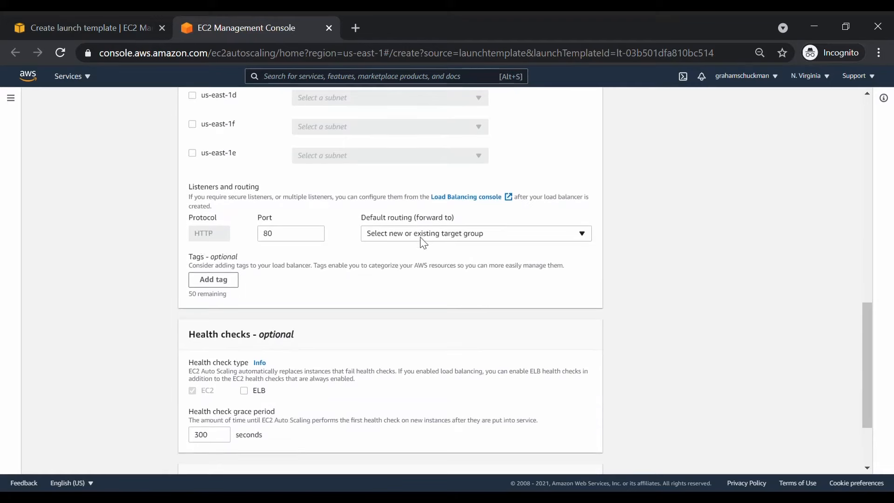
pyautogui.click(403, 240)
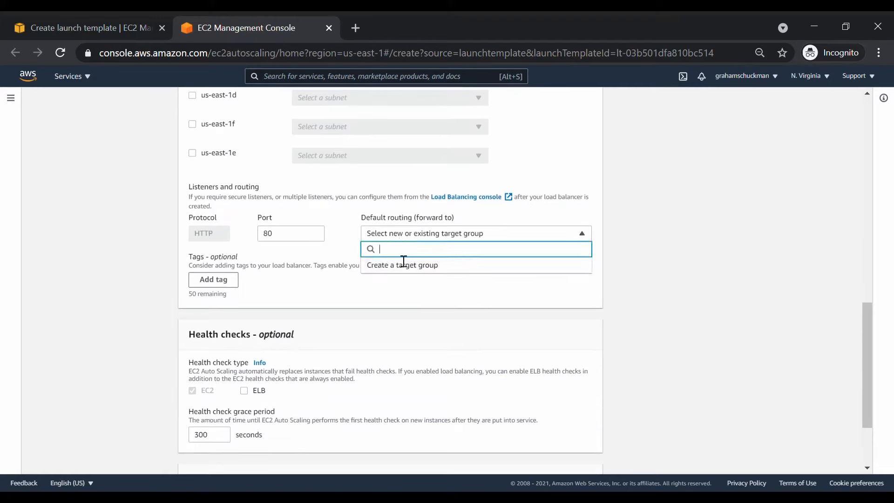
pyautogui.click(414, 218)
# Enable ELB health checks with a grace period of 180 seconds and try to continue to the group size settings.
pyautogui.scroll(-3, 363, 260)
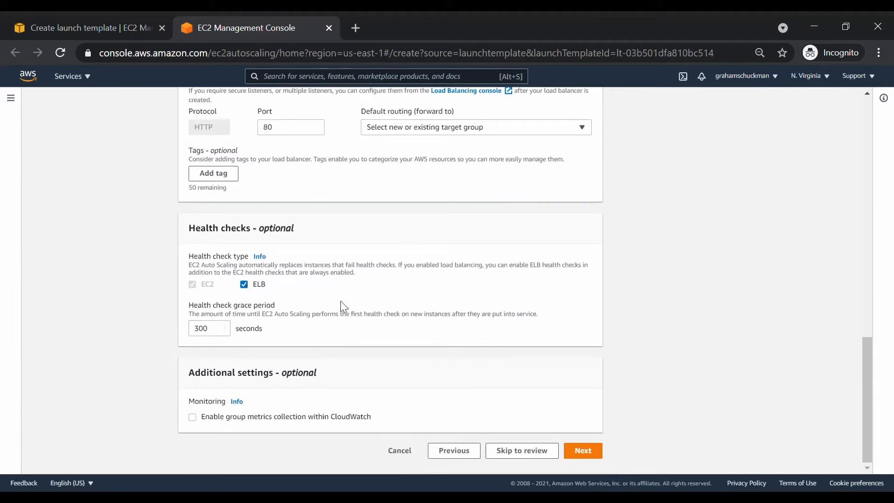
pyautogui.moveTo(216, 334); pyautogui.dragTo(186, 333)
pyautogui.write('180')
pyautogui.click(289, 328)
pyautogui.click(582, 451)
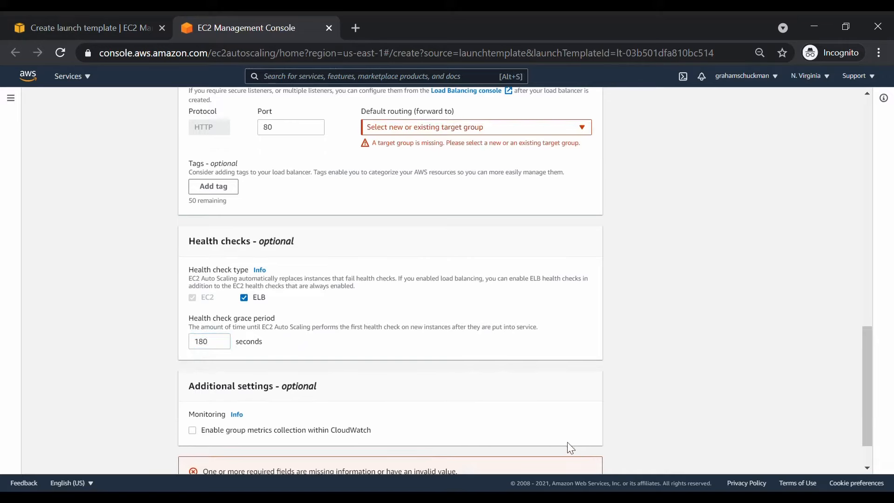
# Set the listener's default routing to create a target group, recheck the advanced options and continue to the group size settings.
pyautogui.scroll(3, 460, 288)
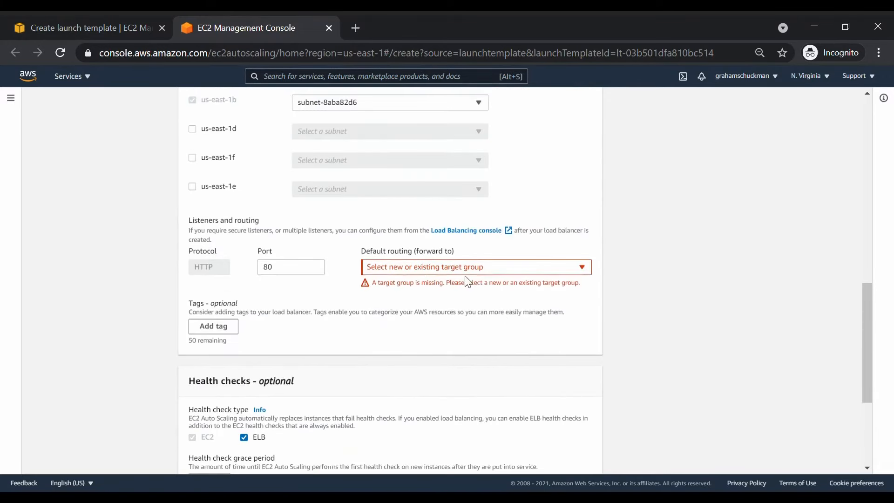
pyautogui.click(462, 269)
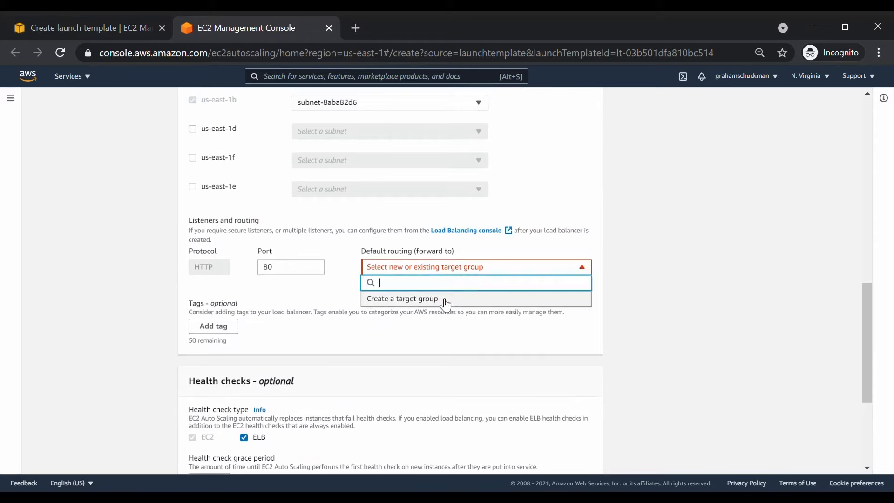
pyautogui.click(446, 303)
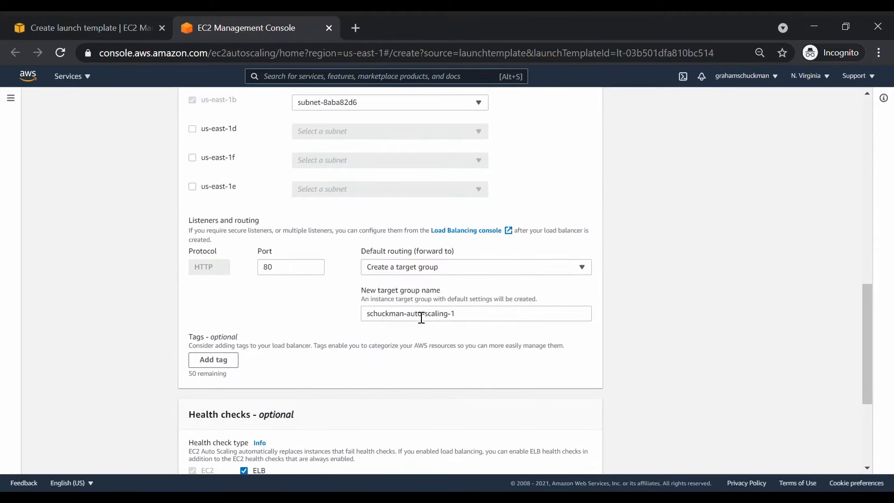
pyautogui.scroll(15, 438, 325)
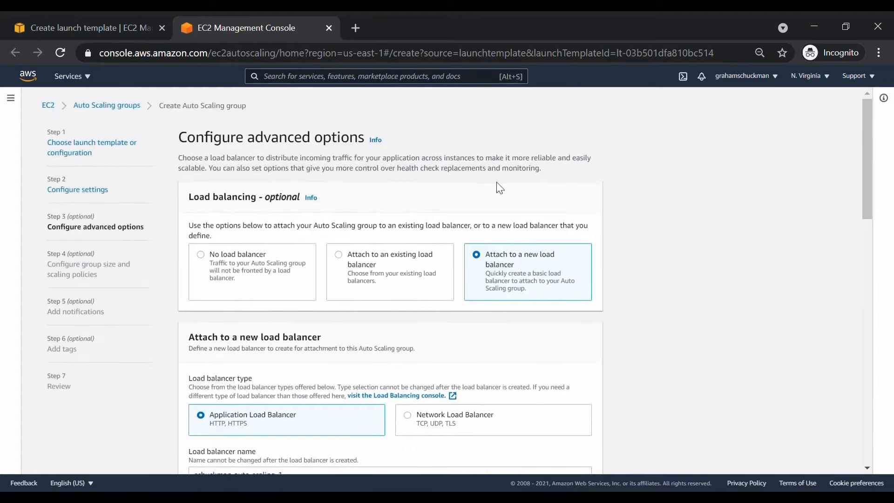
pyautogui.scroll(-15, 449, 206)
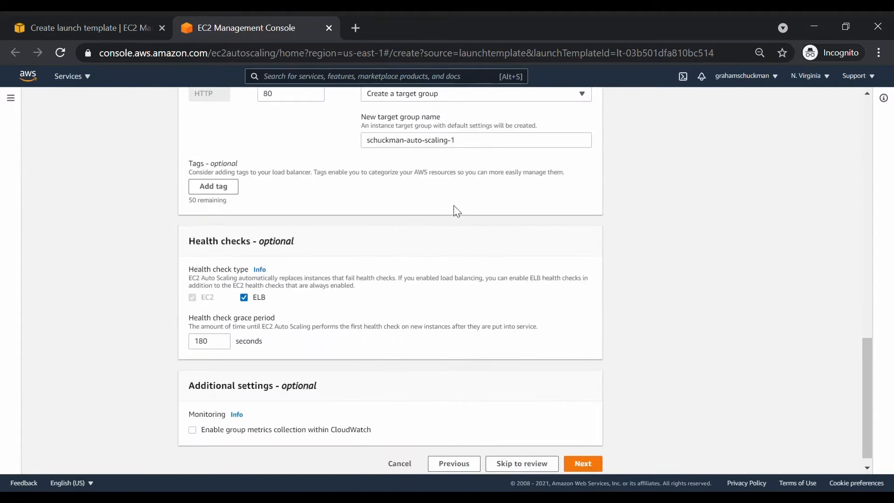
pyautogui.scroll(2, 498, 213)
pyautogui.scroll(-2, 430, 233)
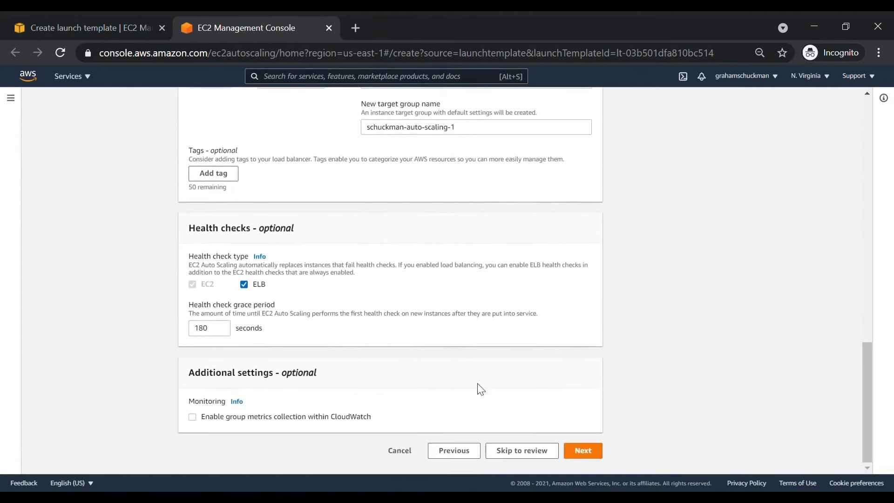
pyautogui.click(583, 451)
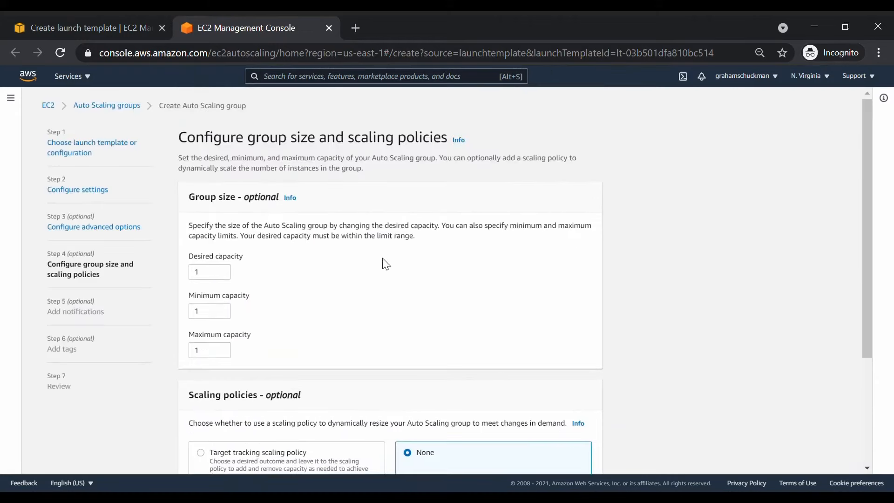
# Set the group's maximum capacity to 3.
pyautogui.scroll(-2, 386, 264)
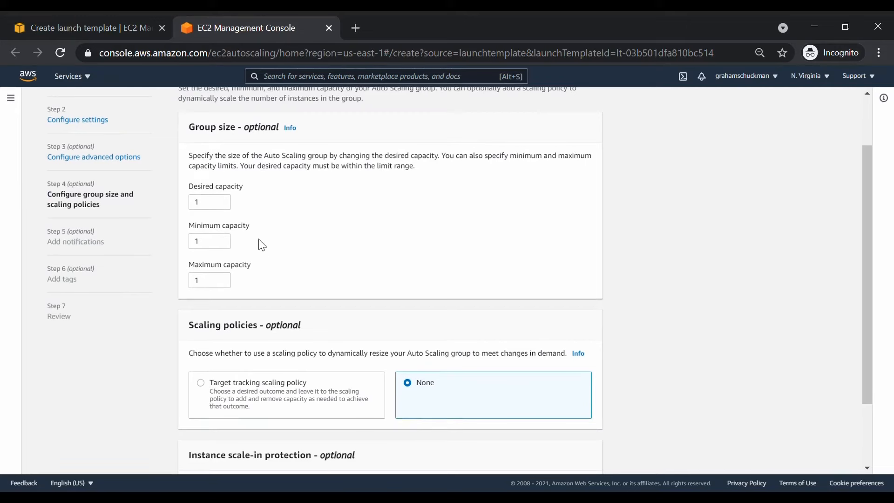
pyautogui.click(222, 243)
pyautogui.click(222, 244)
pyautogui.click(221, 240)
pyautogui.press('Tab')
pyautogui.write('3')
pyautogui.click(266, 282)
# Add a target tracking scaling policy on average CPU utilization with target value 30 and 120 seconds warm-up, and continue to notifications.
pyautogui.scroll(-2, 319, 227)
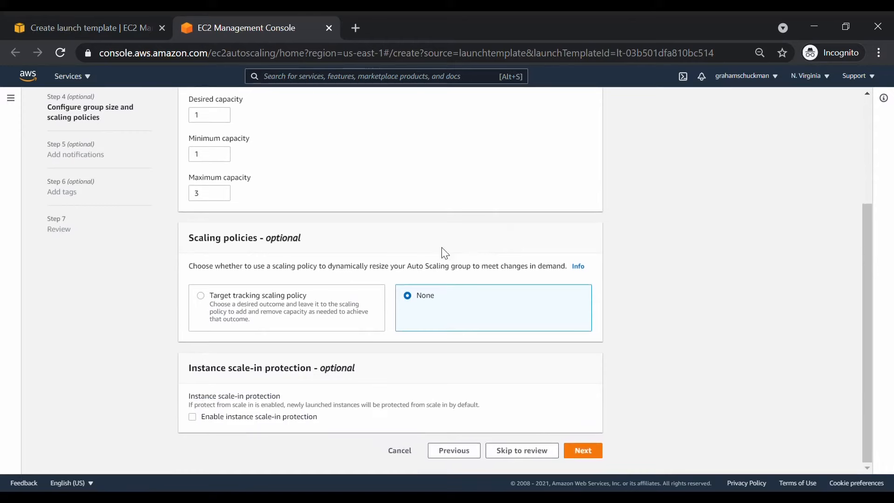
pyautogui.click(201, 302)
pyautogui.scroll(-3, 319, 242)
pyautogui.scroll(-1, 298, 259)
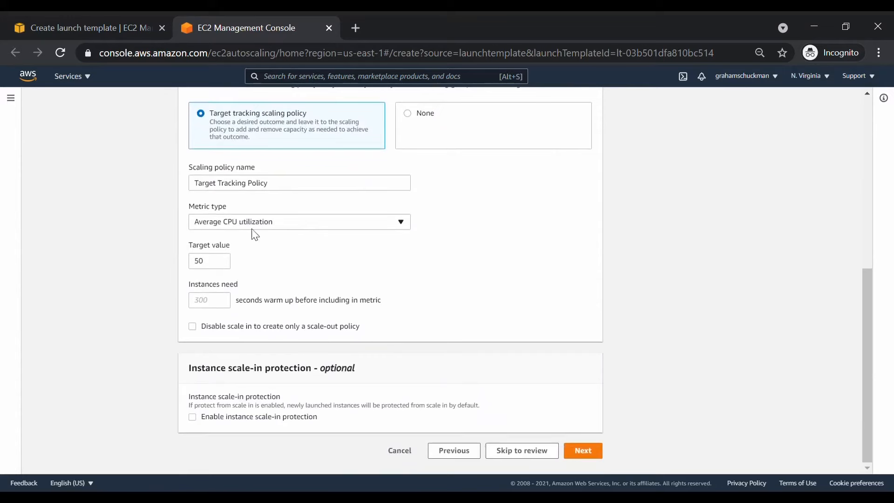
pyautogui.moveTo(216, 267); pyautogui.dragTo(167, 263)
pyautogui.write('30')
pyautogui.click(239, 266)
pyautogui.click(212, 305)
pyautogui.write('120')
pyautogui.click(325, 281)
pyautogui.click(591, 450)
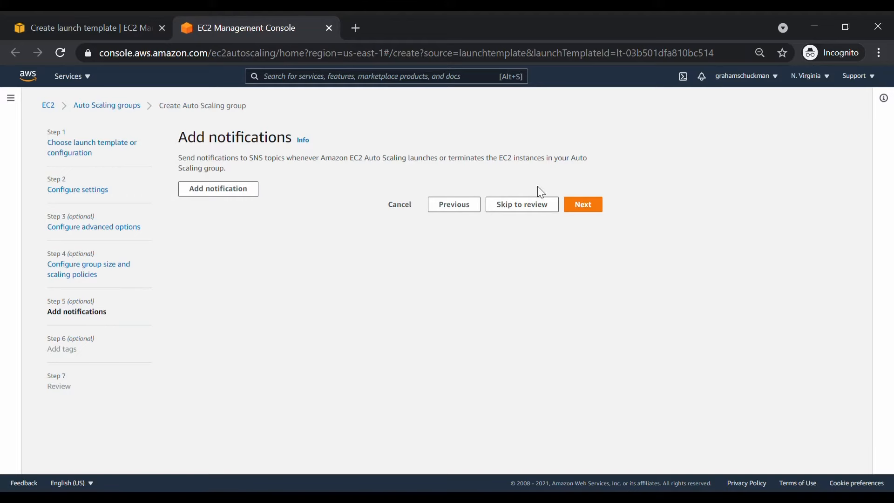
# Continue without adding notifications or tags and review the Auto Scaling group's configuration summary.
pyautogui.click(589, 207)
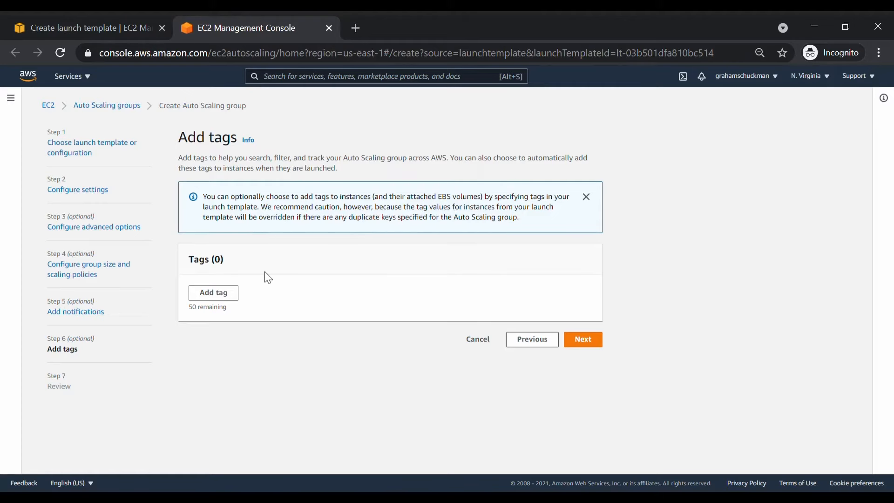
pyautogui.click(587, 340)
pyautogui.scroll(-4, 511, 325)
pyautogui.scroll(4, 384, 232)
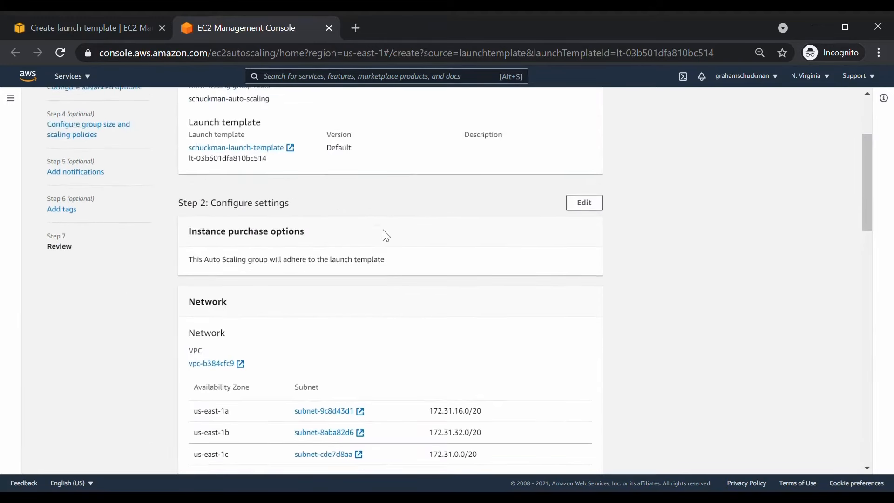
pyautogui.scroll(-5, 385, 235)
pyautogui.scroll(4, 372, 233)
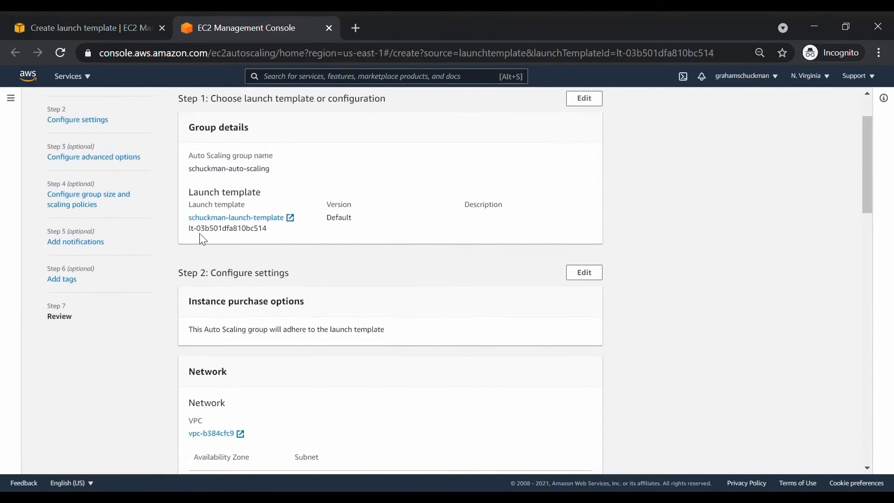
# Check the review summary's network, load balancing, group size and scaling policy settings, and create the Auto Scaling group.
pyautogui.scroll(-4, 353, 219)
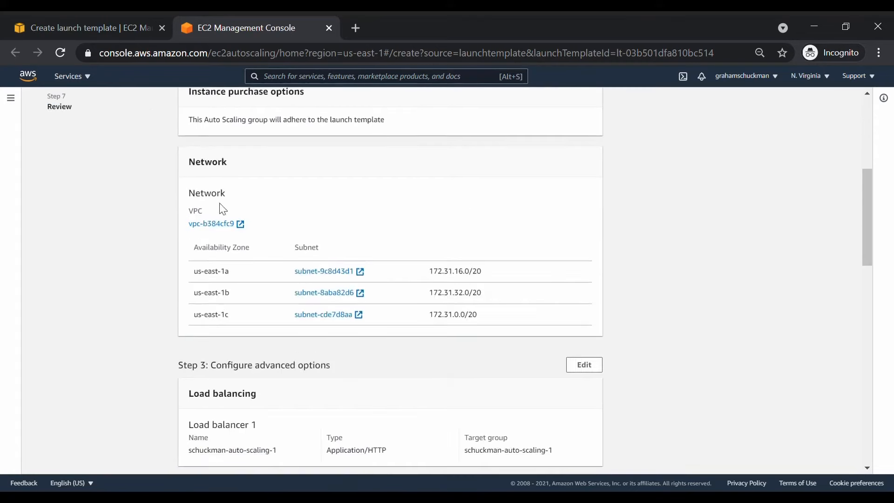
pyautogui.scroll(-1, 396, 222)
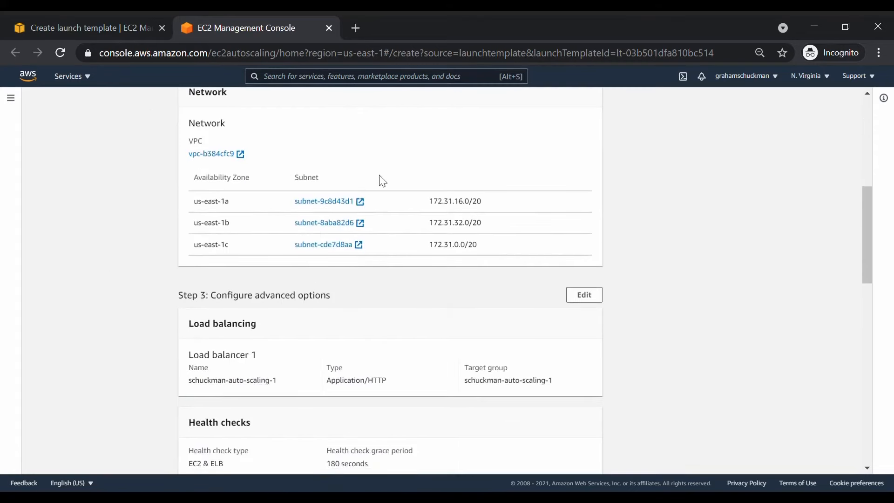
pyautogui.scroll(-3, 374, 179)
pyautogui.scroll(1, 373, 181)
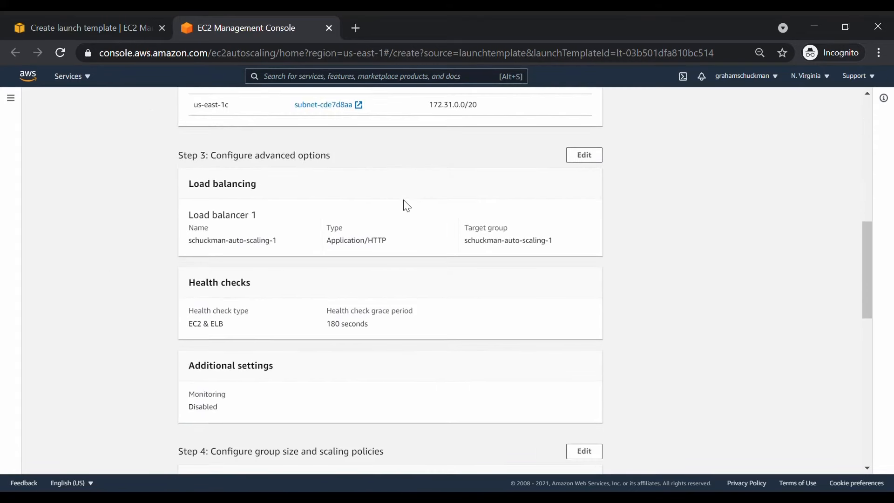
pyautogui.scroll(-6, 365, 248)
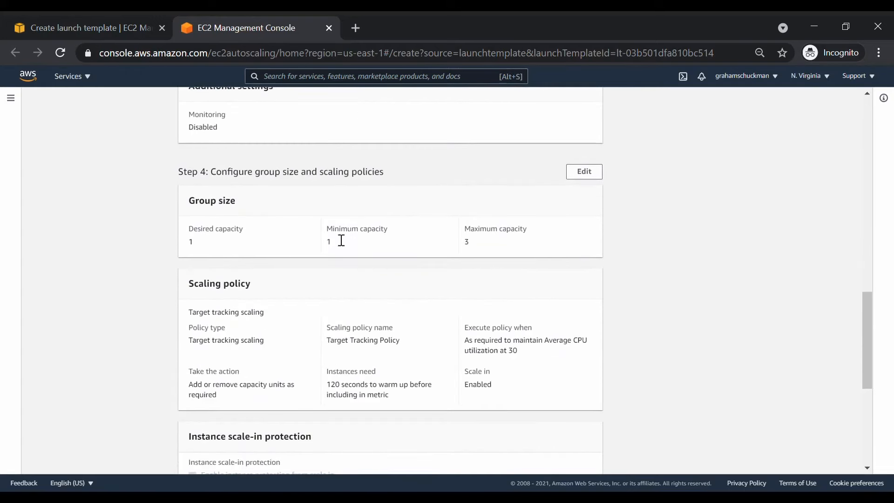
pyautogui.scroll(-3, 420, 231)
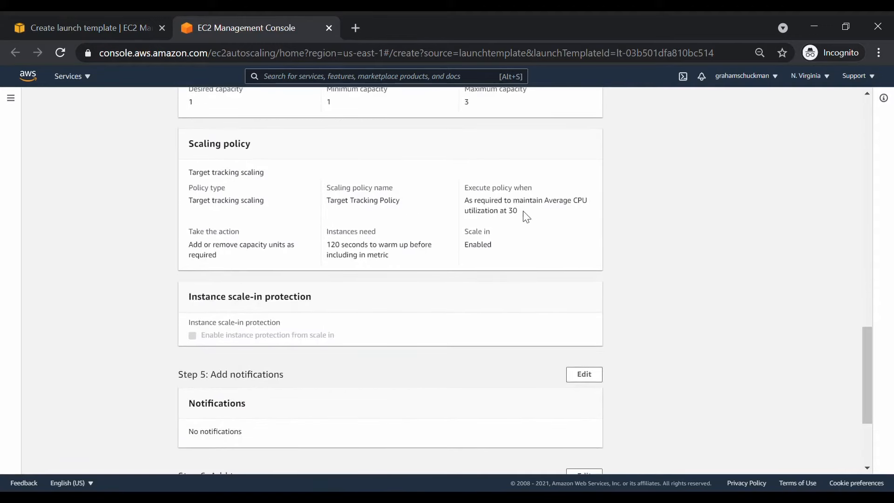
pyautogui.moveTo(518, 213); pyautogui.dragTo(465, 218)
pyautogui.click(487, 219)
pyautogui.scroll(-2, 356, 256)
pyautogui.scroll(-2, 354, 256)
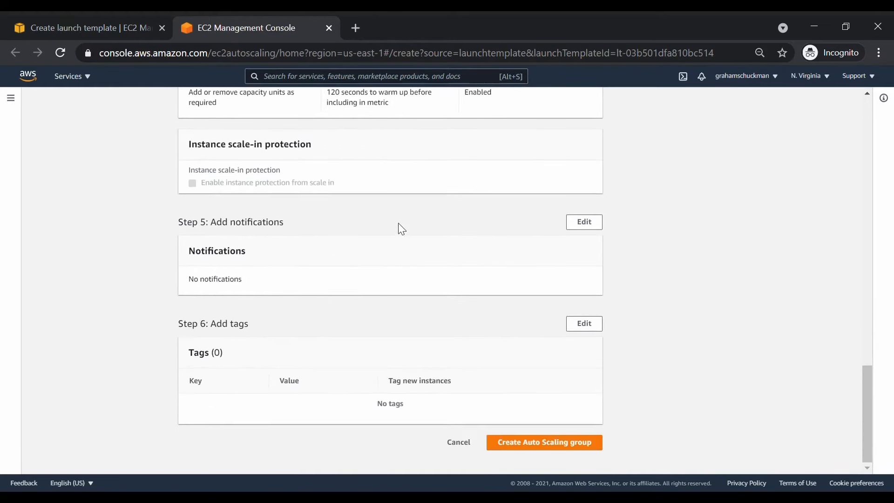
pyautogui.click(554, 444)
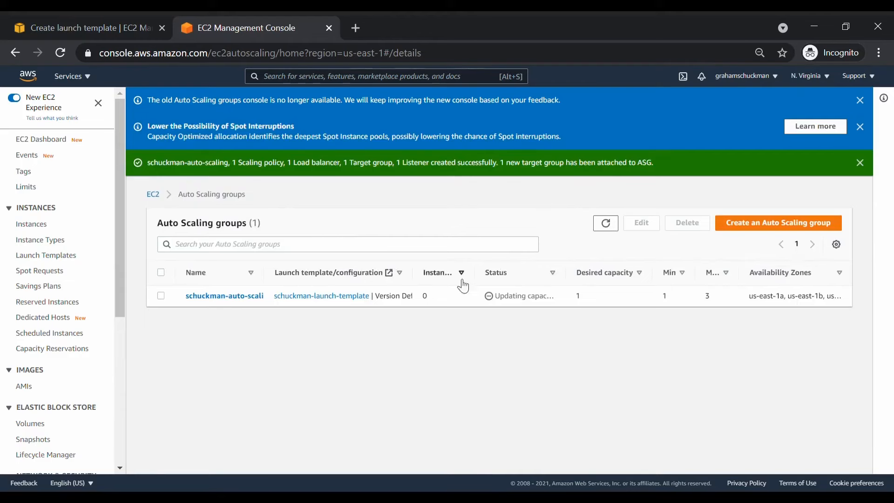
# Open the new Auto Scaling group and look through its details, from group capacity to health checks and advanced configurations.
pyautogui.moveTo(572, 278)
pyautogui.mouseDown()
pyautogui.moveTo(658, 275)
pyautogui.moveTo(573, 277)
pyautogui.mouseUp()
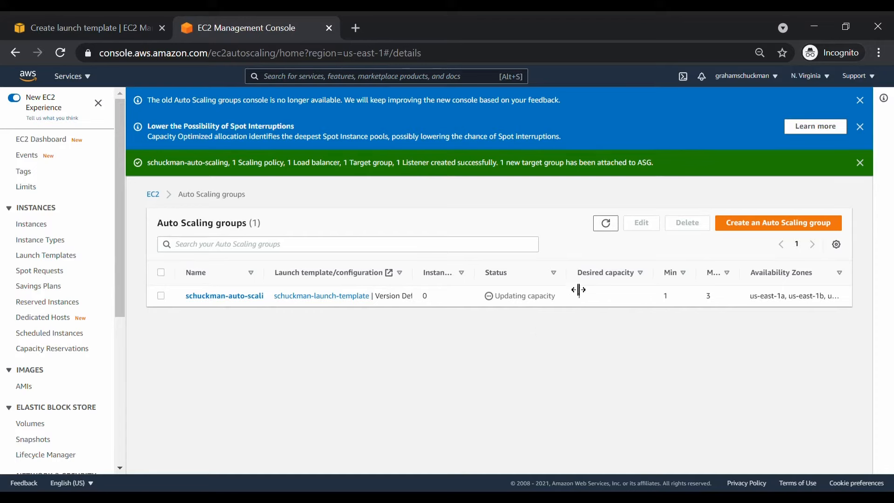
pyautogui.click(224, 296)
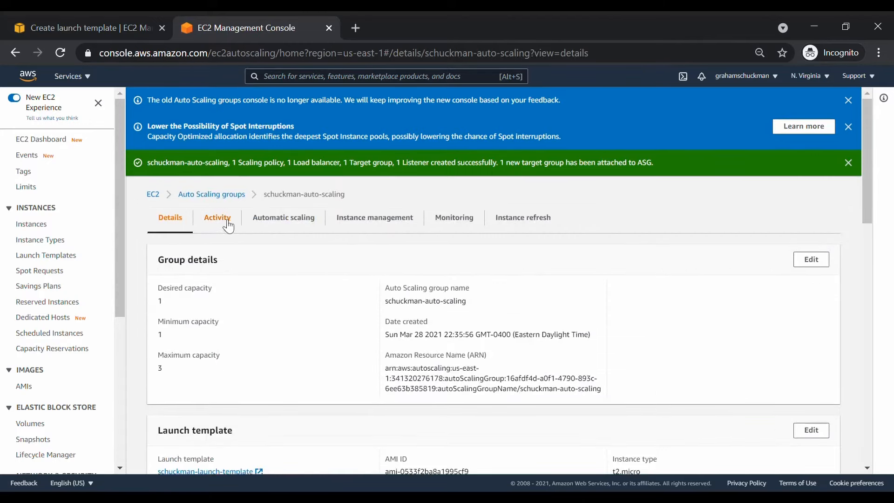
pyautogui.scroll(-6, 259, 273)
pyautogui.scroll(-7, 324, 277)
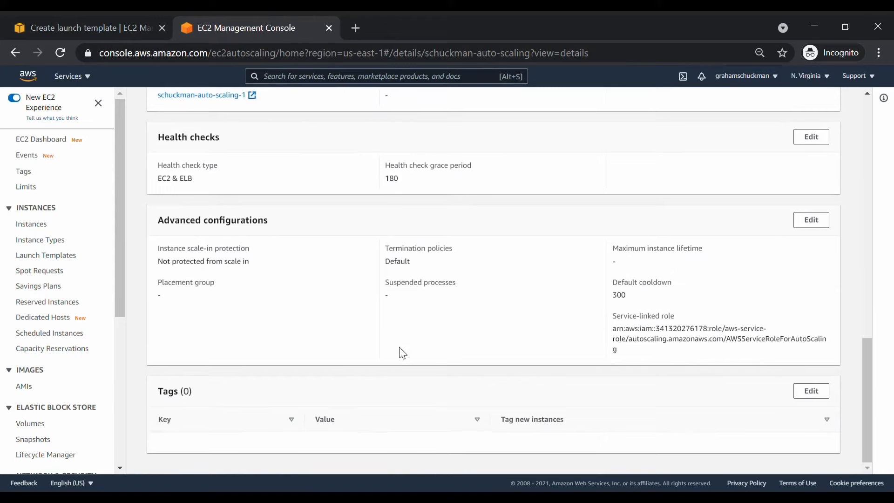
pyautogui.scroll(13, 394, 322)
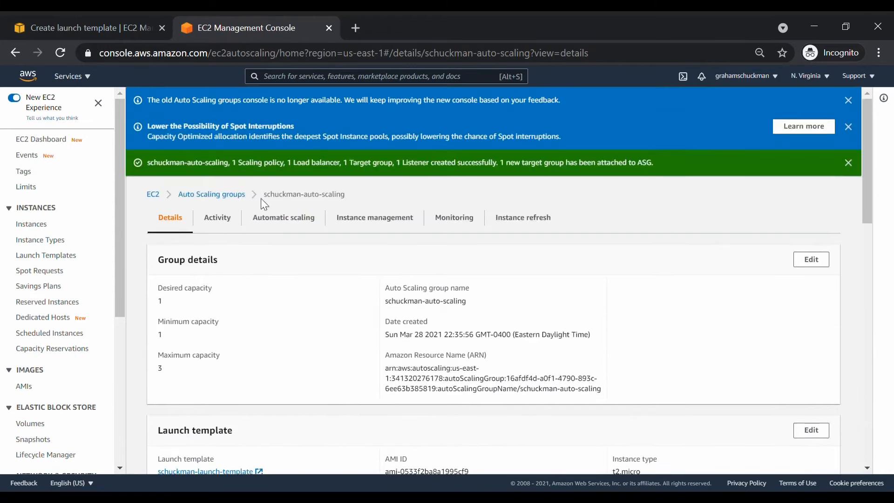
# Examine the Auto Scaling group's activity history and the cause given for launching the new instance.
pyautogui.click(225, 217)
pyautogui.scroll(-3, 405, 235)
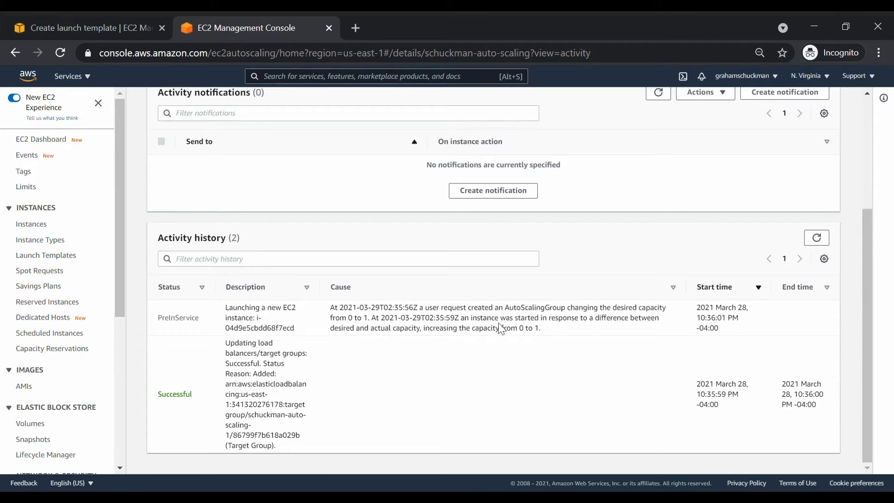
pyautogui.moveTo(518, 328); pyautogui.dragTo(549, 332)
pyautogui.click(549, 333)
pyautogui.scroll(5, 563, 332)
# Go to the EC2 dashboard and list the running instances.
pyautogui.click(46, 140)
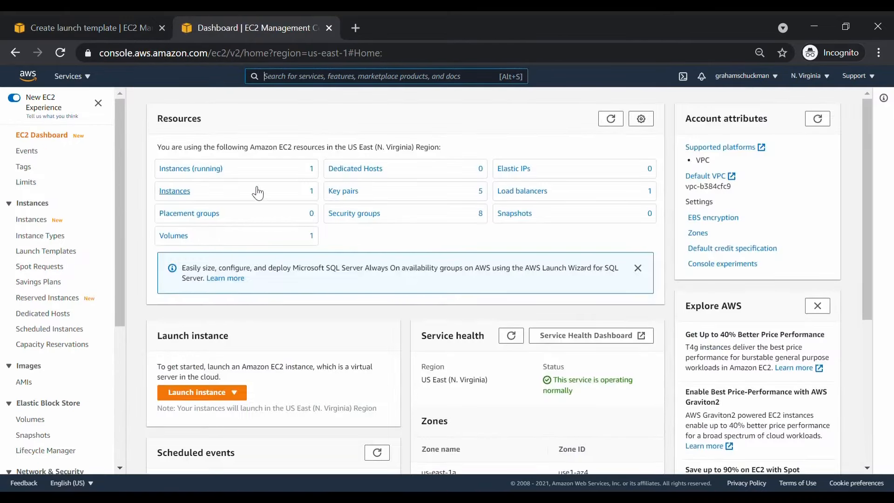
pyautogui.click(220, 171)
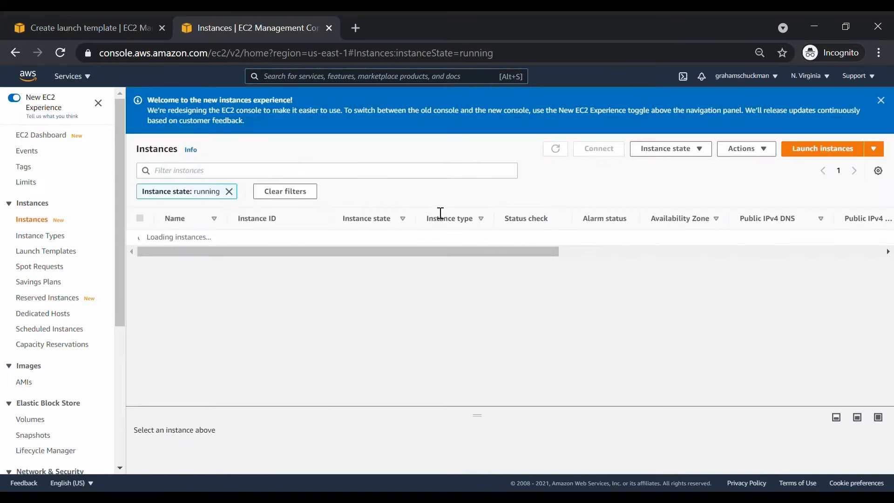
pyautogui.moveTo(418, 249); pyautogui.dragTo(304, 258)
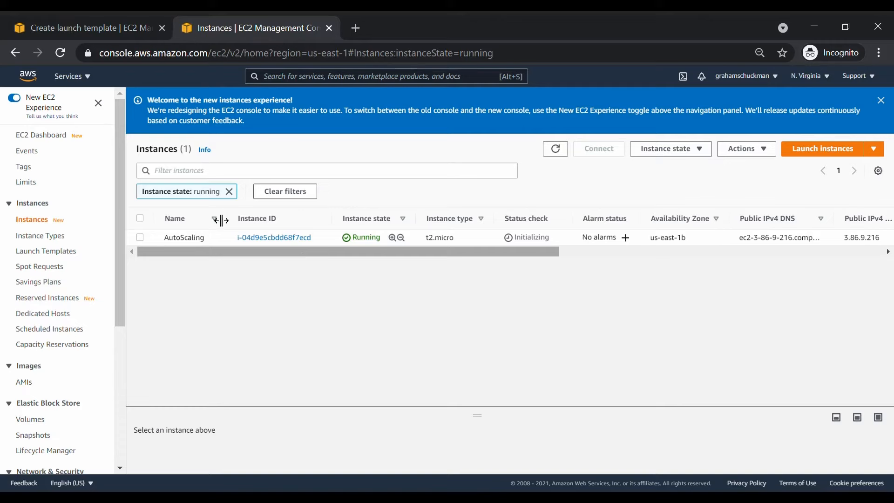
# Copy the running instance's public IPv4 address and load it in a new browser tab.
pyautogui.moveTo(311, 252); pyautogui.dragTo(449, 252)
pyautogui.moveTo(602, 236); pyautogui.dragTo(632, 241)
pyautogui.hotkey('ctrl', 'c')
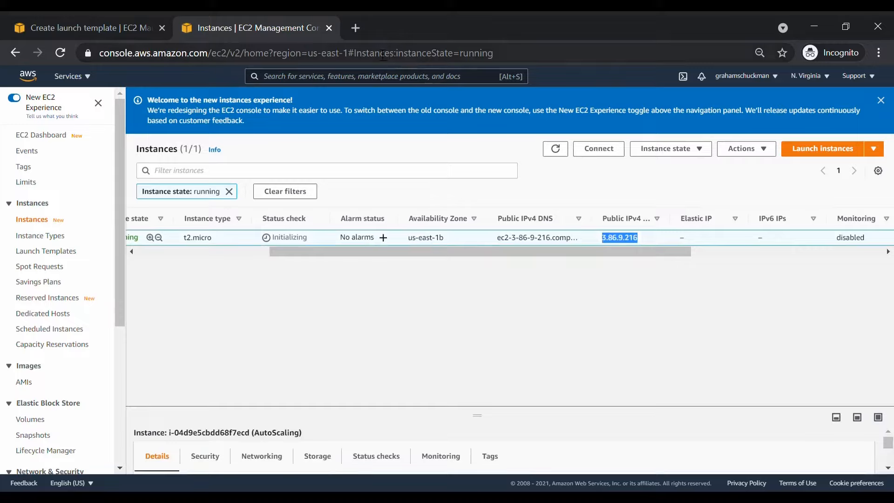
pyautogui.click(355, 27)
pyautogui.hotkey('ctrl', 'v')
pyautogui.press('Return')
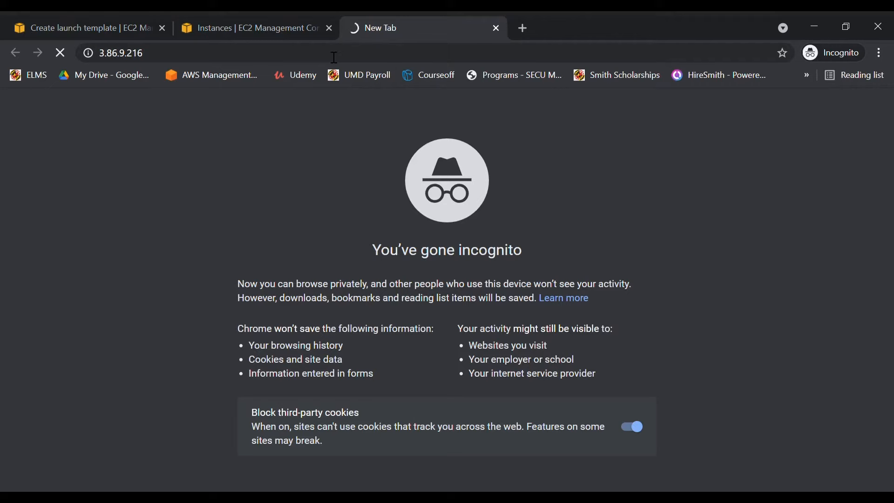
# Reload the instance's web page and refresh the instance list to check the status check before returning to the page.
pyautogui.click(280, 16)
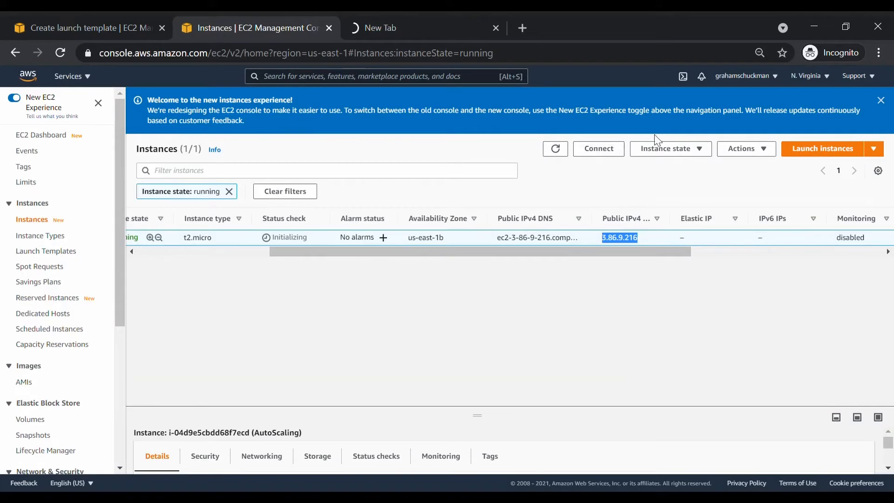
pyautogui.click(433, 20)
pyautogui.press('F5')
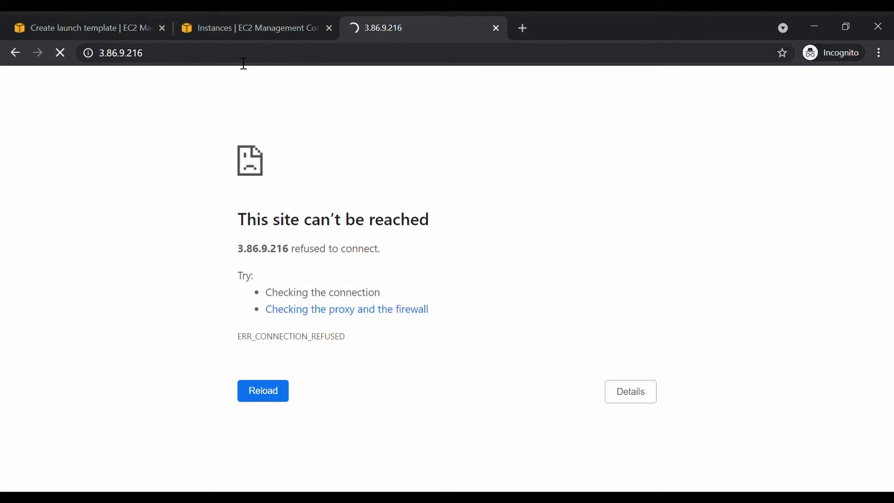
pyautogui.click(249, 20)
pyautogui.click(556, 149)
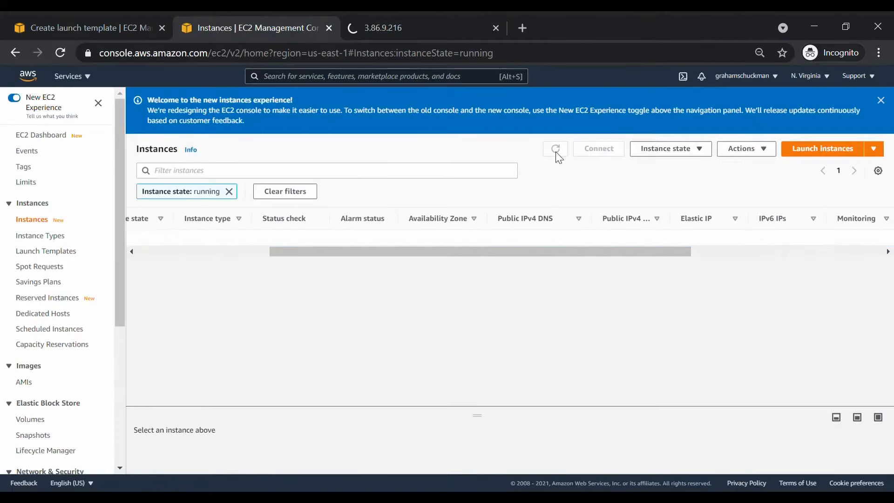
pyautogui.click(561, 156)
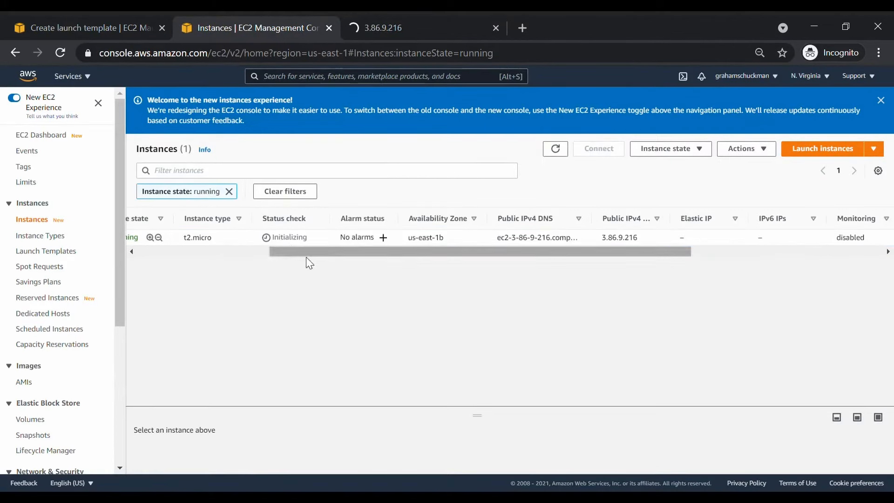
pyautogui.moveTo(361, 254); pyautogui.dragTo(206, 242)
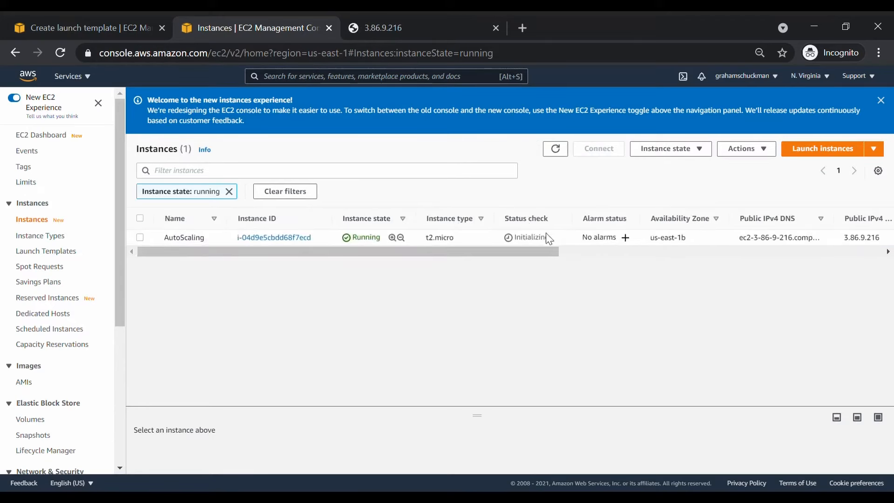
pyautogui.click(444, 34)
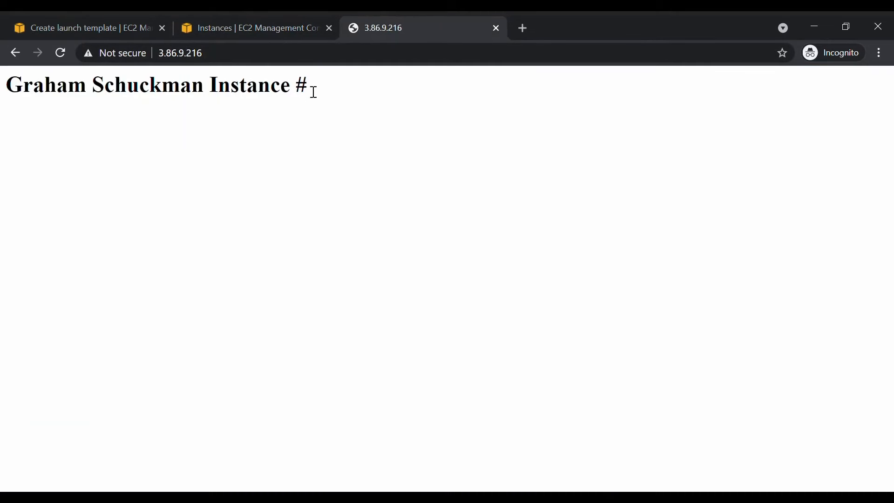
# Examine the heading on the instance's web page and compare it with the entry in the instance list.
pyautogui.moveTo(6, 87); pyautogui.dragTo(71, 87)
pyautogui.click(171, 86)
pyautogui.doubleClick(312, 93)
pyautogui.click(298, 76)
pyautogui.click(266, 21)
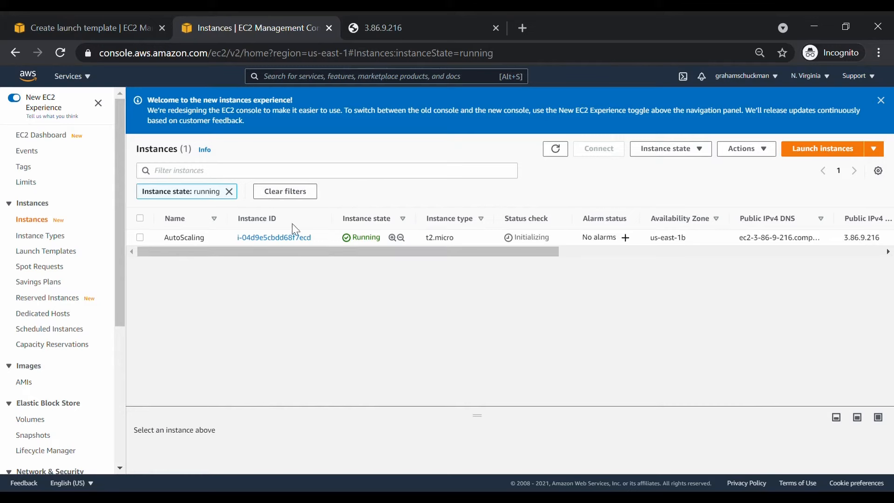
pyautogui.click(365, 26)
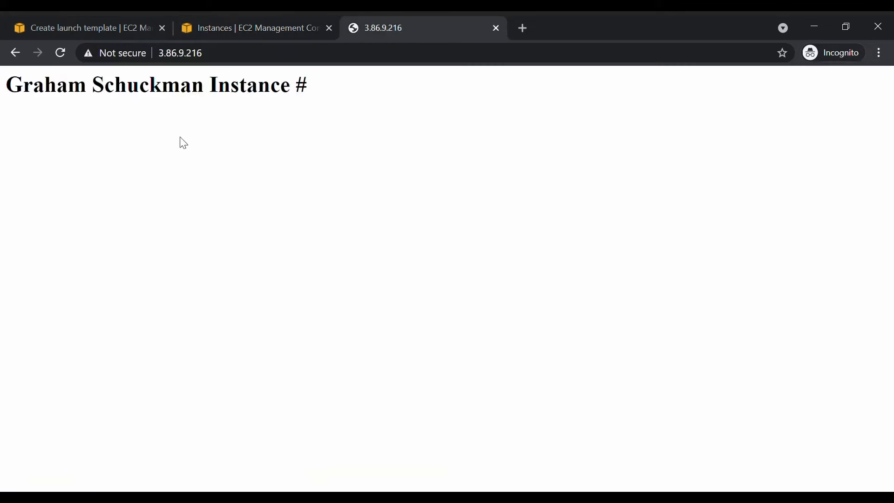
pyautogui.click(226, 25)
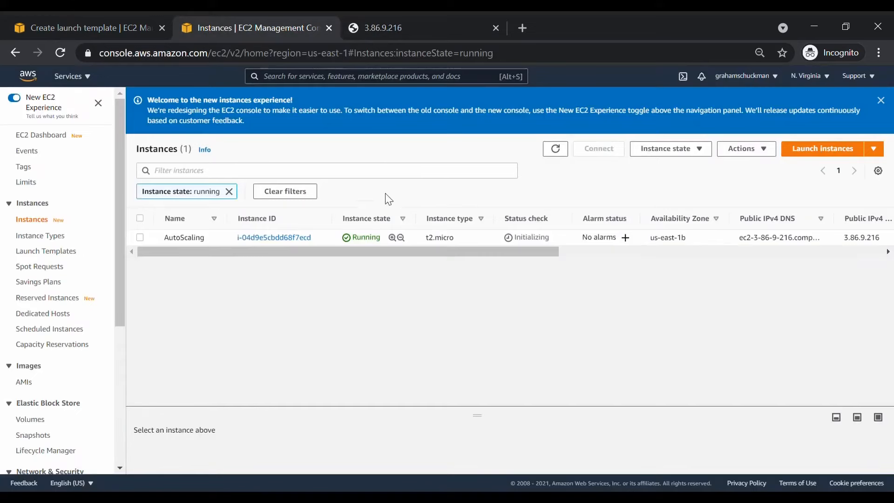
# Open the load balancers list in a new browser tab and enlarge the details of the Auto Scaling load balancer.
pyautogui.scroll(-5, 60, 298)
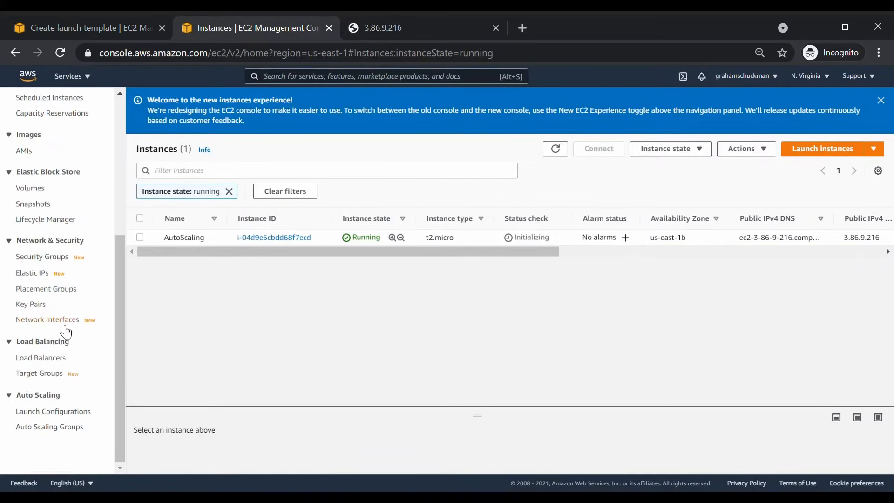
pyautogui.middleClick(40, 357)
pyautogui.click(420, 22)
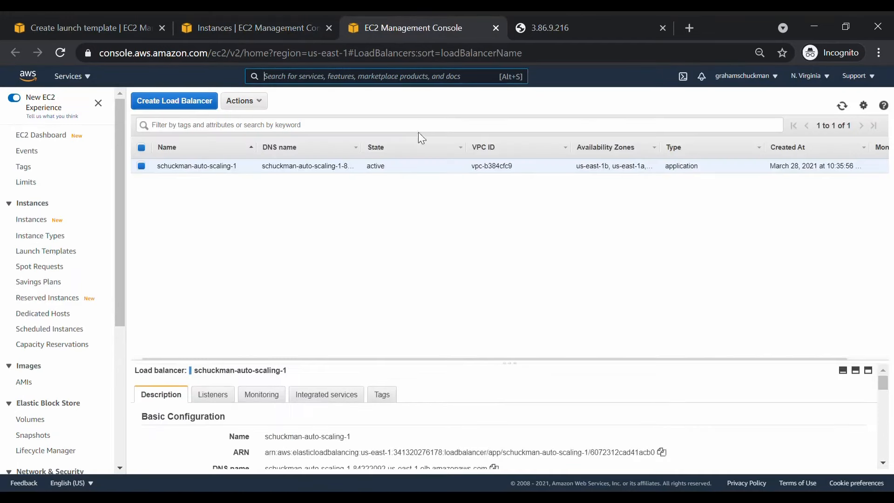
pyautogui.click(868, 365)
# Copy the load balancer's DNS name and load it in a new browser tab.
pyautogui.click(495, 284)
pyautogui.click(630, 26)
pyautogui.click(690, 28)
pyautogui.hotkey('ctrl', 'v')
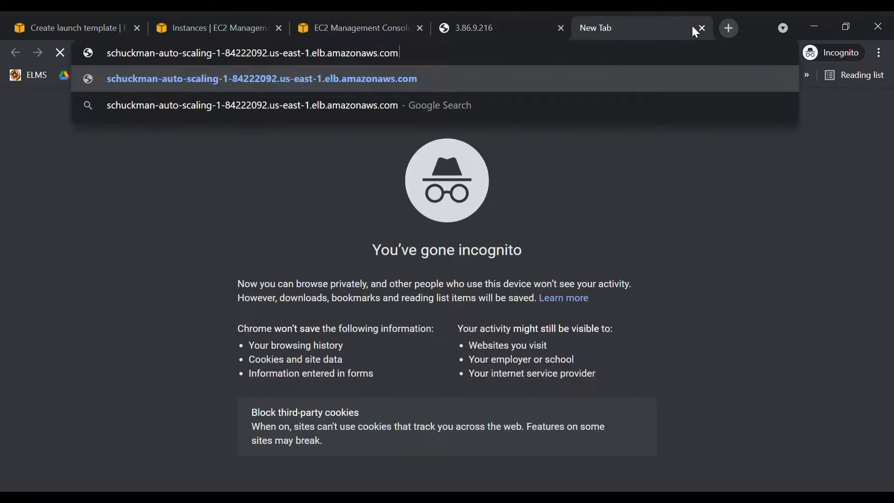
pyautogui.press('Return')
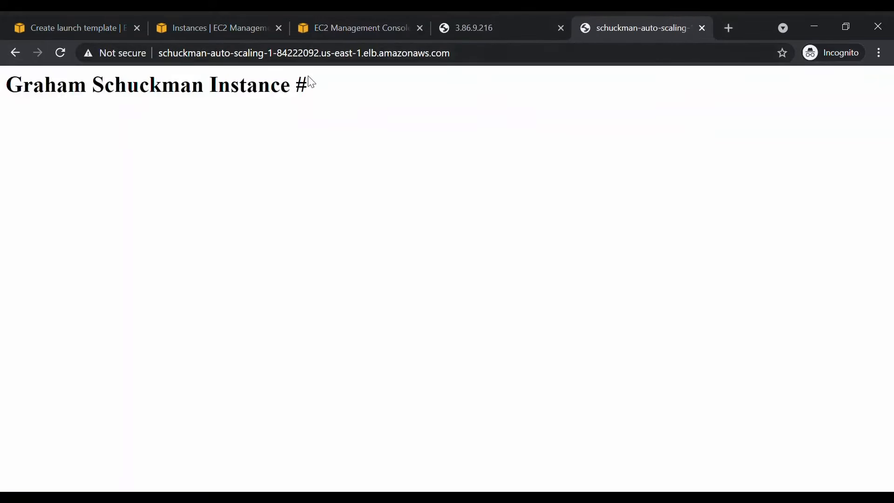
pyautogui.click(678, 23)
# Return to the load balancer and examine its listeners and CloudWatch monitoring metrics.
pyautogui.click(256, 20)
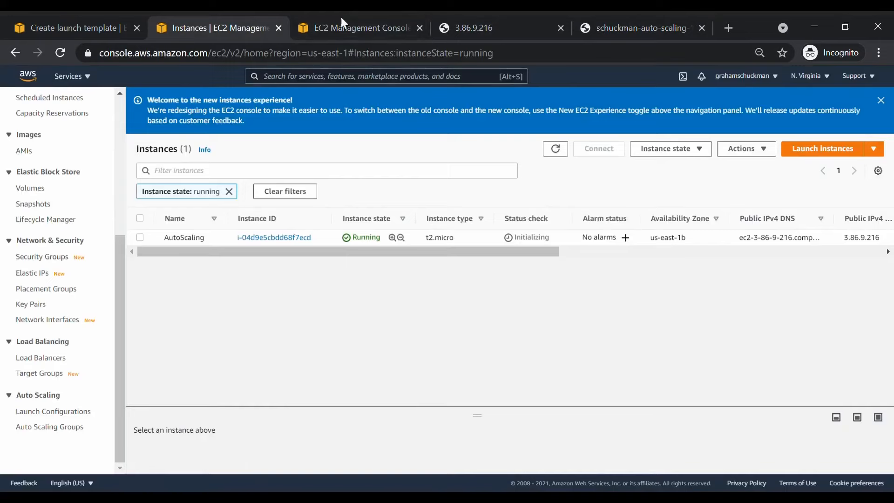
pyautogui.click(347, 27)
pyautogui.click(222, 213)
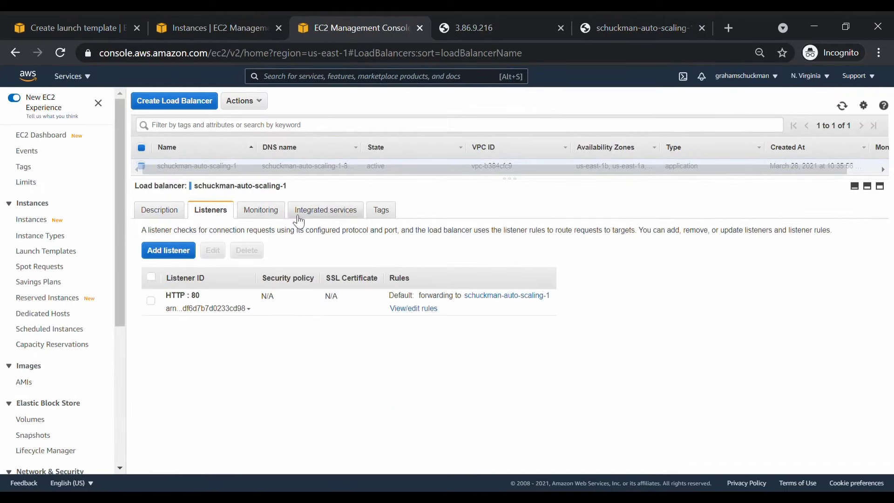
pyautogui.click(270, 212)
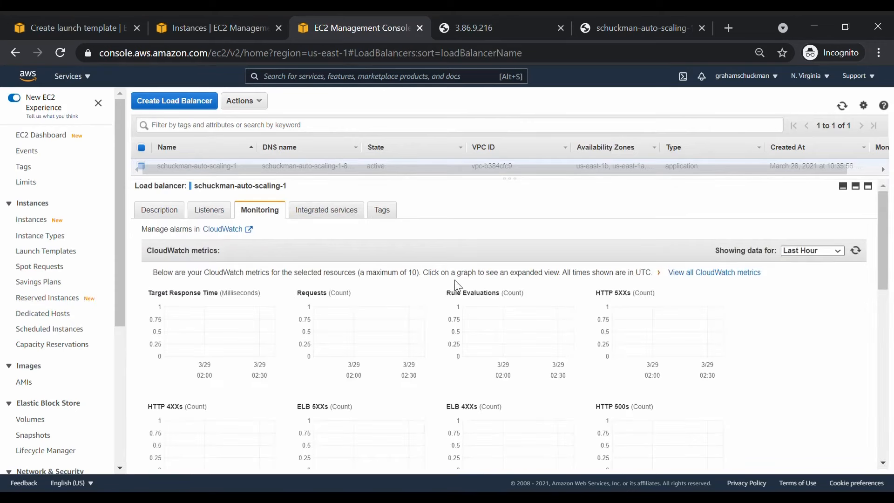
pyautogui.scroll(-2, 436, 302)
pyautogui.scroll(2, 438, 340)
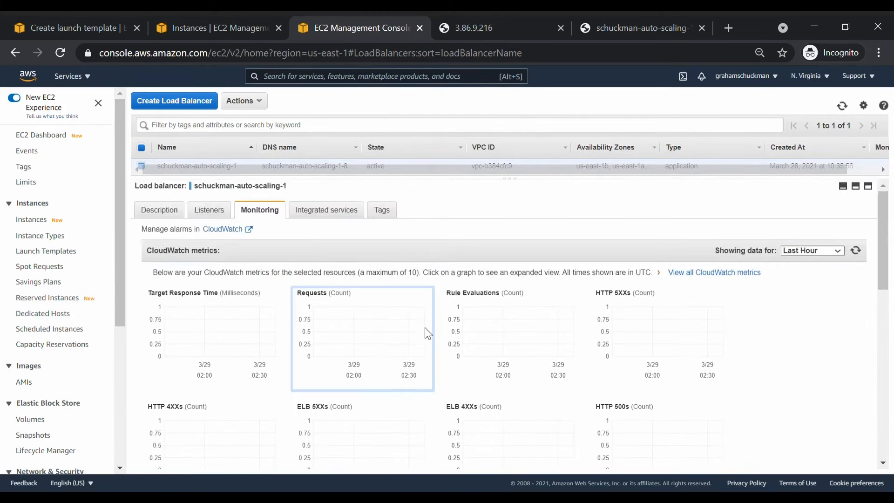
pyautogui.click(209, 208)
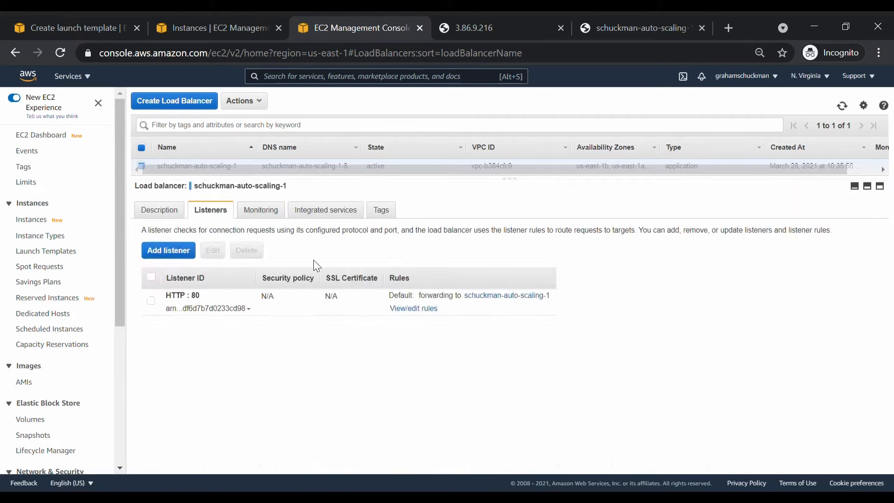
# Open the target group that the load balancer's HTTP listener forwards to, and open its advanced health check settings for editing.
pyautogui.click(490, 295)
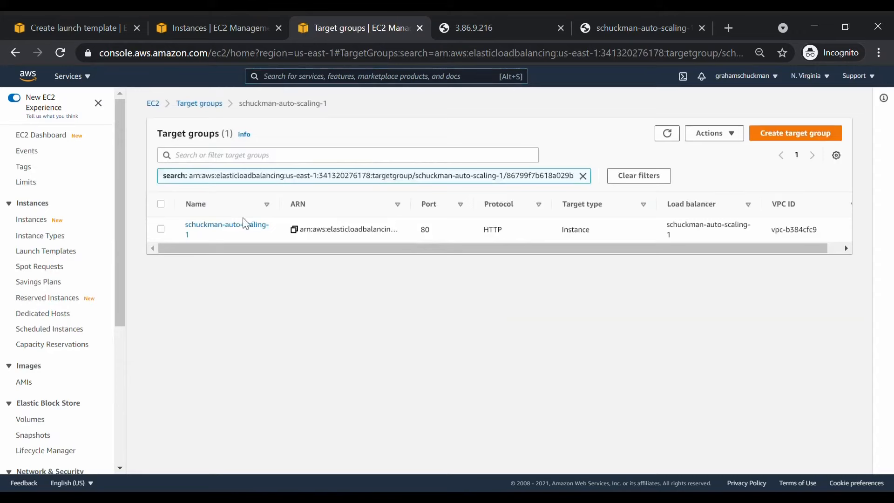
pyautogui.click(230, 225)
pyautogui.scroll(-3, 343, 230)
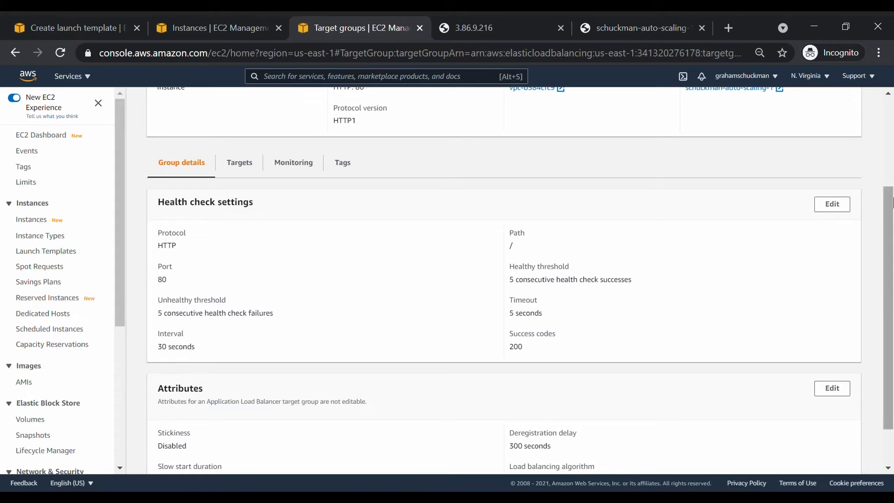
pyautogui.click(842, 205)
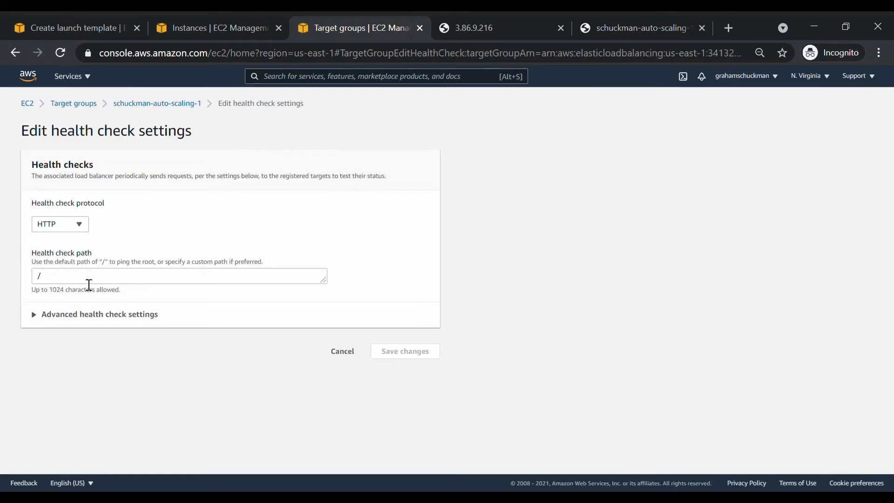
pyautogui.click(91, 316)
pyautogui.scroll(-5, 153, 330)
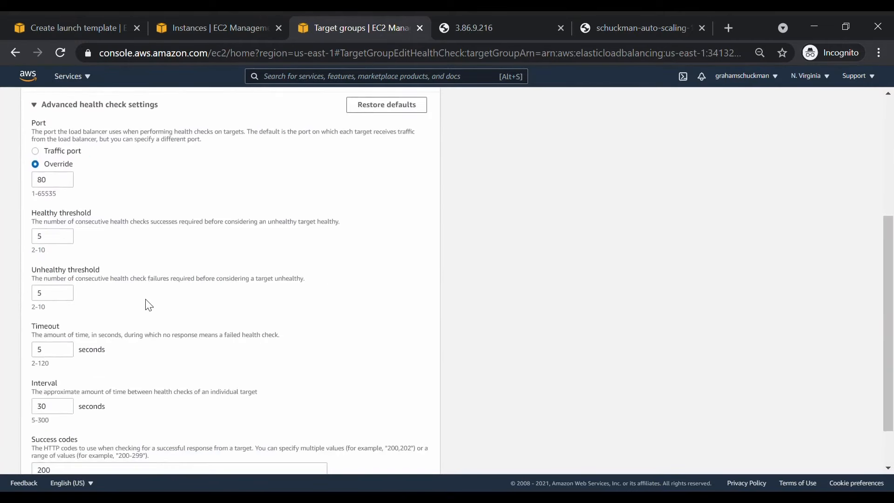
# Set the health check's healthy threshold to 3 and its unhealthy threshold to 2.
pyautogui.doubleClick(40, 236)
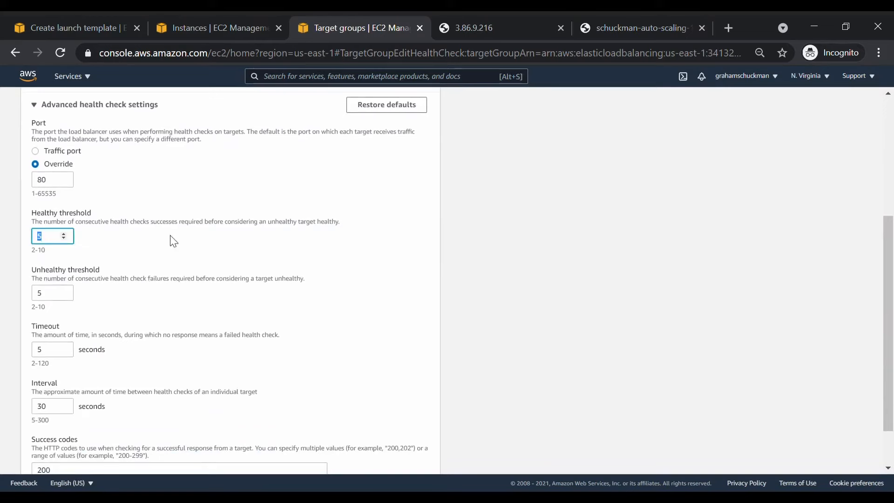
pyautogui.write('3')
pyautogui.doubleClick(47, 293)
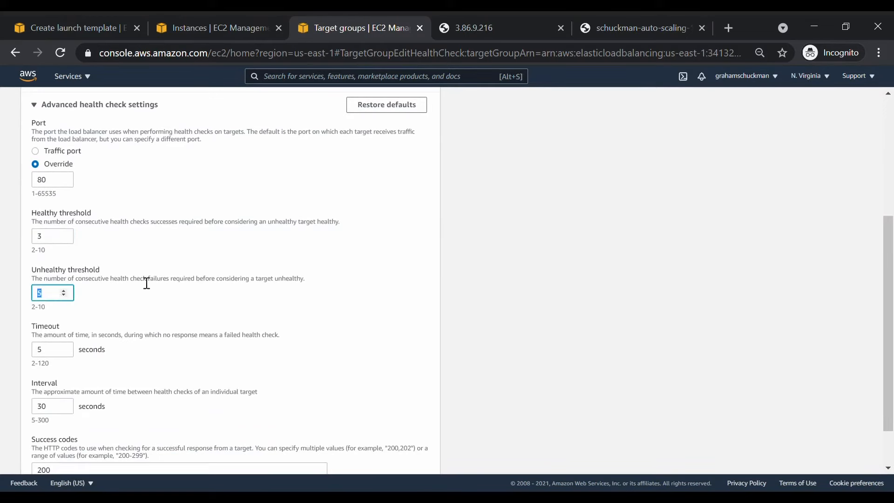
pyautogui.write('2')
pyautogui.click(108, 294)
pyautogui.scroll(-2, 108, 294)
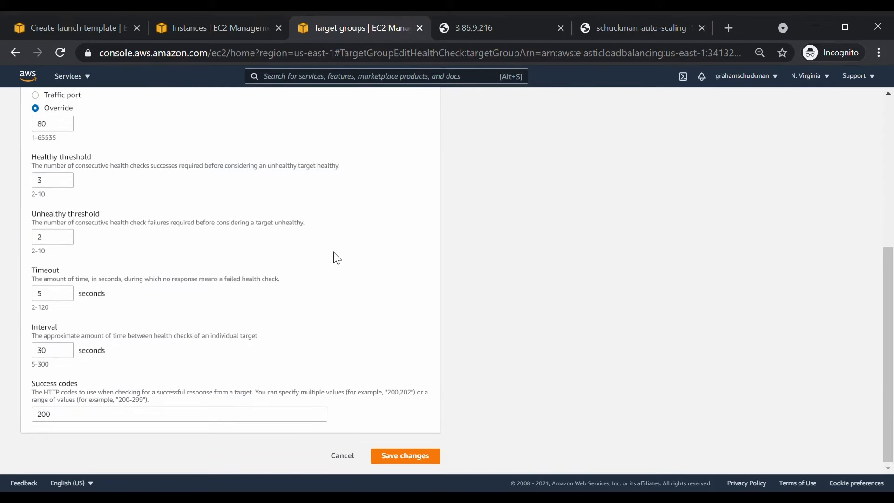
# Set the health check interval to 10 seconds and save the target group's health check changes.
pyautogui.moveTo(59, 350); pyautogui.dragTo(10, 346)
pyautogui.write('10')
pyautogui.click(186, 310)
pyautogui.scroll(2, 164, 349)
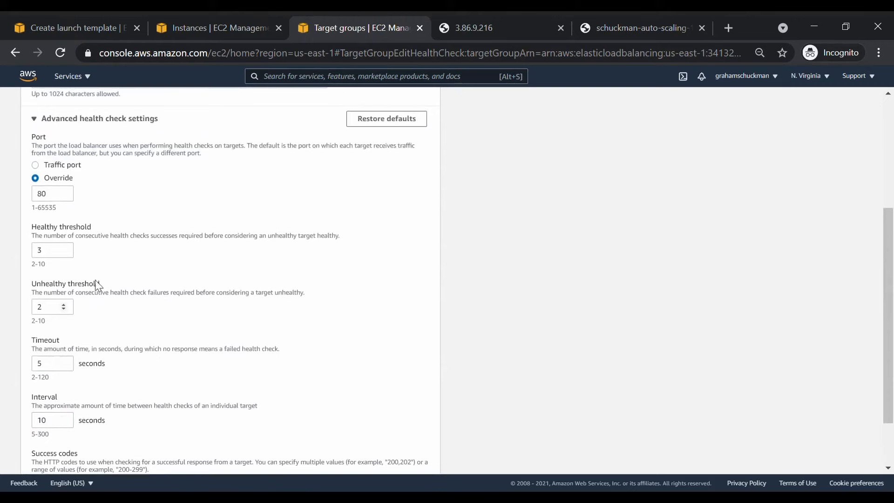
pyautogui.scroll(-2, 95, 280)
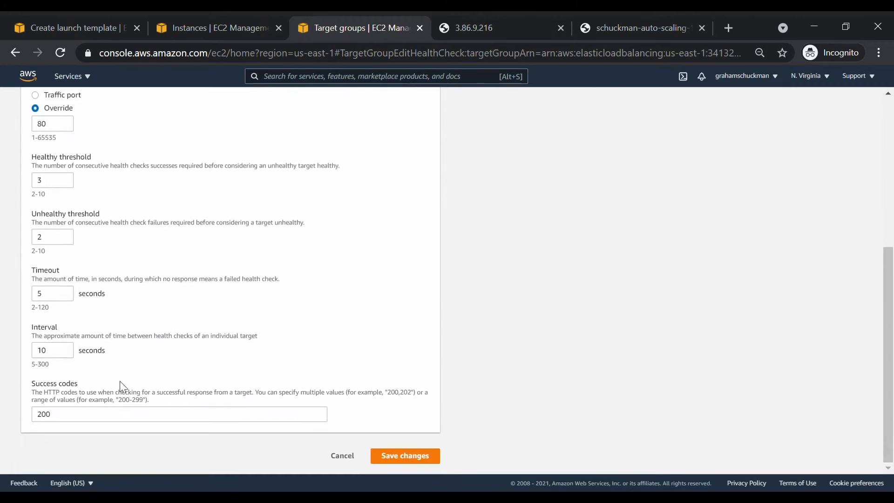
pyautogui.click(414, 461)
pyautogui.scroll(-3, 445, 298)
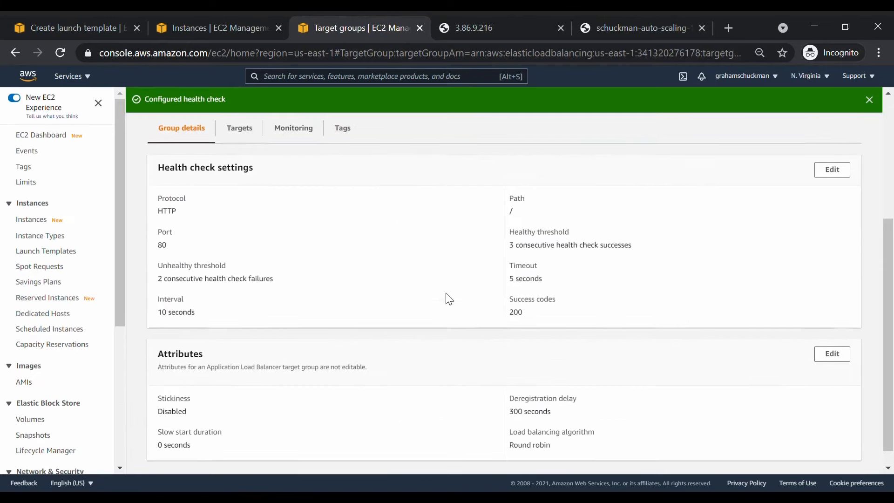
# Examine the target group's registered targets and its monitoring graphs.
pyautogui.scroll(5, 408, 351)
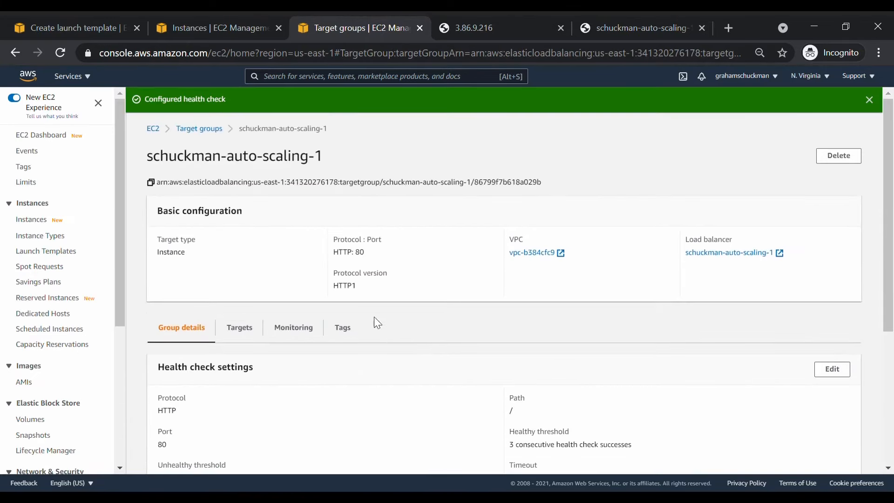
pyautogui.click(249, 331)
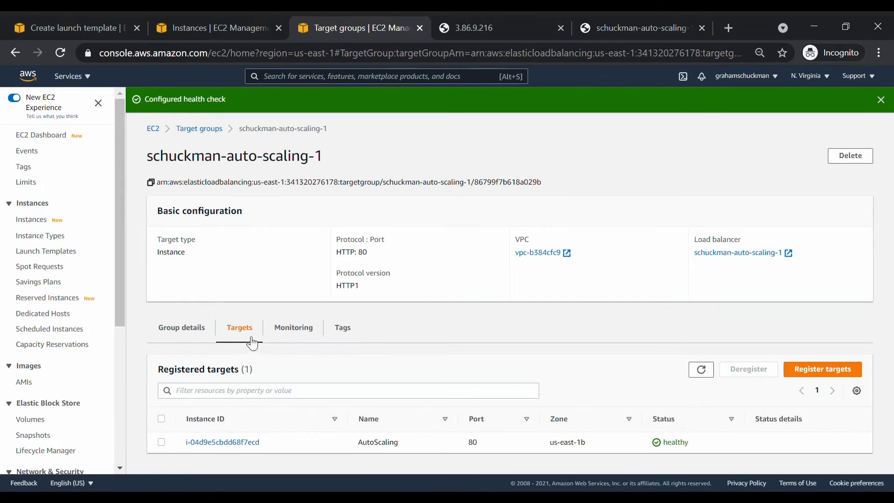
pyautogui.click(314, 333)
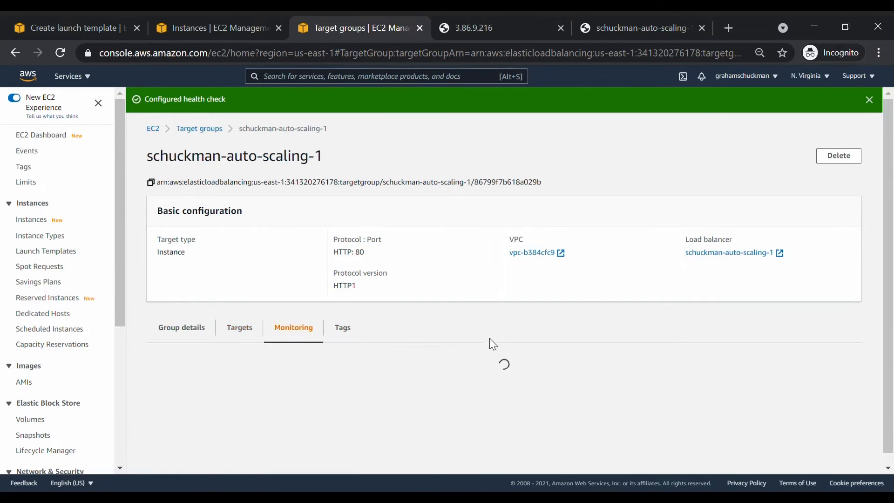
pyautogui.scroll(-1, 508, 348)
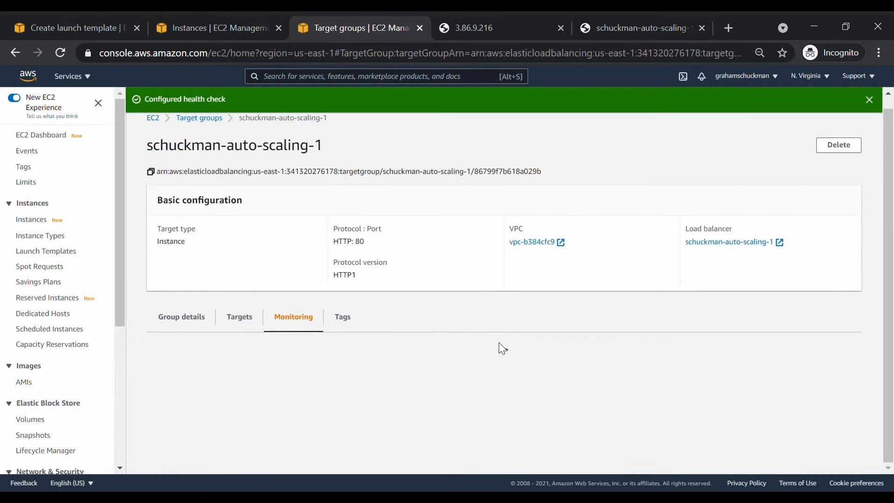
pyautogui.scroll(-3, 502, 317)
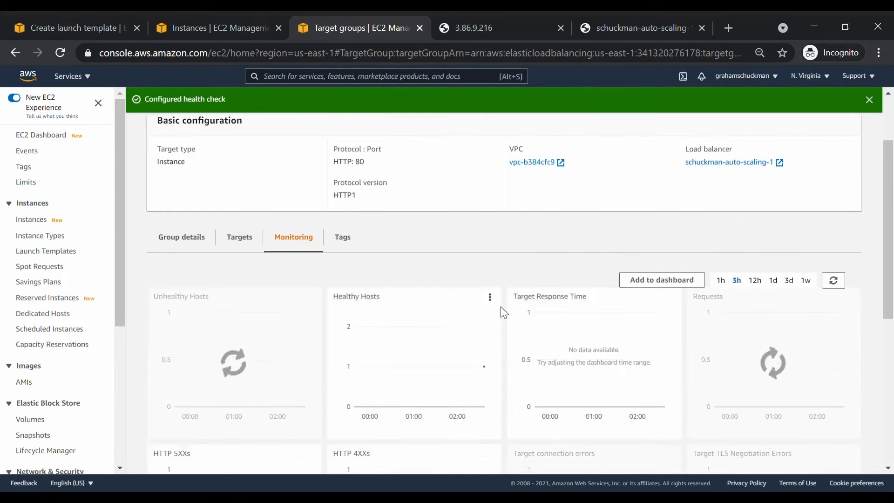
pyautogui.scroll(-2, 501, 306)
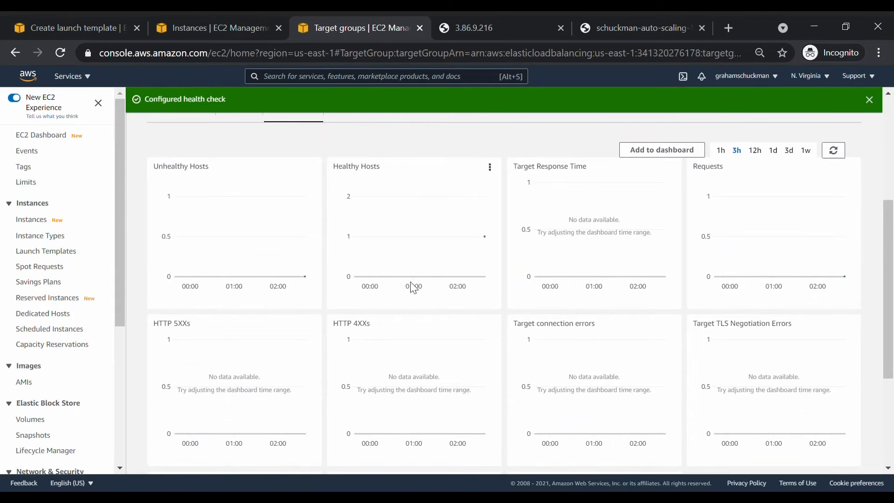
pyautogui.scroll(-3, 499, 267)
pyautogui.scroll(5, 498, 266)
pyautogui.scroll(-5, 498, 266)
pyautogui.scroll(10, 498, 268)
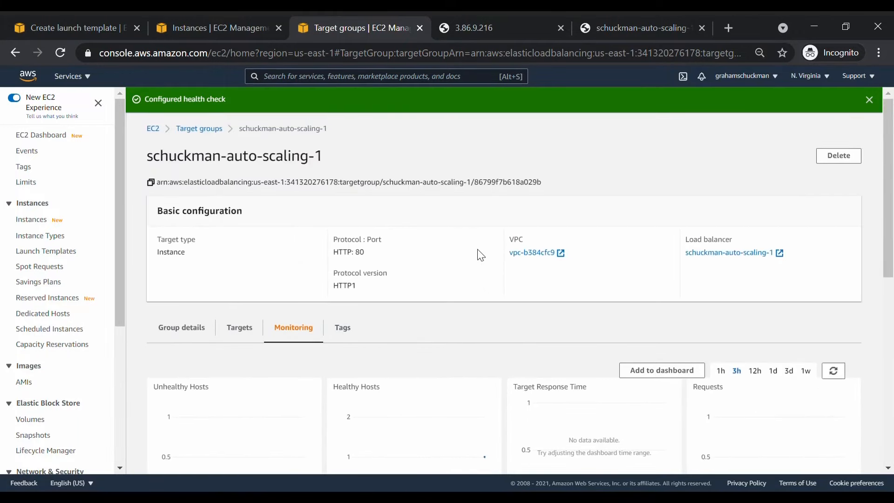
# Connect to the running AutoScaling instance through EC2 Instance Connect as ec2-user.
pyautogui.click(213, 24)
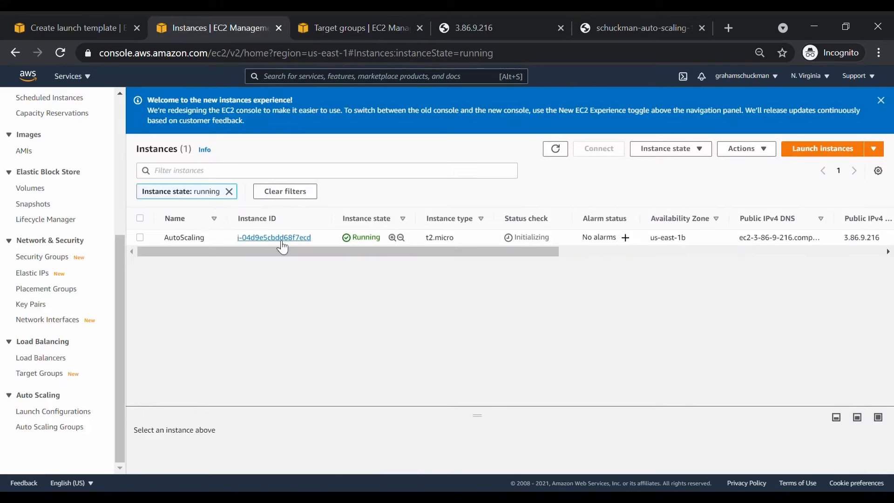
pyautogui.click(140, 237)
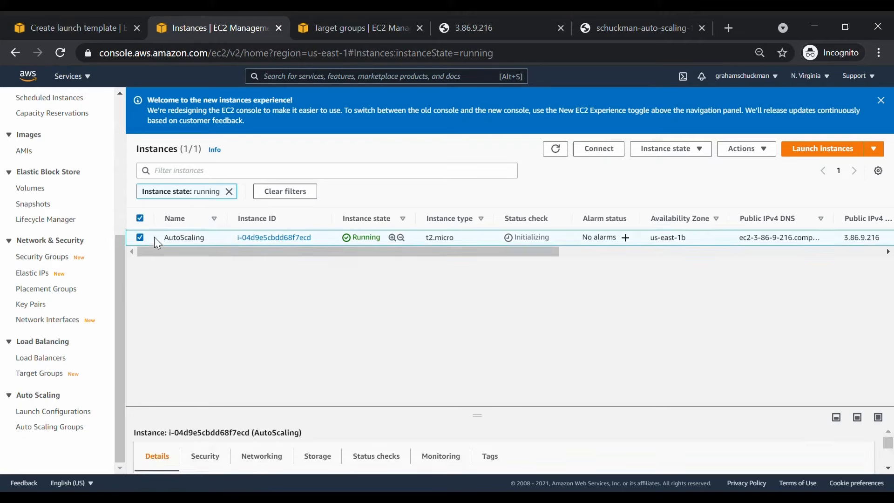
pyautogui.click(605, 155)
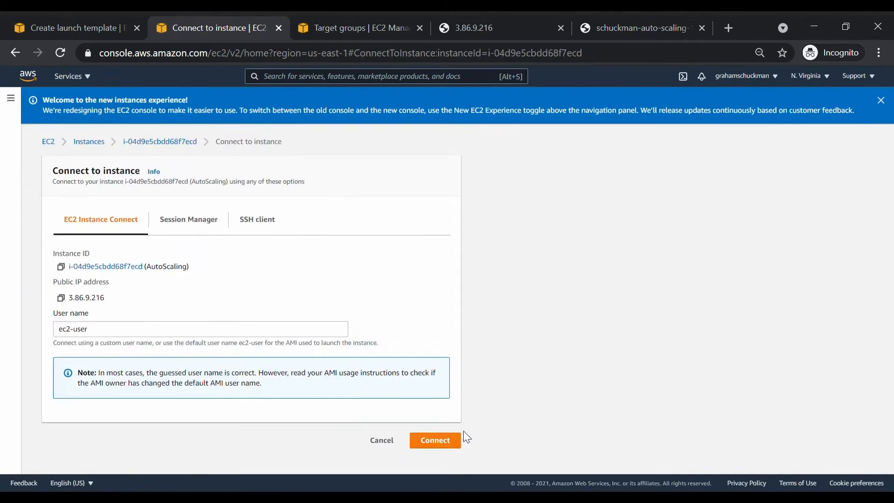
pyautogui.click(437, 439)
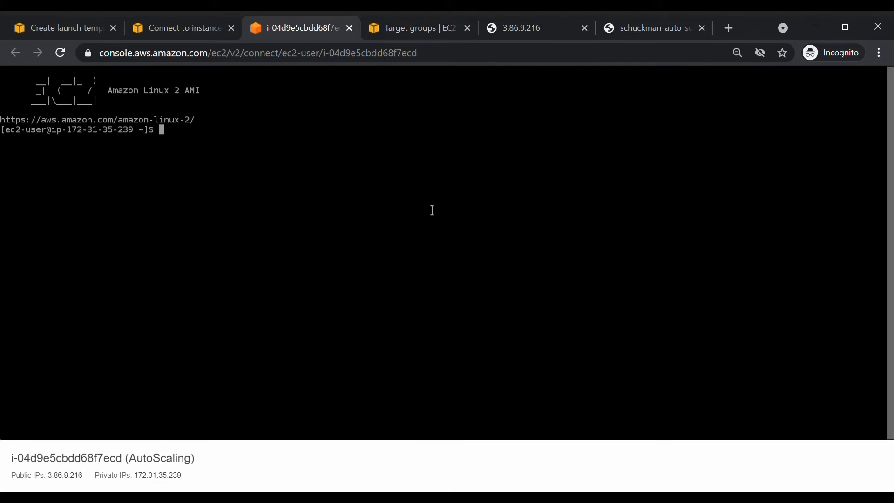
# Run the endless loop "while true ; do echo ; done" in the instance's terminal to load its CPU, and close the terminal tab.
pyautogui.write('while true ; do echo ; done')
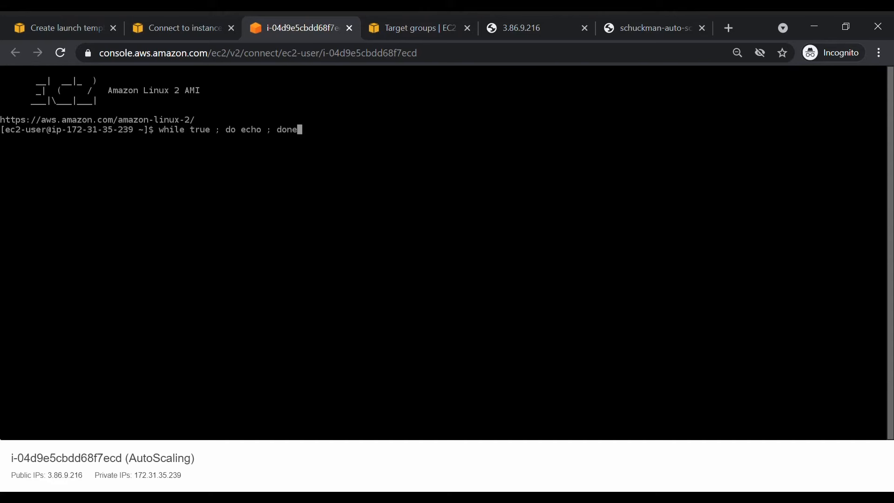
pyautogui.press('Return')
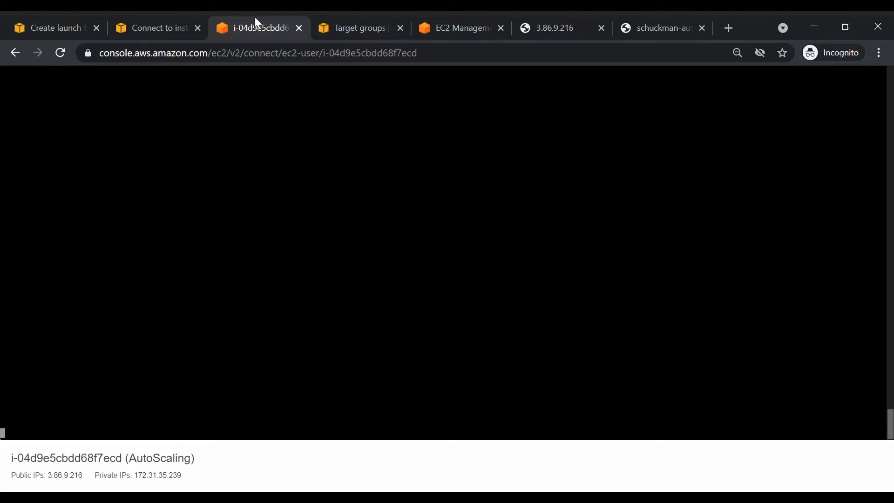
pyautogui.click(300, 28)
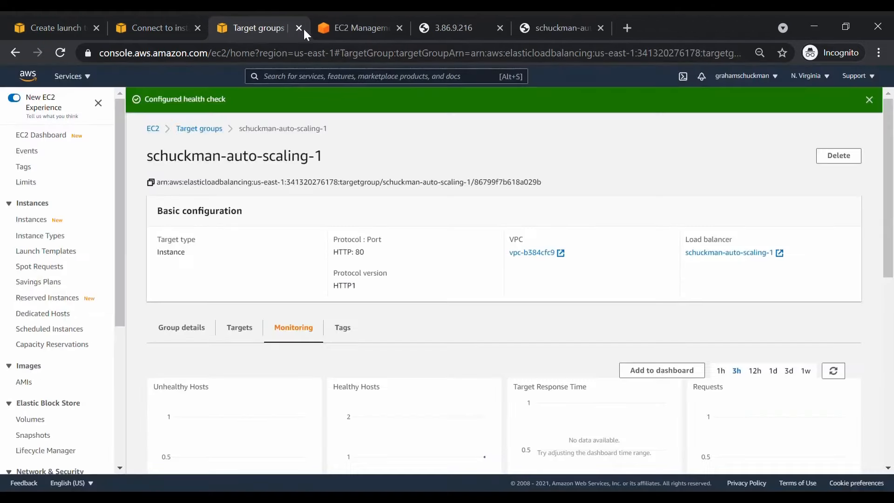
# Examine the causes of the capacity increases in the Auto Scaling group's activity history.
pyautogui.click(364, 22)
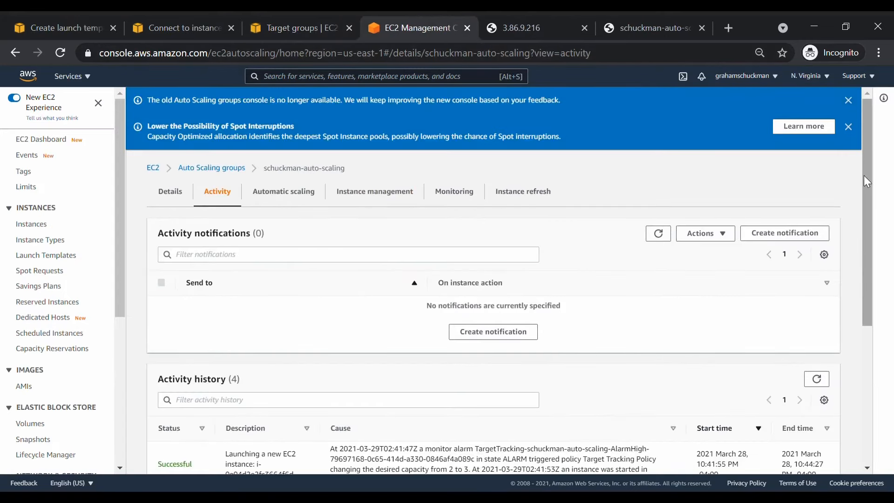
pyautogui.moveTo(863, 175); pyautogui.dragTo(873, 284)
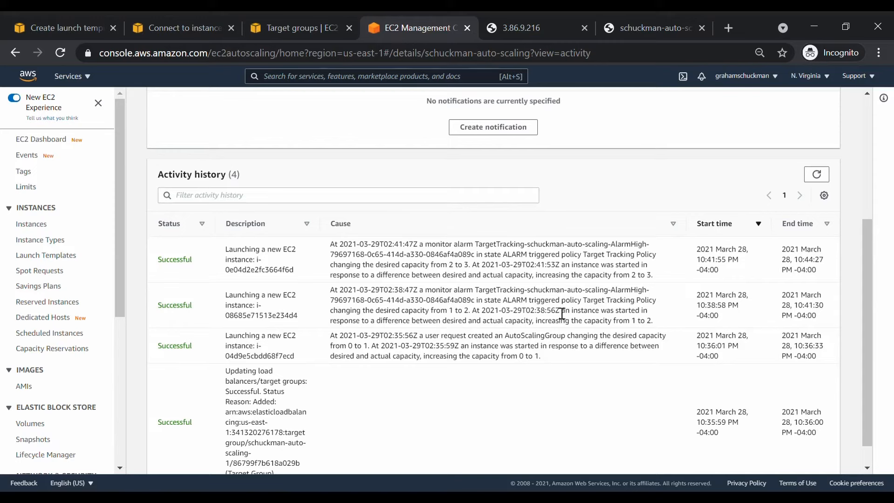
pyautogui.doubleClick(513, 304)
pyautogui.click(536, 307)
pyautogui.moveTo(376, 312); pyautogui.dragTo(484, 316)
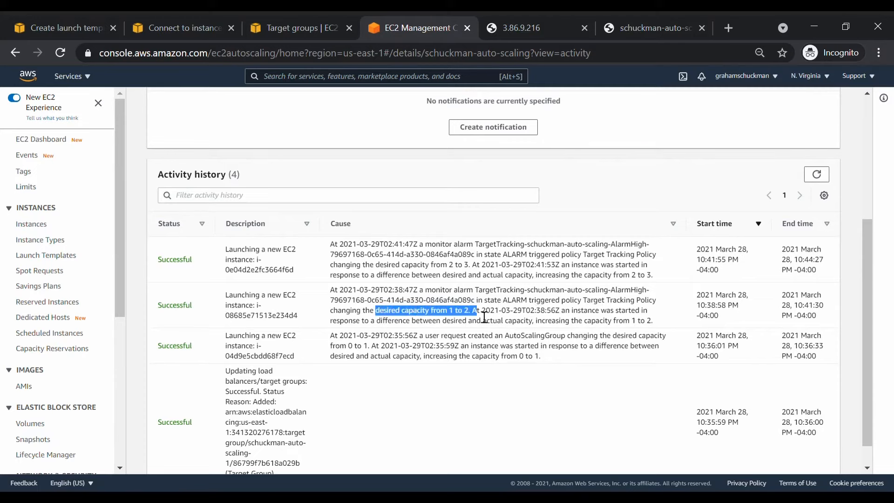
pyautogui.click(480, 317)
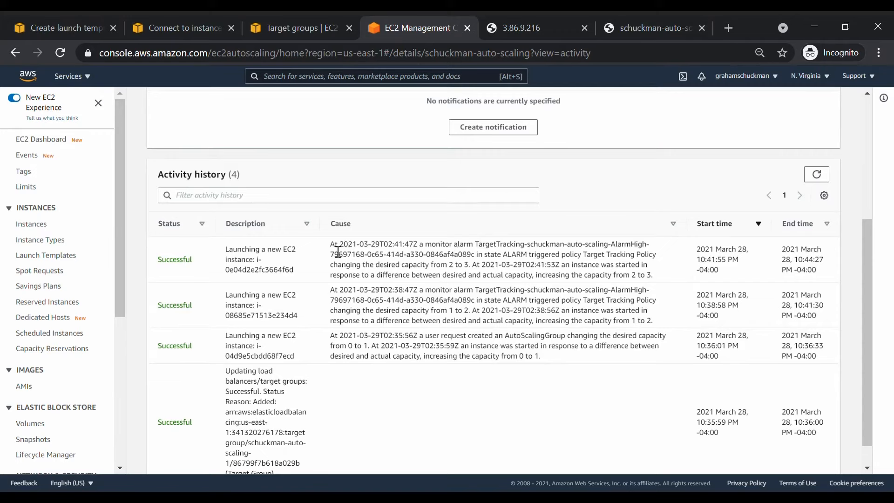
pyautogui.moveTo(330, 245); pyautogui.dragTo(656, 281)
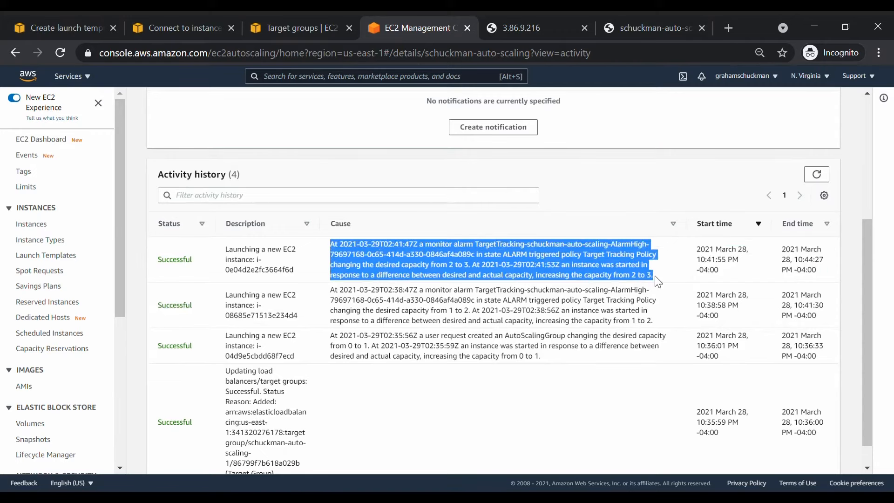
pyautogui.click(656, 278)
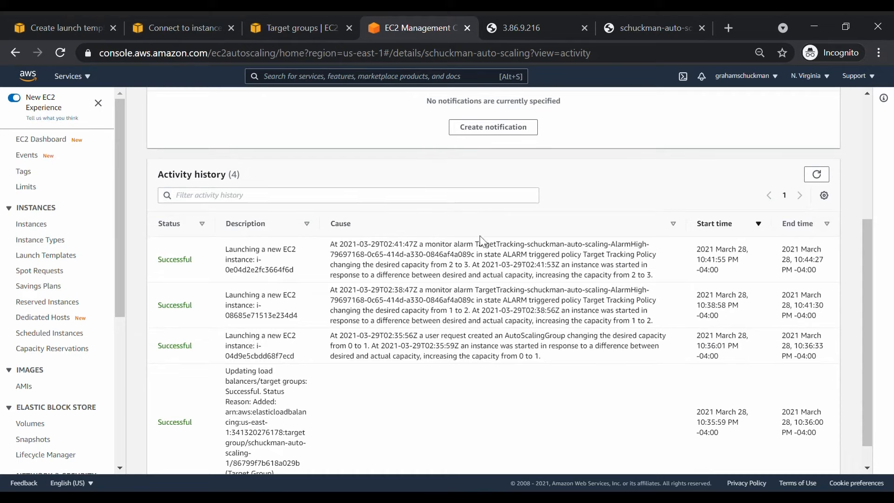
# Return to the full instances list and compare the Availability Zones of the AutoScaling instances.
pyautogui.click(317, 26)
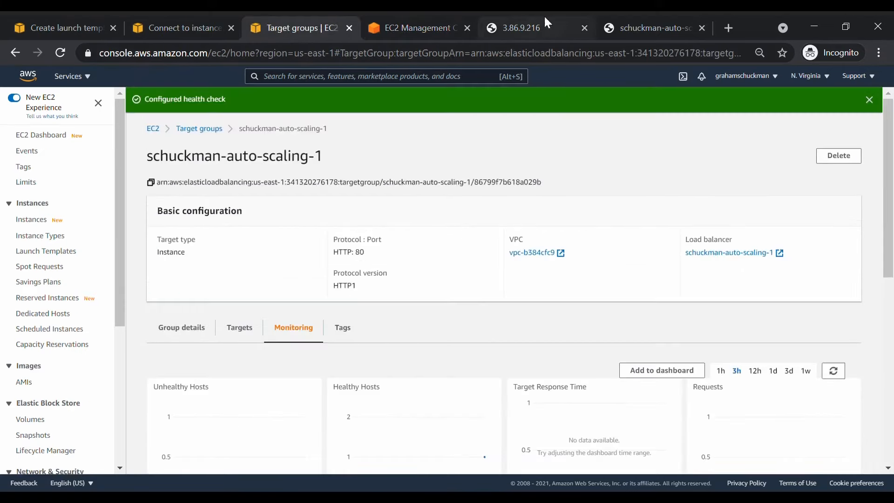
pyautogui.click(75, 18)
pyautogui.click(160, 21)
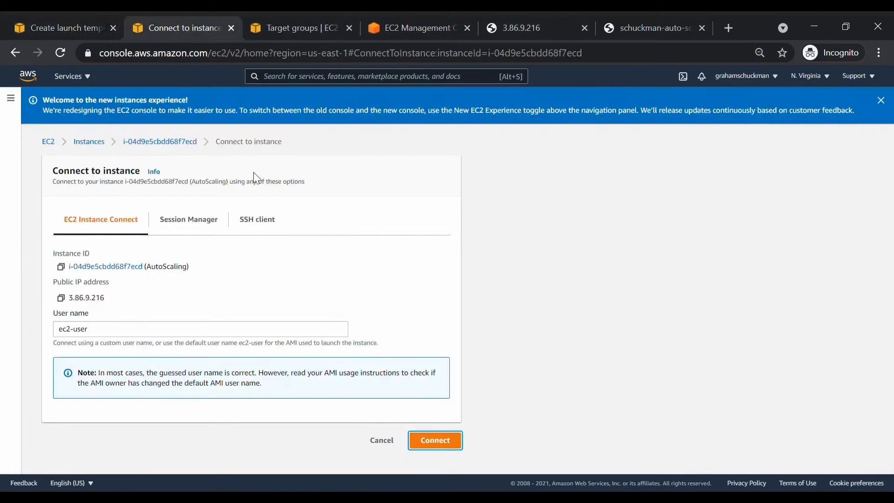
pyautogui.click(99, 143)
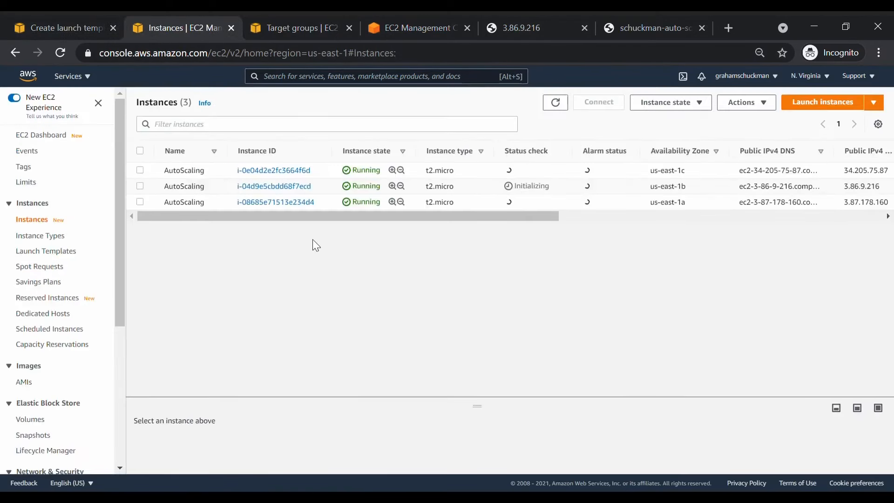
pyautogui.moveTo(407, 216); pyautogui.dragTo(508, 220)
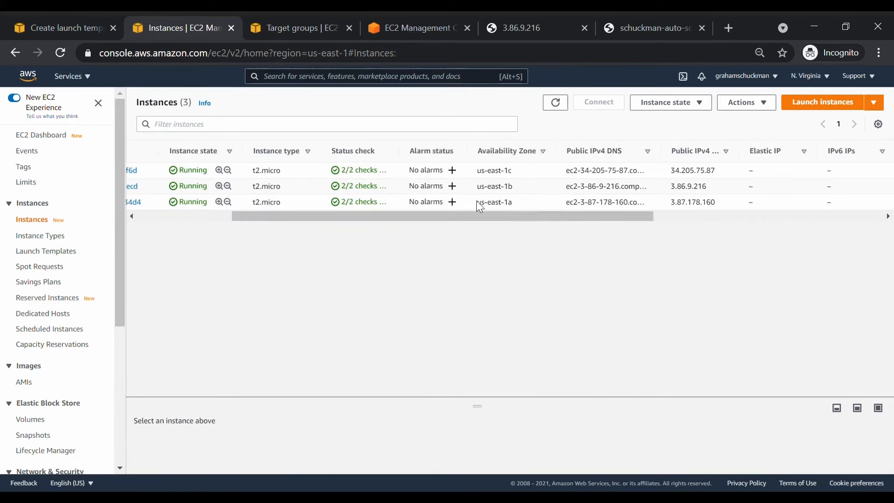
pyautogui.moveTo(477, 202); pyautogui.dragTo(527, 201)
pyautogui.moveTo(476, 186); pyautogui.dragTo(530, 186)
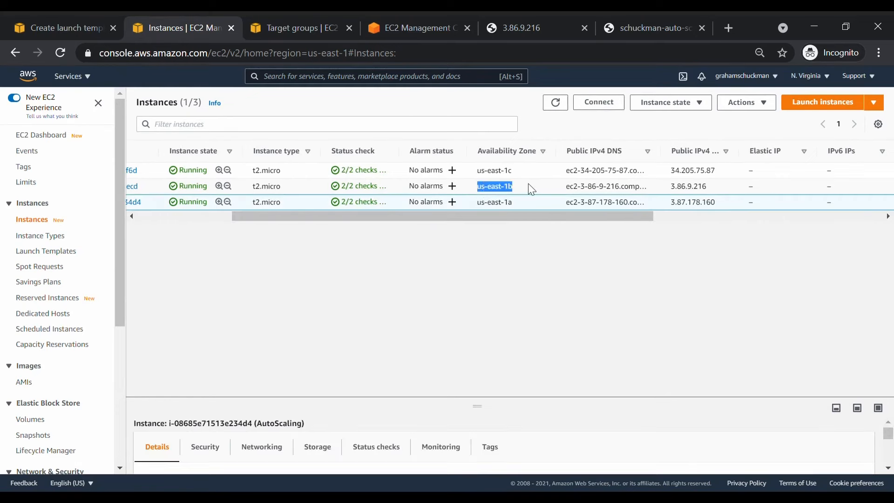
# Load the us-east-1a instance's web page from its public IPv4 address 3.87.178.160 in a new browser tab.
pyautogui.moveTo(476, 170); pyautogui.dragTo(532, 173)
pyautogui.moveTo(533, 216); pyautogui.dragTo(833, 205)
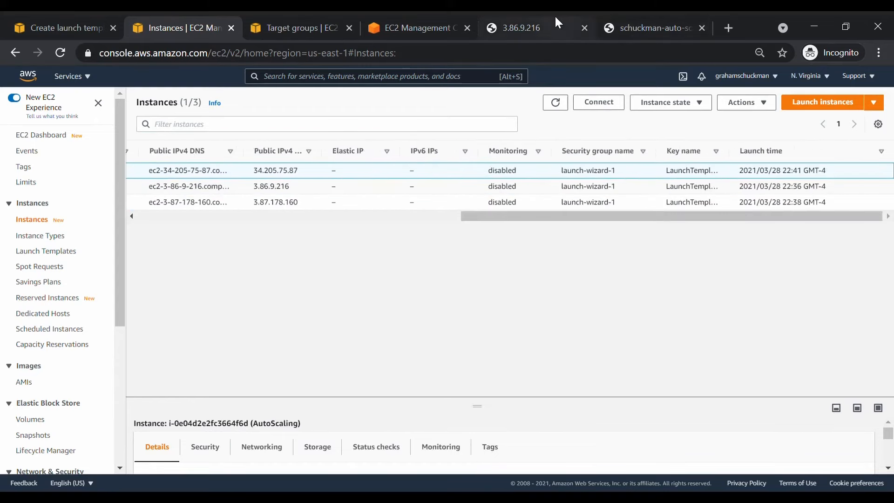
pyautogui.moveTo(506, 215); pyautogui.dragTo(395, 221)
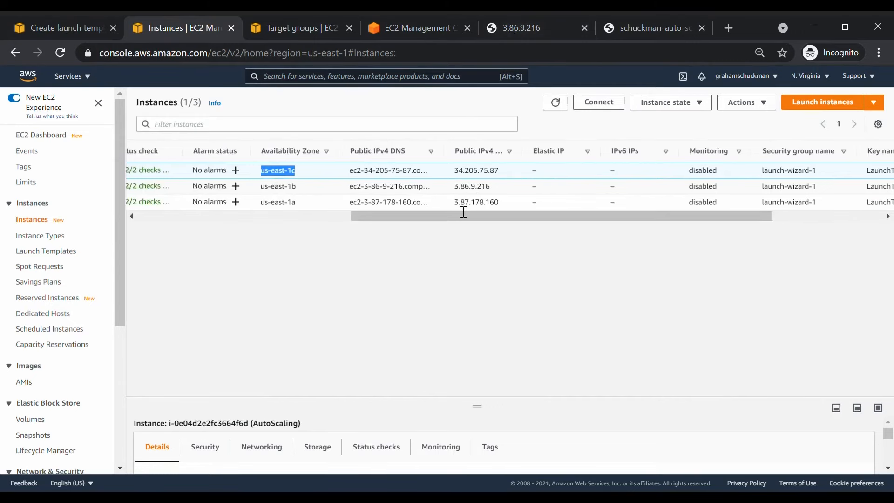
pyautogui.moveTo(454, 203); pyautogui.dragTo(502, 205)
pyautogui.hotkey('ctrl', 'c')
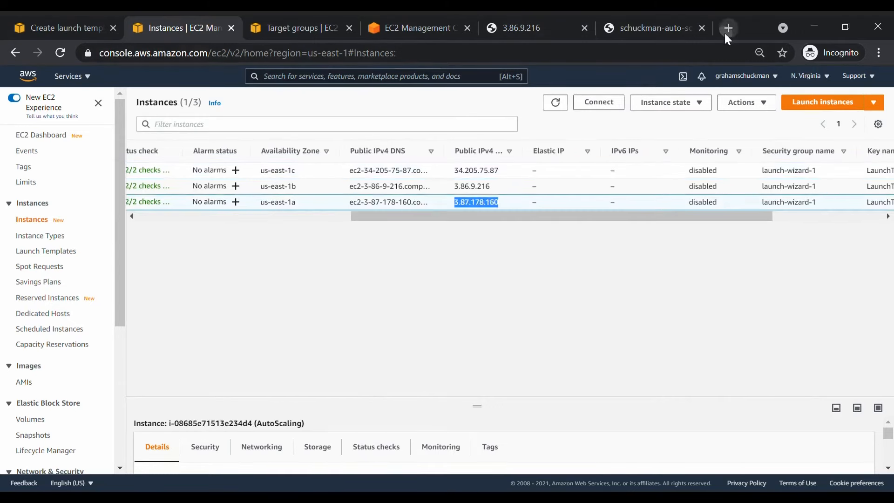
pyautogui.click(727, 34)
pyautogui.hotkey('ctrl', 'v')
pyautogui.press('Return')
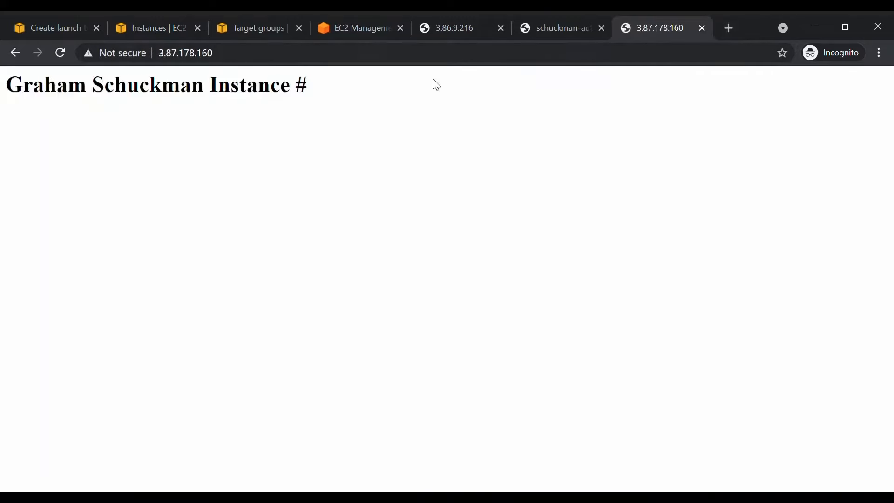
# Compare it with the pages served by 3.86.9.216 and the load balancer, and return to the instances list.
pyautogui.click(459, 25)
pyautogui.click(573, 23)
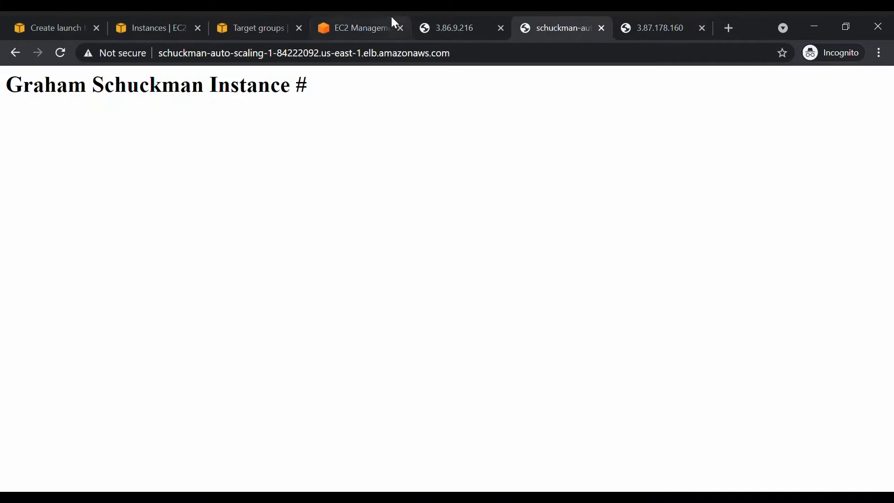
pyautogui.click(398, 28)
pyautogui.click(236, 23)
pyautogui.click(164, 23)
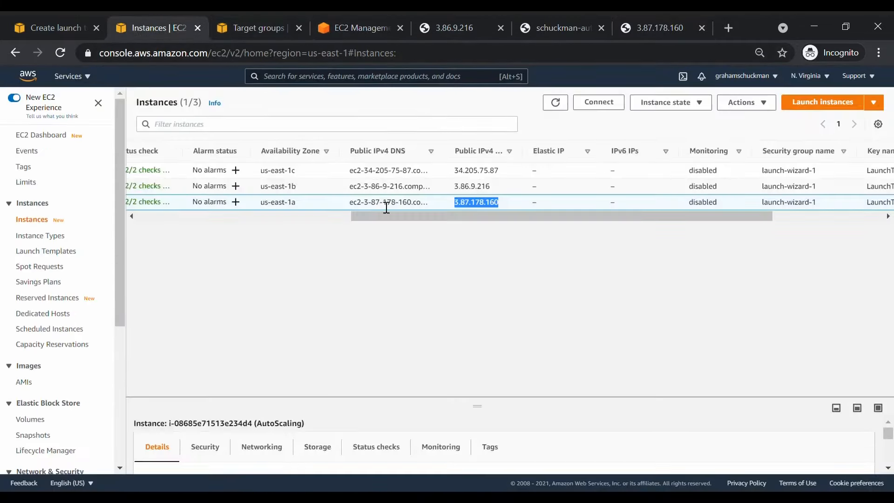
# Load the us-east-1c instance's web page from its public IPv4 address 34.205.75.87 in a new browser tab.
pyautogui.moveTo(455, 170); pyautogui.dragTo(495, 172)
pyautogui.hotkey('ctrl', 'c')
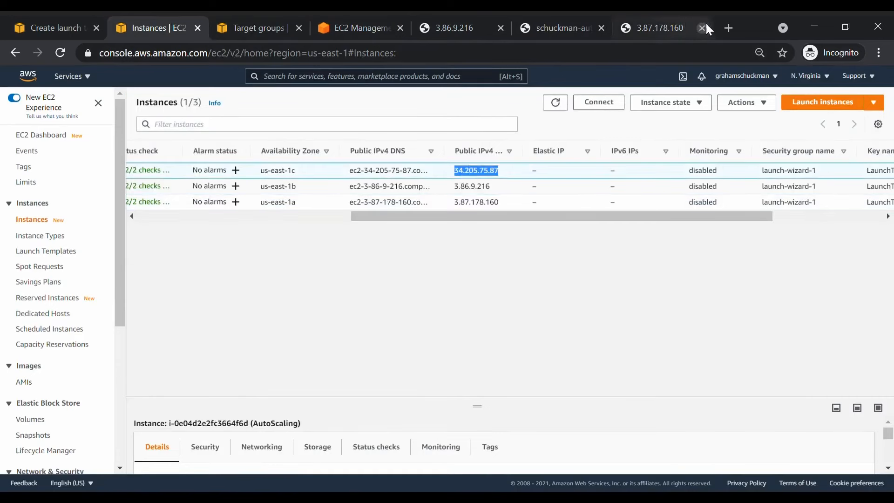
pyautogui.click(729, 28)
pyautogui.hotkey('ctrl', 'v')
pyautogui.press('Return')
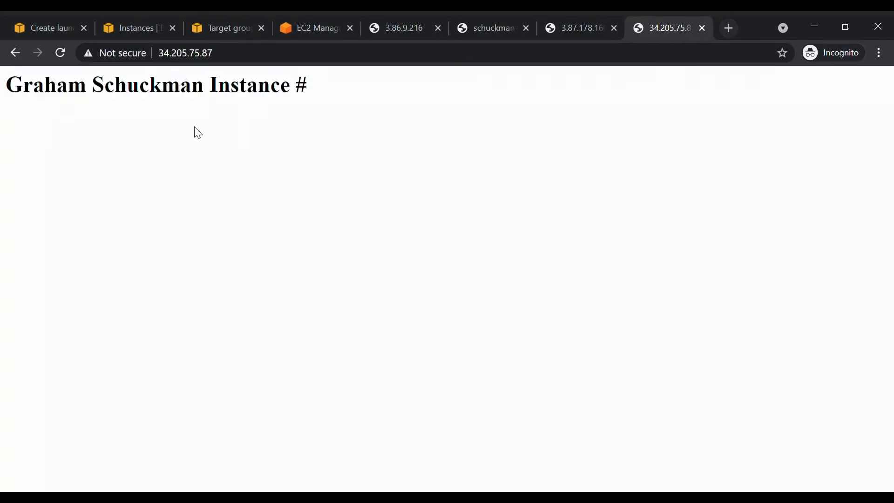
# Compare the headings on the instances' pages and the load balancer page, and revisit the Auto Scaling group's activity history.
pyautogui.click(575, 25)
pyautogui.click(512, 23)
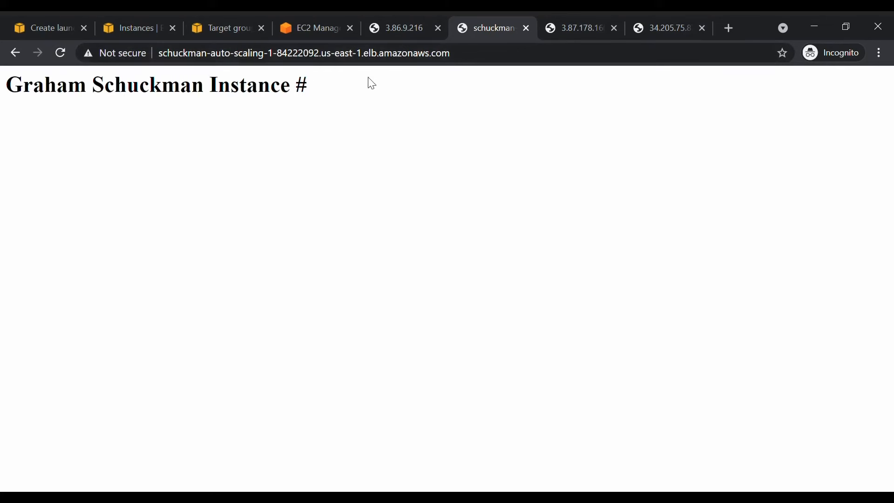
pyautogui.doubleClick(302, 88)
pyautogui.click(303, 88)
pyautogui.click(441, 26)
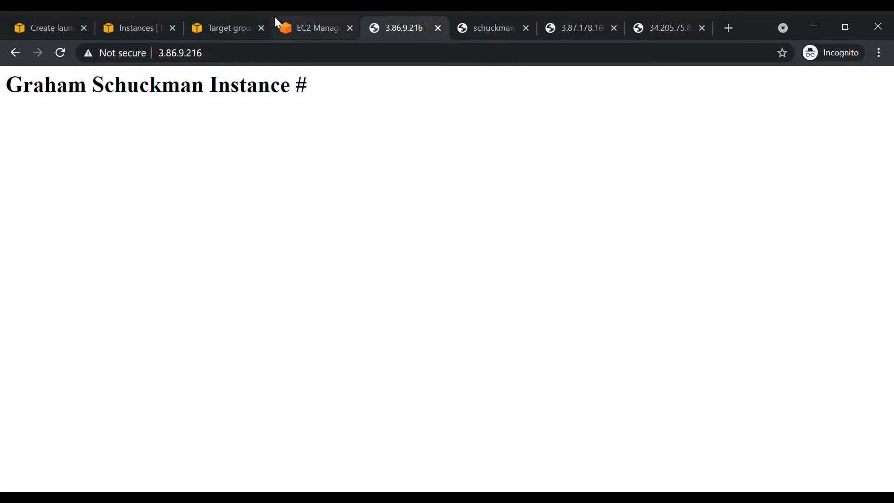
pyautogui.click(302, 22)
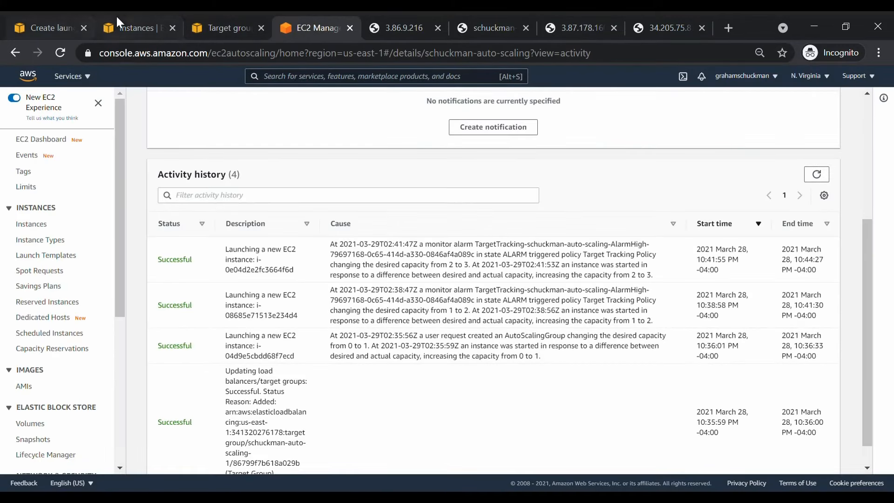
# Connect to the us-east-1c instance through EC2 Instance Connect as ec2-user and change to the /var/www/html directory.
pyautogui.click(123, 27)
pyautogui.moveTo(414, 216); pyautogui.dragTo(181, 214)
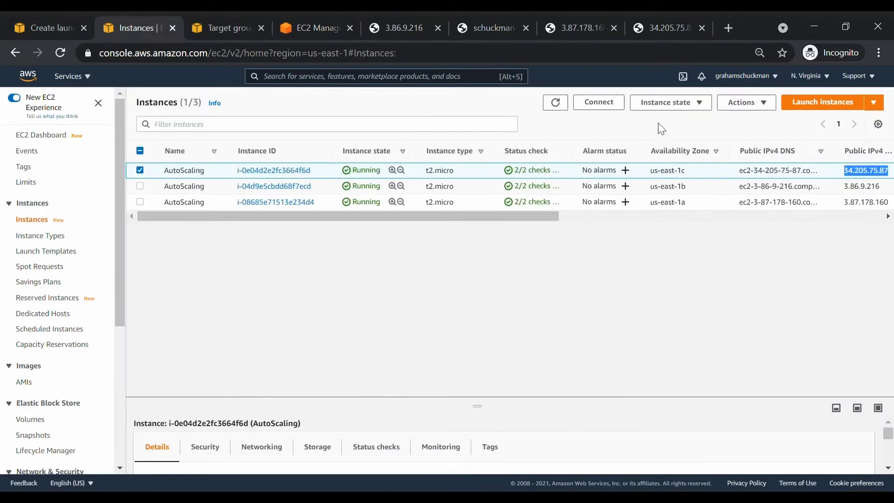
pyautogui.click(595, 108)
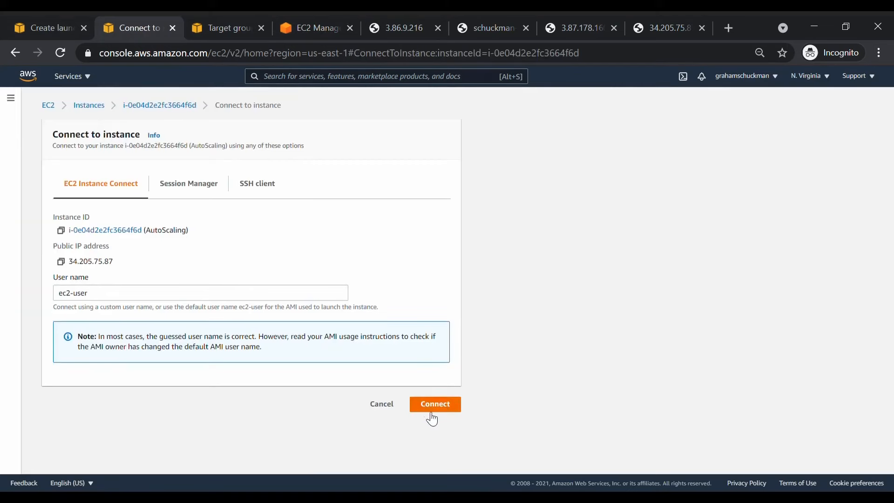
pyautogui.click(433, 405)
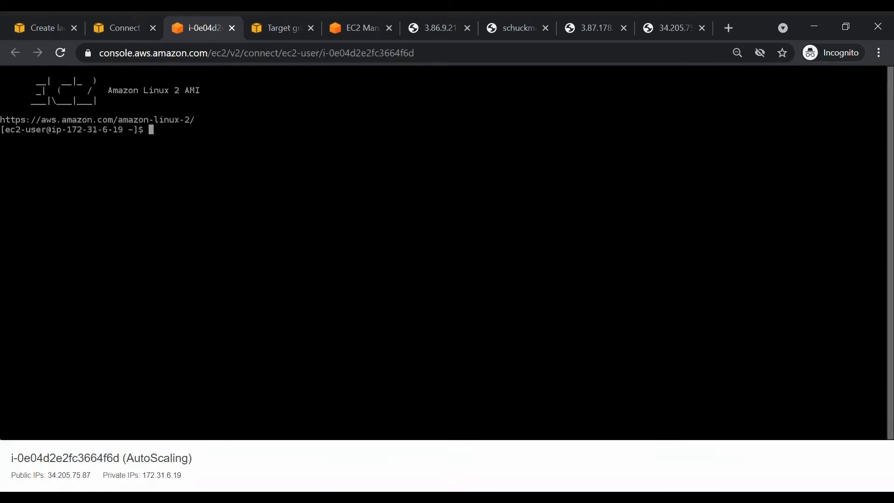
pyautogui.write('cd /var/www/html')
pyautogui.press('Return')
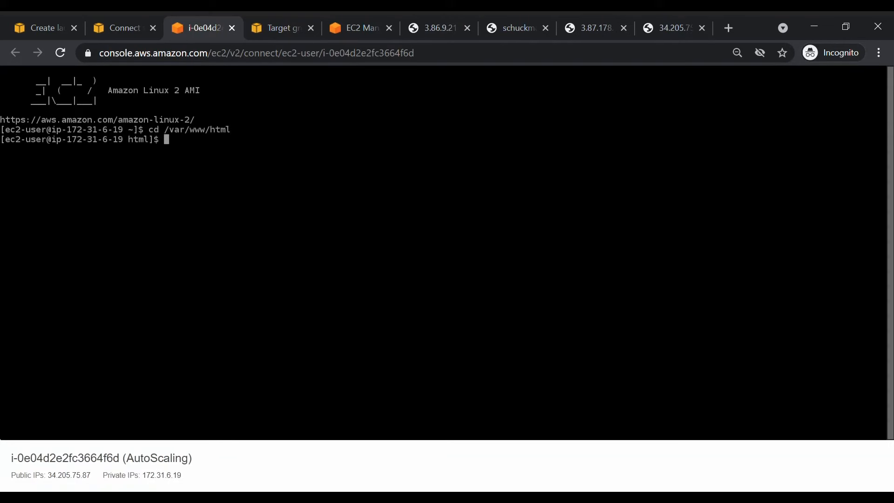
# Try to replace the "#" in the index.html heading with 1 using nano as ec2-user, and exit the editor without saving.
pyautogui.write('nano index.html')
pyautogui.press('Return')
pyautogui.press('Right')
pyautogui.press('Right')
pyautogui.press('Right')
pyautogui.press('Right')
pyautogui.press('Right')
pyautogui.press('Right')
pyautogui.press('Right')
pyautogui.press('Right')
pyautogui.press('Right')
pyautogui.press('Right')
pyautogui.press('Right')
pyautogui.press('Right')
pyautogui.press('Right')
pyautogui.press('Right')
pyautogui.press('Right')
pyautogui.press('Right')
pyautogui.press('Right')
pyautogui.press('Right')
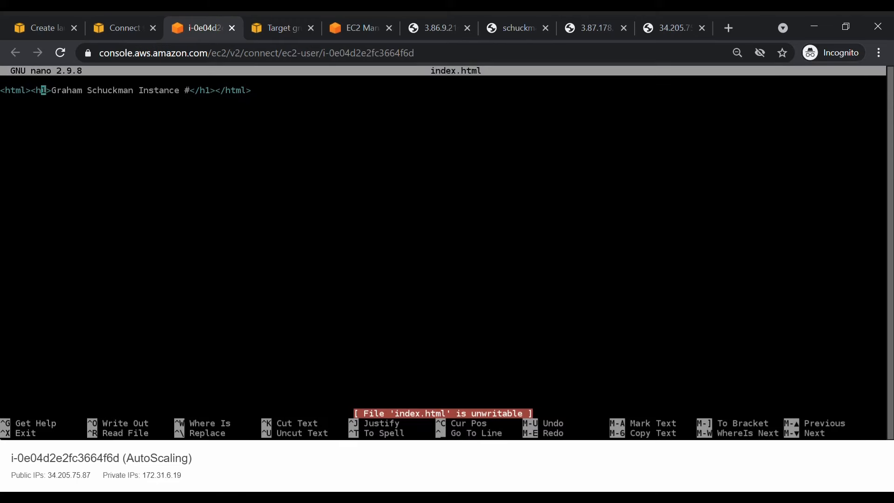
pyautogui.press('Right')
pyautogui.press('Right')
pyautogui.press('Right')
pyautogui.press('Right')
pyautogui.press('Right')
pyautogui.press('Right')
pyautogui.press('Right')
pyautogui.press('Right')
pyautogui.press('Right')
pyautogui.press('Right')
pyautogui.press('Right')
pyautogui.press('Right')
pyautogui.press('Right')
pyautogui.press('Right')
pyautogui.press('Right')
pyautogui.press('Right')
pyautogui.press('Right')
pyautogui.press('Right')
pyautogui.press('Right')
pyautogui.press('BackSpace')
pyautogui.write('1')
pyautogui.hotkey('ctrl', 'x')
pyautogui.press('y')
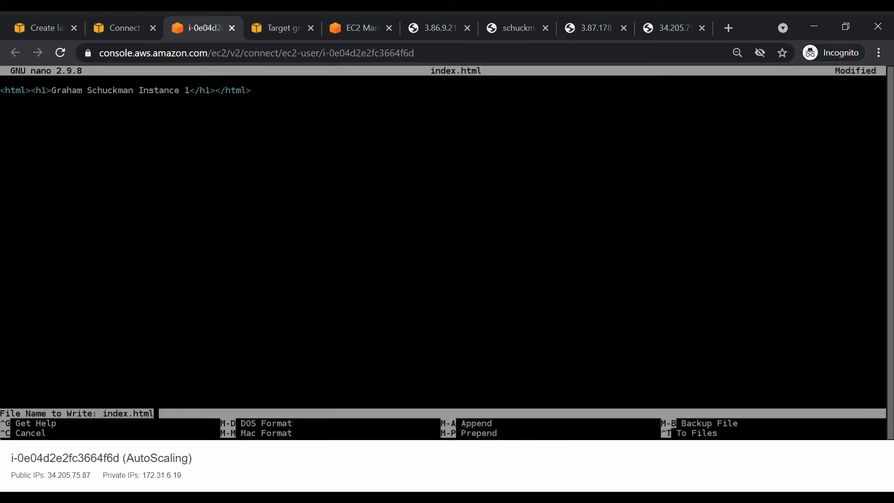
pyautogui.press('Return')
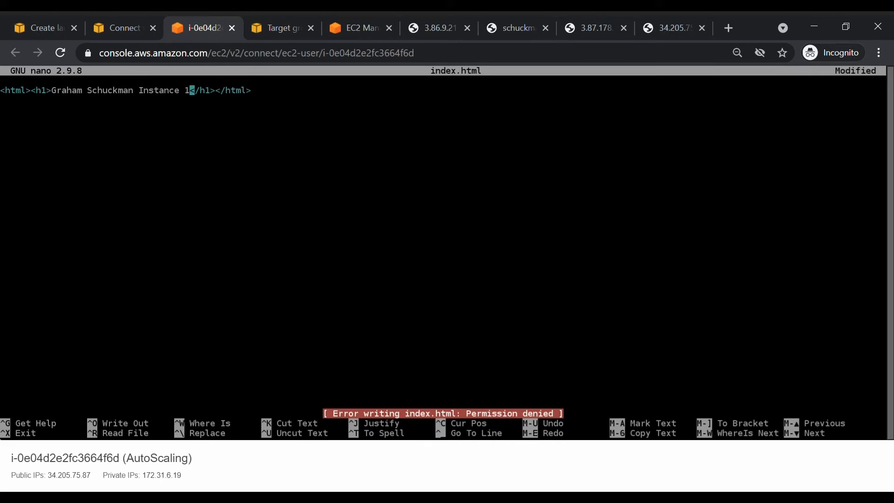
pyautogui.hotkey('ctrl', 'x')
pyautogui.press('n')
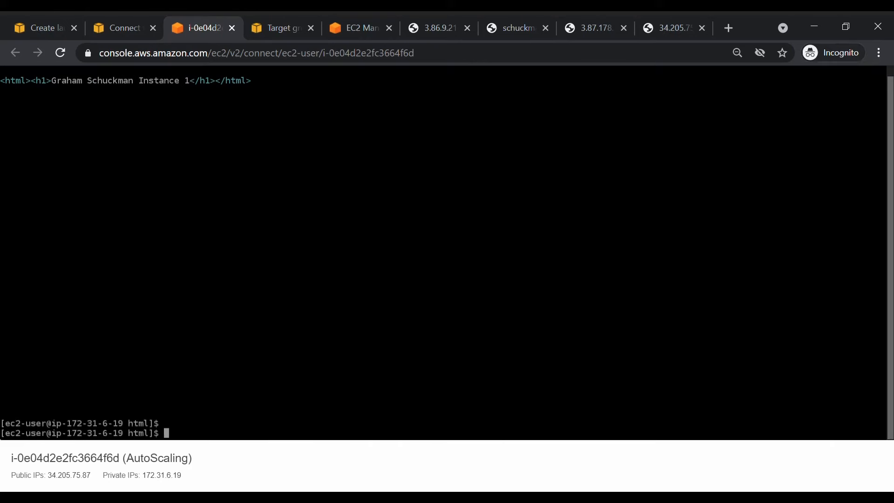
# Clear the terminal and switch to the root user with "sudo su".
pyautogui.hotkey('ctrl', 'l')
pyautogui.write('sudo su')
pyautogui.press('Return')
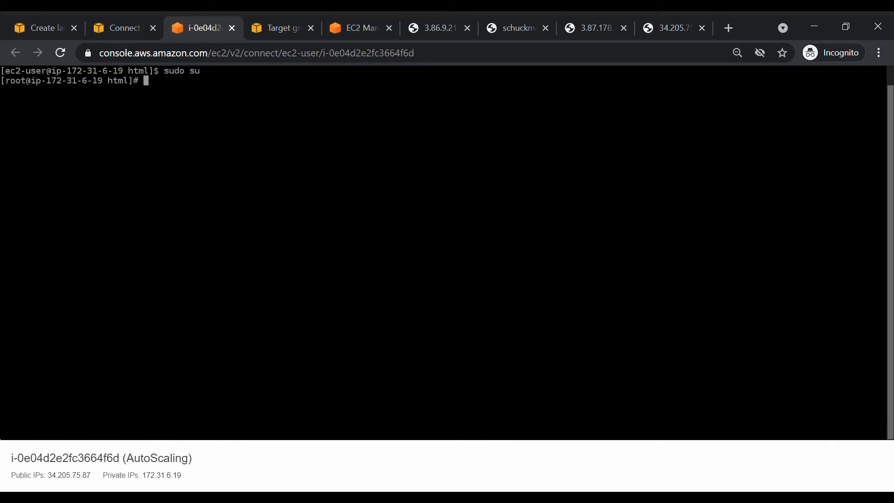
pyautogui.write('cl')
pyautogui.press('BackSpace')
pyautogui.press('BackSpace')
# Replace the "#" in the index.html heading with 1 using nano as root, and save the file under the same name.
pyautogui.write('nano index.html')
pyautogui.press('Return')
pyautogui.press('Right')
pyautogui.press('Right')
pyautogui.press('Right')
pyautogui.press('Right')
pyautogui.press('Right')
pyautogui.press('Right')
pyautogui.press('Right')
pyautogui.press('Right')
pyautogui.press('Right')
pyautogui.press('Right')
pyautogui.press('Right')
pyautogui.press('Right')
pyautogui.press('Right')
pyautogui.press('Right')
pyautogui.press('Right')
pyautogui.press('Right')
pyautogui.press('Right')
pyautogui.press('Right')
pyautogui.press('Right')
pyautogui.press('Right')
pyautogui.press('Right')
pyautogui.press('Right')
pyautogui.press('Right')
pyautogui.press('Right')
pyautogui.press('Right')
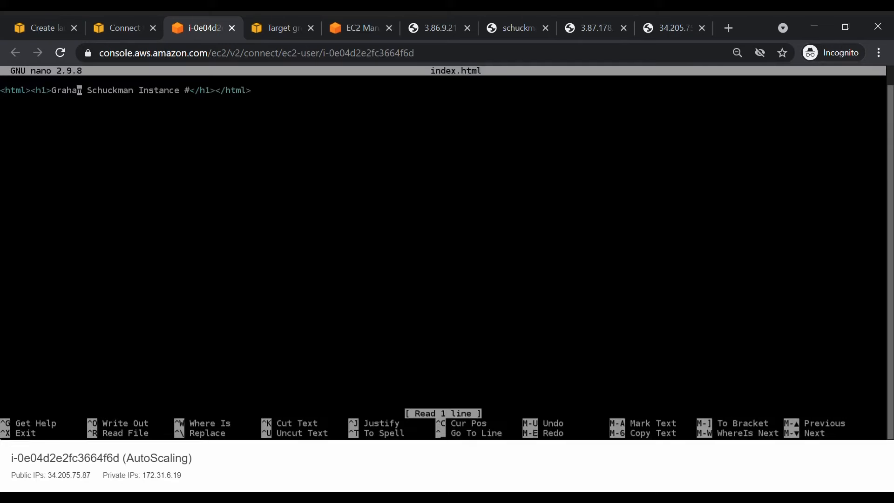
pyautogui.press('BackSpace')
pyautogui.write('1')
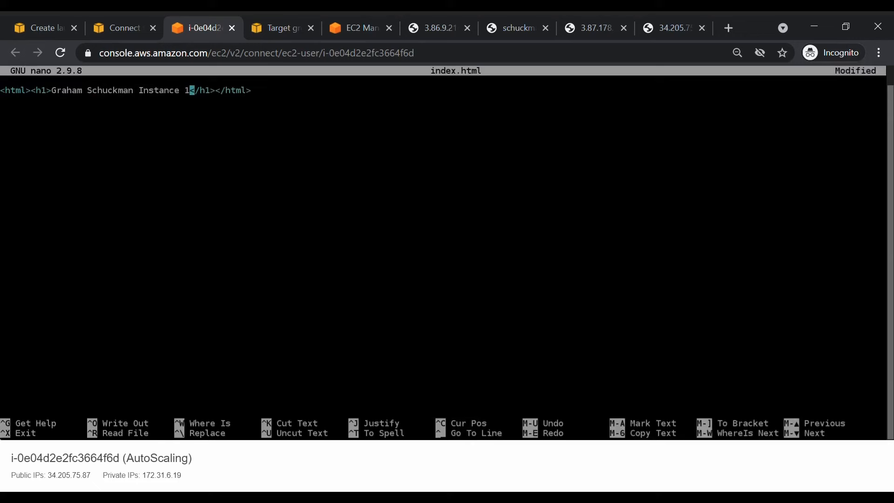
pyautogui.hotkey('ctrl', 'x')
pyautogui.press('y')
pyautogui.press('Return')
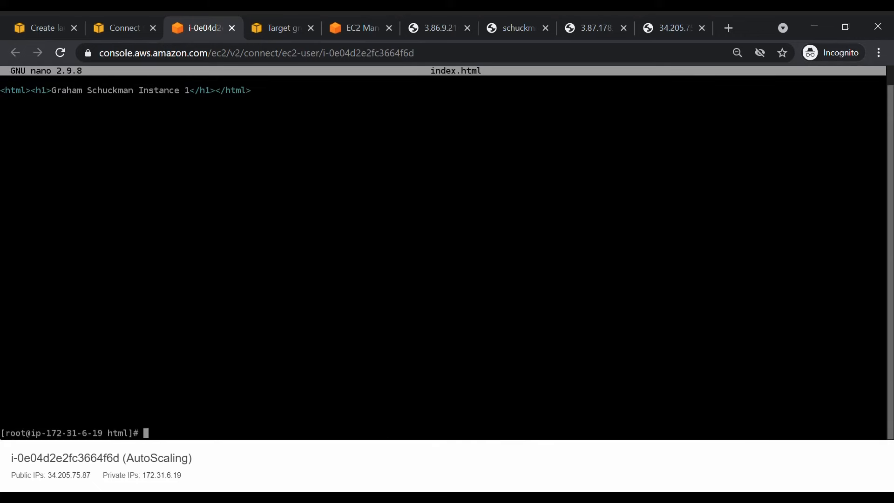
# Close the terminal tab and connect to the us-east-1b instance through EC2 Instance Connect as ec2-user.
pyautogui.click(231, 28)
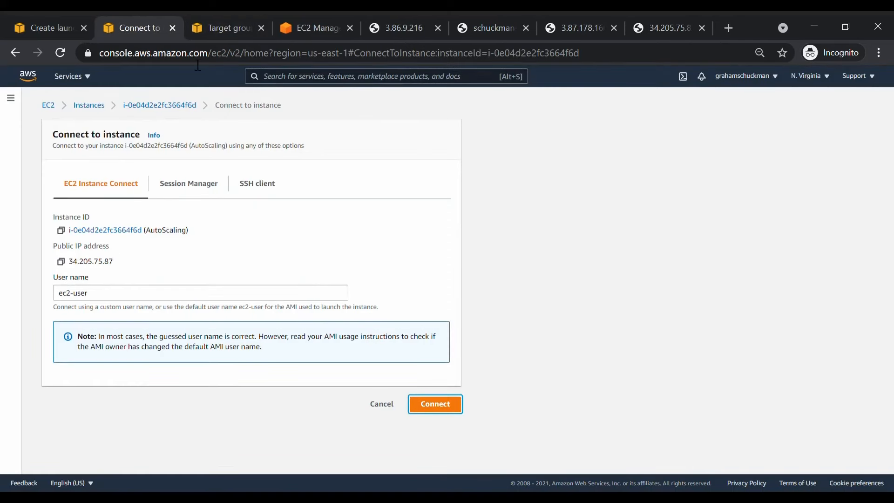
pyautogui.click(89, 105)
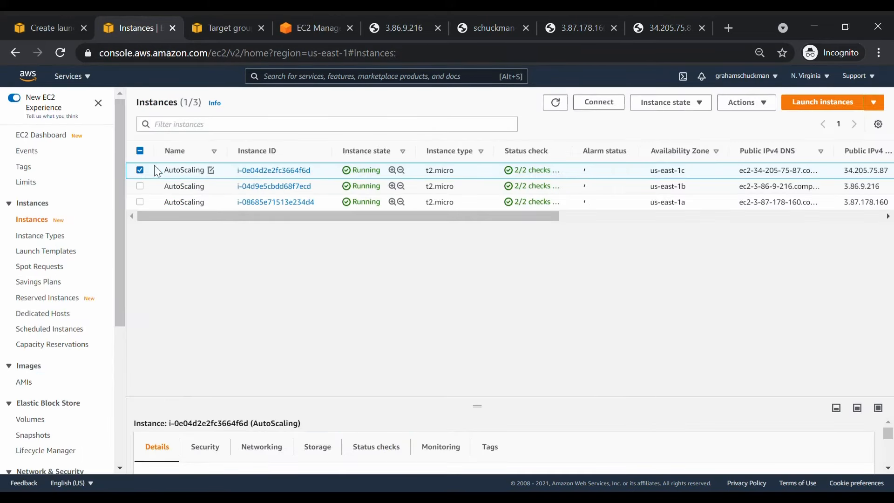
pyautogui.click(140, 187)
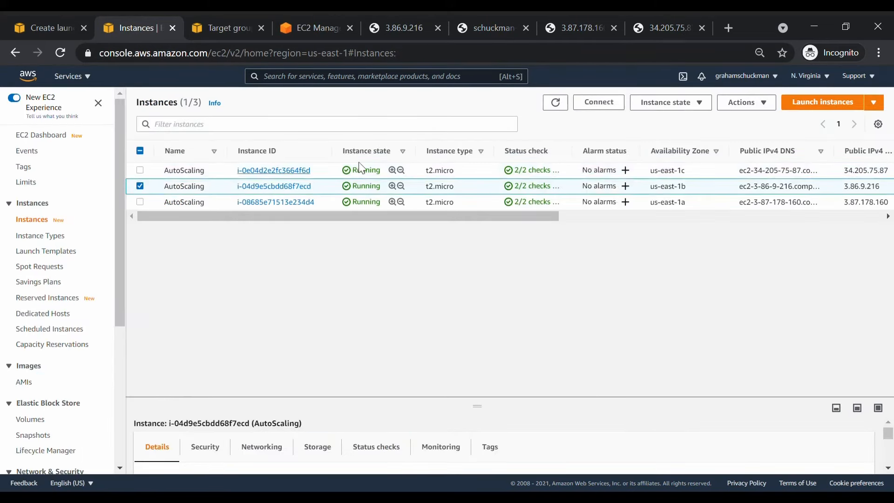
pyautogui.click(612, 104)
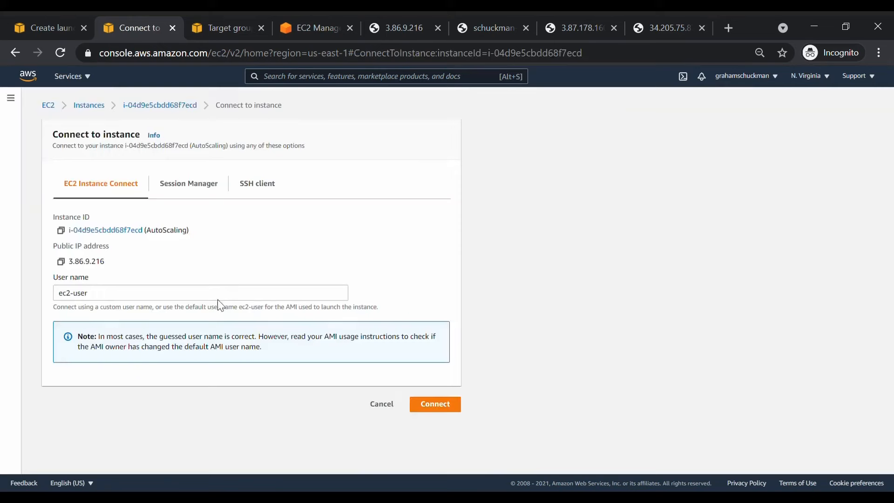
pyautogui.click(436, 402)
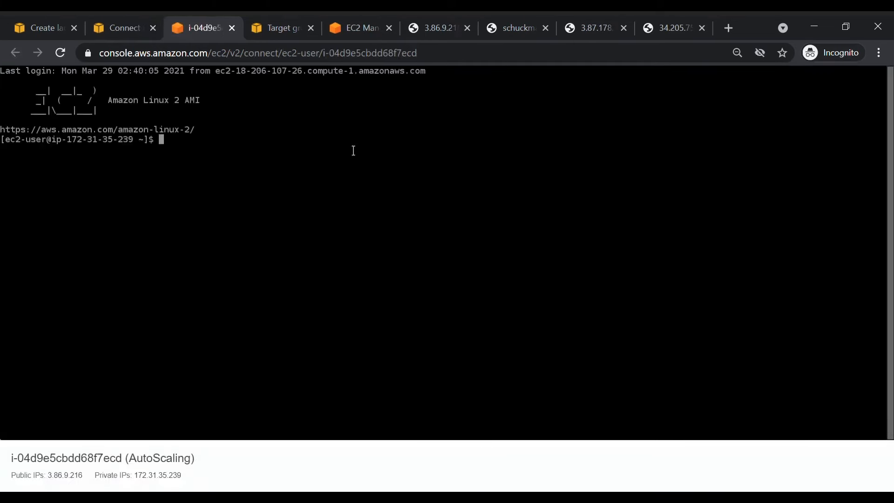
# Switch to the root user with "sudo su" and change to the /var/www/html directory on the us-east-1b instance.
pyautogui.write('sudo su')
pyautogui.press('Return')
pyautogui.write('nano')
pyautogui.press('BackSpace')
pyautogui.press('BackSpace')
pyautogui.press('BackSpace')
pyautogui.press('BackSpace')
pyautogui.write('cd /var')
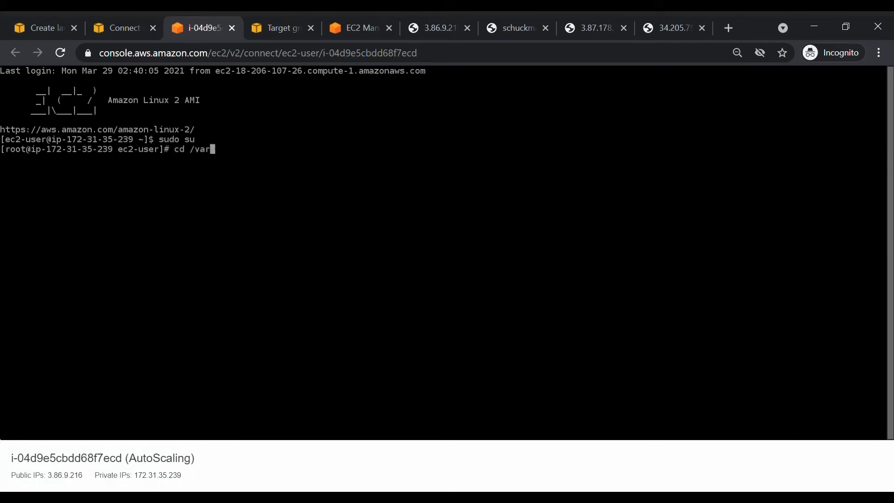
pyautogui.write('/www/html')
pyautogui.press('BackSpace')
pyautogui.press('BackSpace')
pyautogui.write('ml')
pyautogui.press('Return')
# Replace the "#" in the index.html heading with 2 using nano on the us-east-1b instance, and save the file under the same name.
pyautogui.write('nano')
pyautogui.press('BackSpace')
pyautogui.press('BackSpace')
pyautogui.write('no index.html')
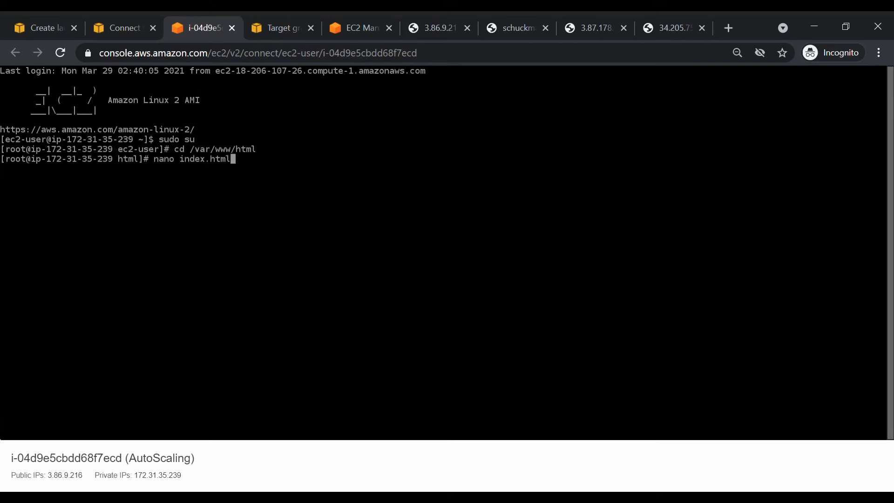
pyautogui.press('Return')
pyautogui.press('Right')
pyautogui.press('Right')
pyautogui.press('Right')
pyautogui.press('Right')
pyautogui.press('Right')
pyautogui.press('Right')
pyautogui.press('Right')
pyautogui.press('Right')
pyautogui.press('Right')
pyautogui.press('Right')
pyautogui.press('Right')
pyautogui.press('Right')
pyautogui.press('Right')
pyautogui.press('Right')
pyautogui.press('Right')
pyautogui.press('Right')
pyautogui.press('Right')
pyautogui.press('Right')
pyautogui.press('Right')
pyautogui.press('Right')
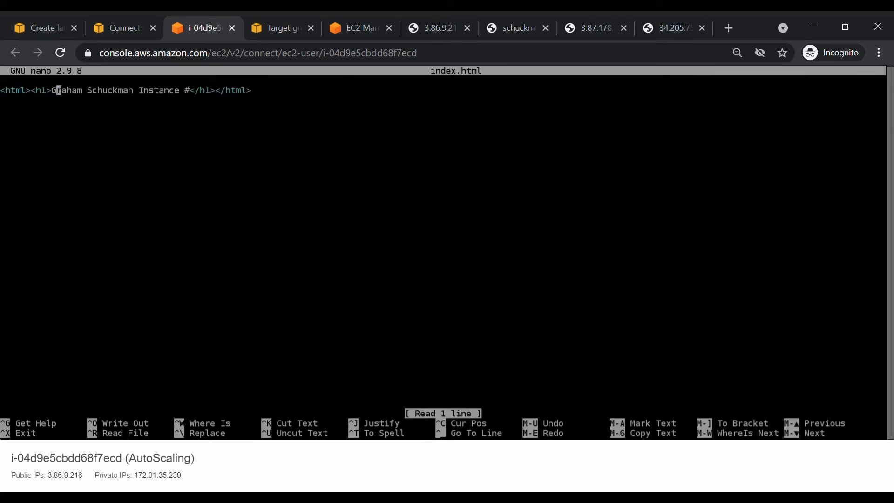
pyautogui.press('Right')
pyautogui.press('Right')
pyautogui.press('Right')
pyautogui.press('Right')
pyautogui.press('Right')
pyautogui.press('Right')
pyautogui.press('Right')
pyautogui.press('BackSpace')
pyautogui.write('2')
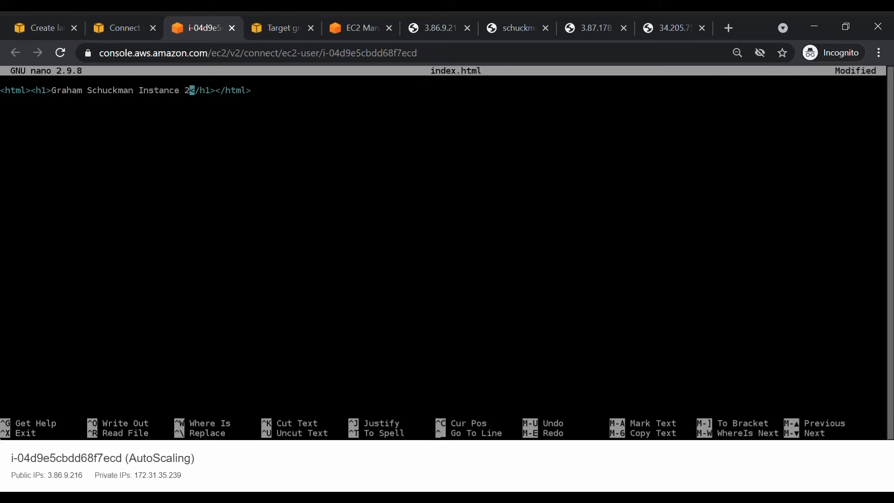
pyautogui.hotkey('ctrl', 'x')
pyautogui.press('y')
pyautogui.press('Return')
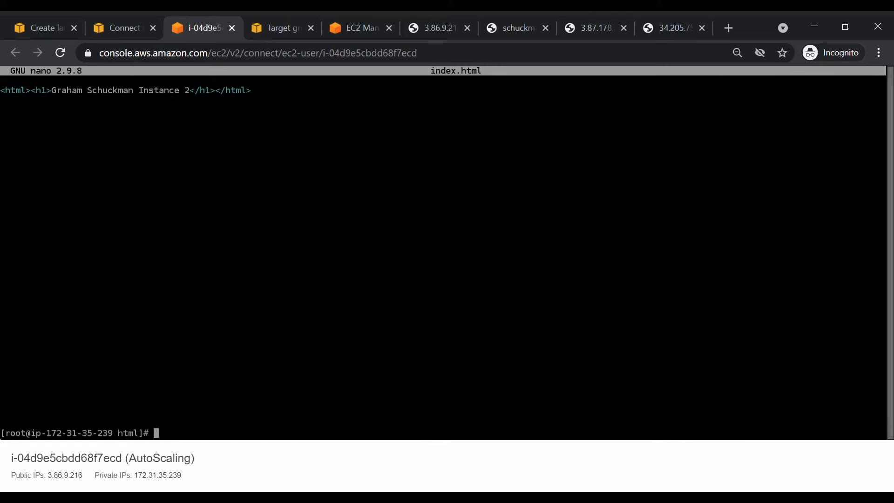
# Close the terminal tab and connect to the us-east-1a instance through EC2 Instance Connect as ec2-user.
pyautogui.click(232, 28)
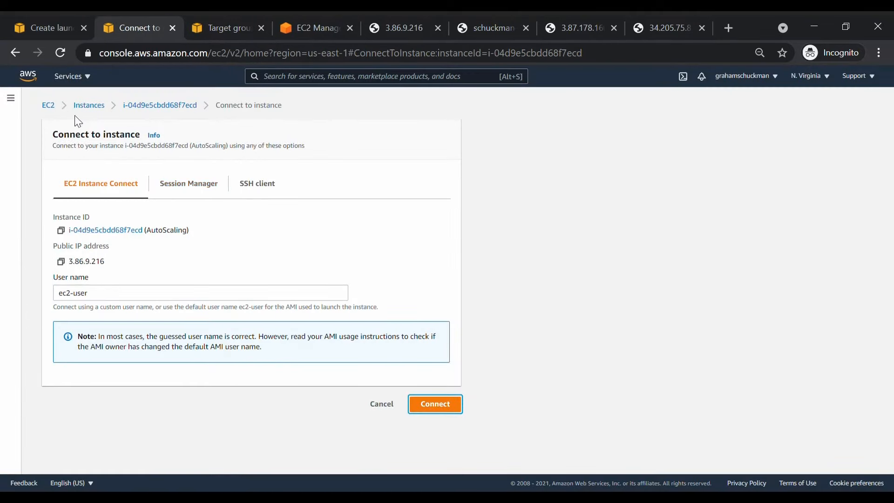
pyautogui.click(90, 104)
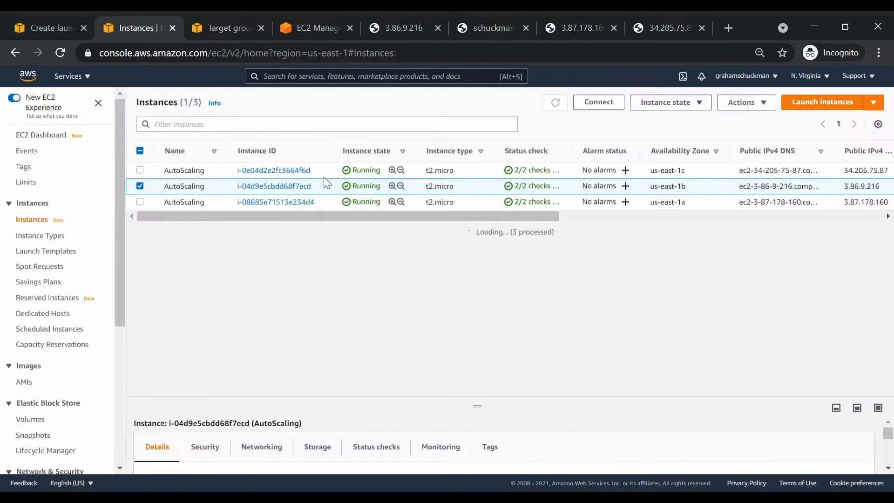
pyautogui.click(141, 188)
pyautogui.click(140, 202)
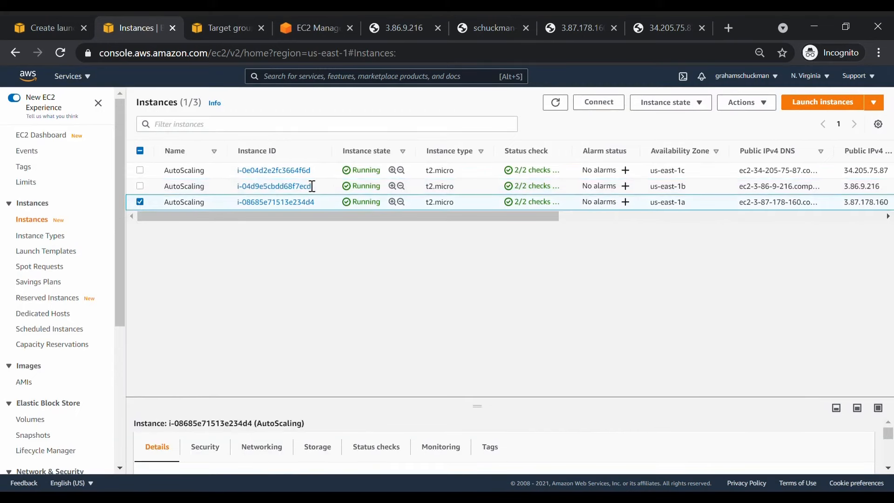
pyautogui.click(605, 104)
pyautogui.click(427, 398)
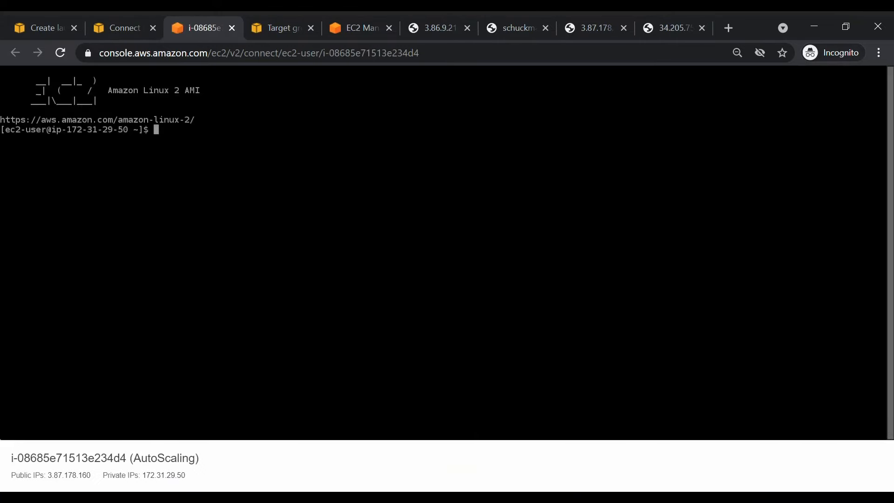
# Switch to the root user with "sudo su" and change to the /var/www/html directory on the us-east-1a instance.
pyautogui.write('sudo su')
pyautogui.press('Return')
pyautogui.write('cd /var/w')
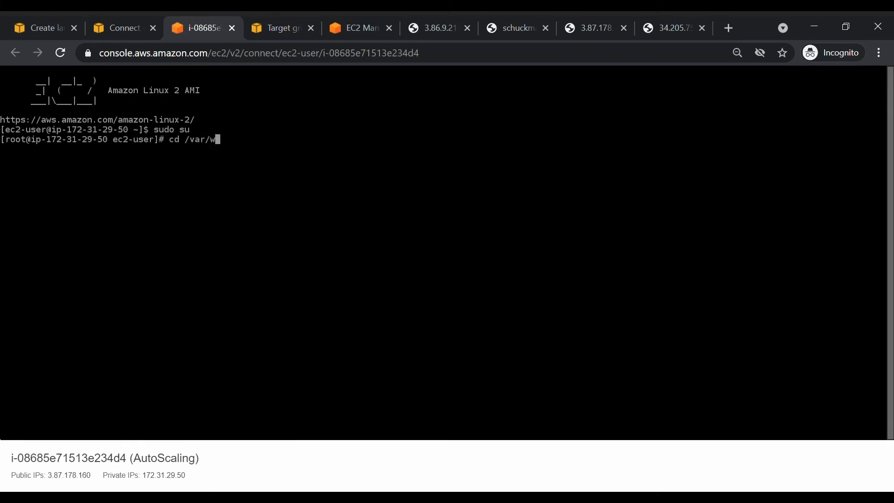
pyautogui.write('ww/html')
pyautogui.press('Return')
# Replace the "#" in the index.html heading with 3 using nano on the us-east-1a instance, and save the file under the same name.
pyautogui.write('nano indx.')
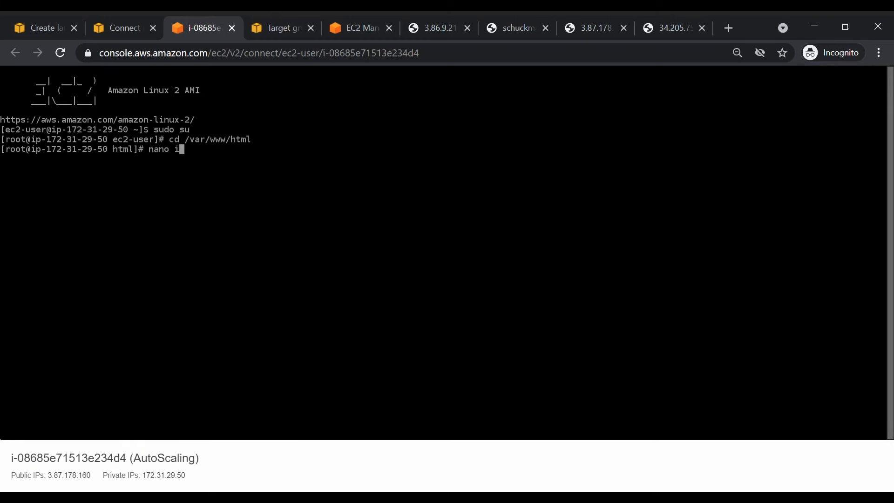
pyautogui.press('BackSpace')
pyautogui.press('BackSpace')
pyautogui.write('ex.html')
pyautogui.press('Return')
pyautogui.press('Right')
pyautogui.press('Right')
pyautogui.press('Right')
pyautogui.press('Right')
pyautogui.press('Right')
pyautogui.press('Right')
pyautogui.press('Right')
pyautogui.press('Right')
pyautogui.press('Right')
pyautogui.press('Right')
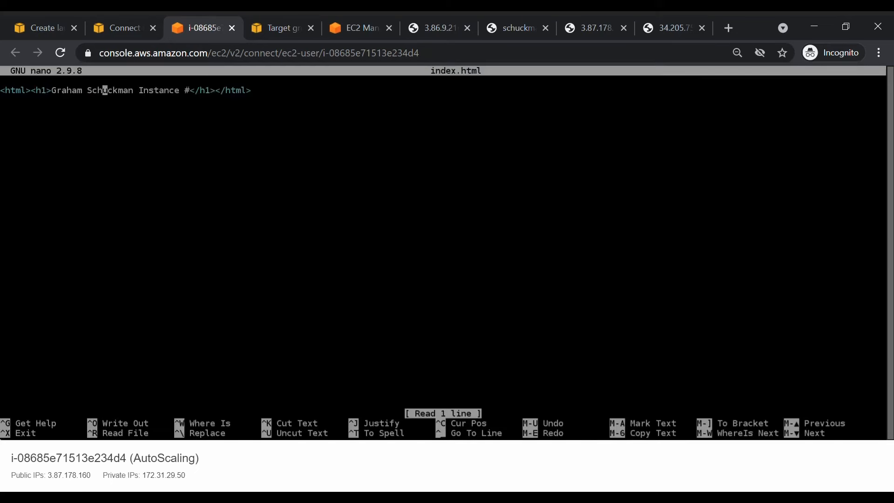
pyautogui.press('Right')
pyautogui.press('Right')
pyautogui.press('Right')
pyautogui.press('Right')
pyautogui.press('Right')
pyautogui.press('Right')
pyautogui.press('Right')
pyautogui.press('Right')
pyautogui.press('Right')
pyautogui.press('Right')
pyautogui.press('Right')
pyautogui.press('Right')
pyautogui.press('Right')
pyautogui.press('Right')
pyautogui.press('Right')
pyautogui.press('Right')
pyautogui.press('BackSpace')
pyautogui.write('3')
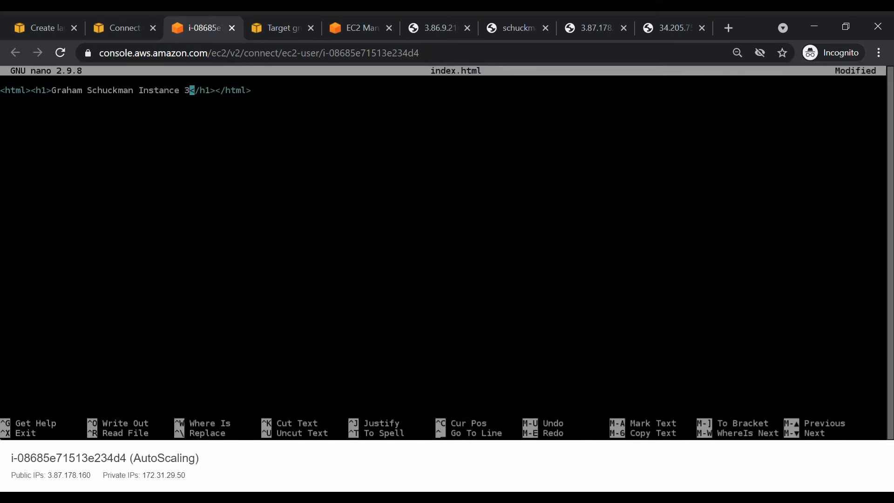
pyautogui.hotkey('ctrl', 'x')
pyautogui.press('y')
pyautogui.press('Return')
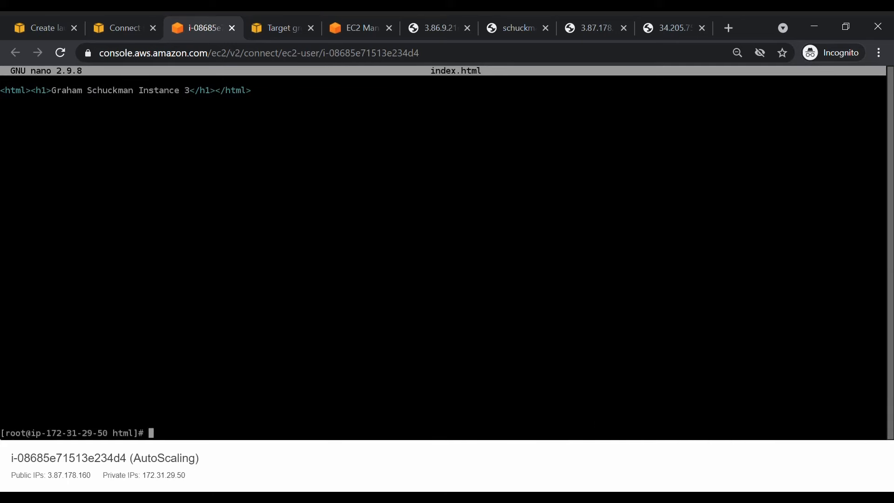
# Reload the load balancer's web page repeatedly to check which instance answers each request.
pyautogui.click(511, 21)
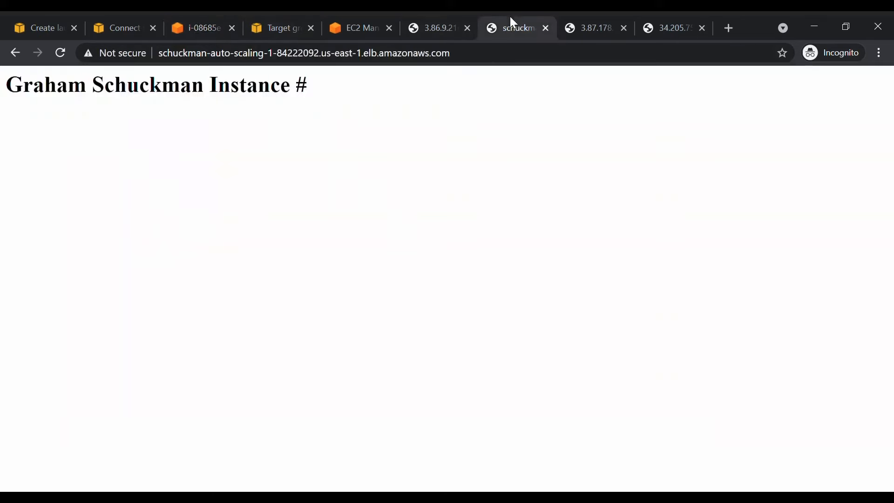
pyautogui.click(61, 53)
pyautogui.click(61, 53)
pyautogui.click(61, 53)
pyautogui.click(60, 52)
pyautogui.click(60, 52)
pyautogui.click(60, 53)
# Reload the web pages at 3.87.178.160, 34.205.75.87 and 3.86.9.216 to check each instance's numbered heading.
pyautogui.click(577, 22)
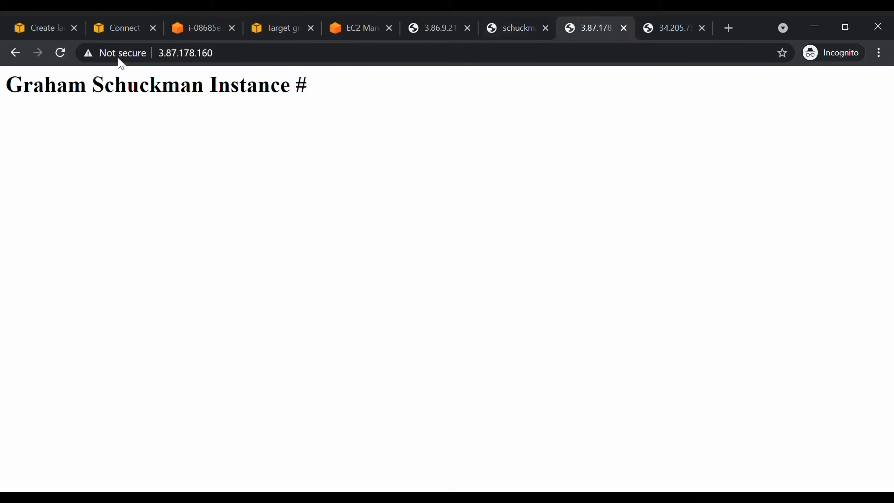
pyautogui.click(60, 52)
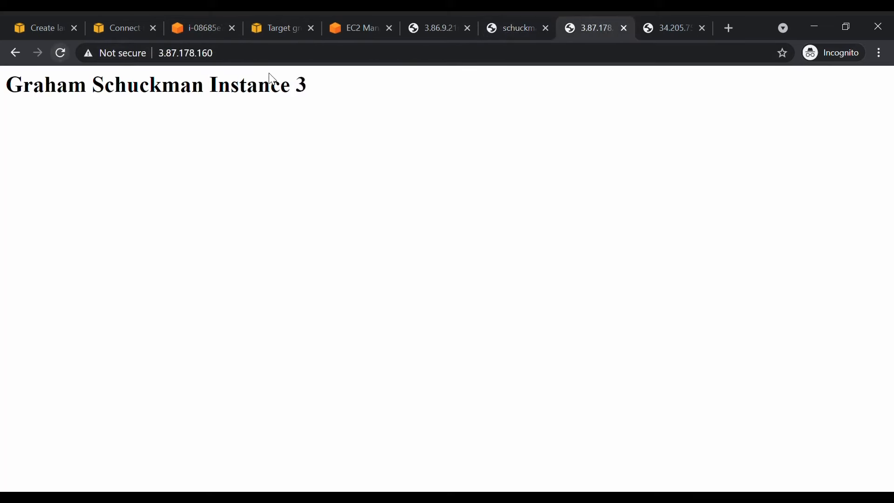
pyautogui.click(648, 23)
pyautogui.click(63, 49)
pyautogui.click(431, 27)
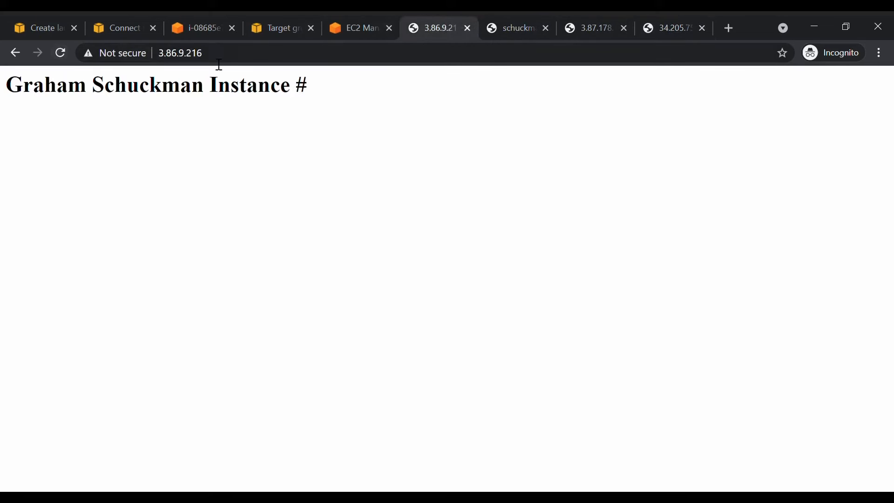
pyautogui.click(64, 51)
# Arrange the web page tabs in instance order 1, 2, 3 with the load balancer page last, and view each instance's page.
pyautogui.moveTo(565, 27); pyautogui.dragTo(433, 21)
pyautogui.moveTo(679, 21); pyautogui.dragTo(458, 21)
pyautogui.moveTo(602, 21); pyautogui.dragTo(521, 21)
pyautogui.click(453, 22)
pyautogui.click(507, 22)
pyautogui.click(575, 20)
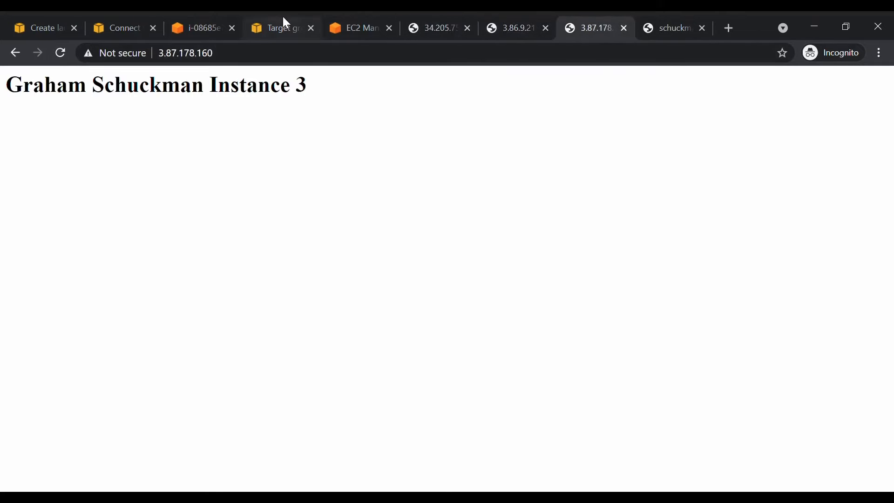
pyautogui.click(210, 21)
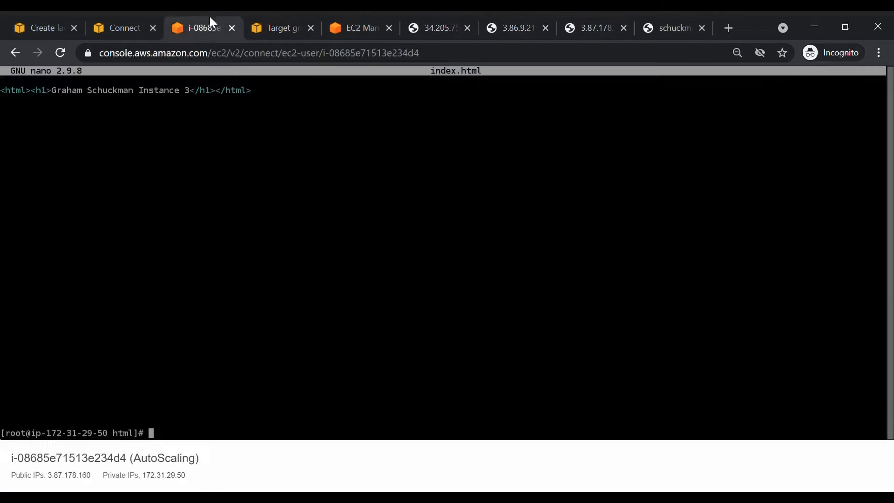
pyautogui.click(141, 15)
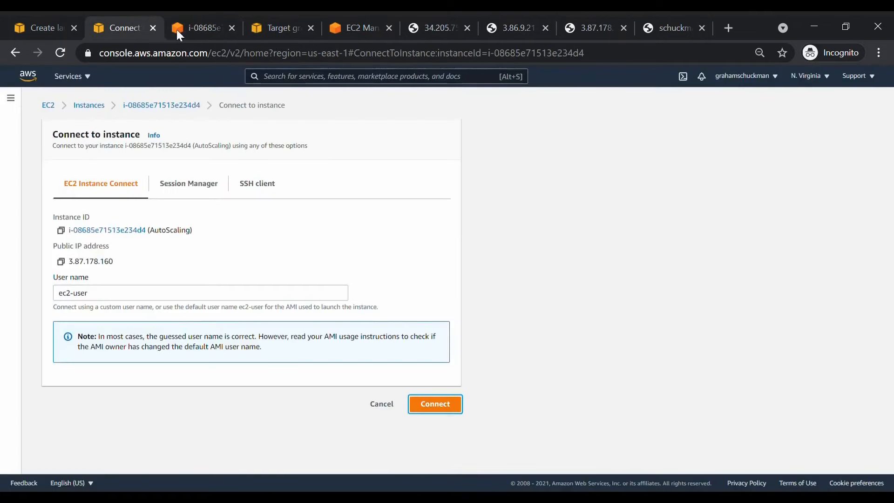
pyautogui.click(216, 19)
pyautogui.click(285, 21)
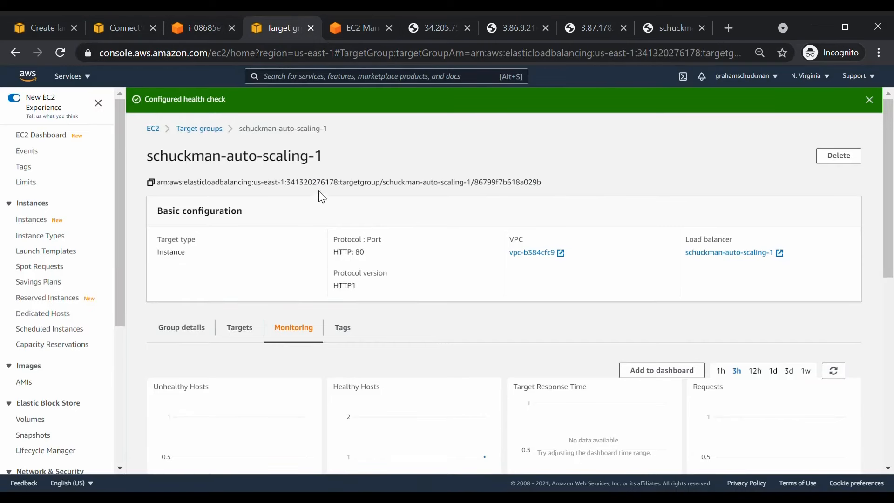
pyautogui.click(122, 27)
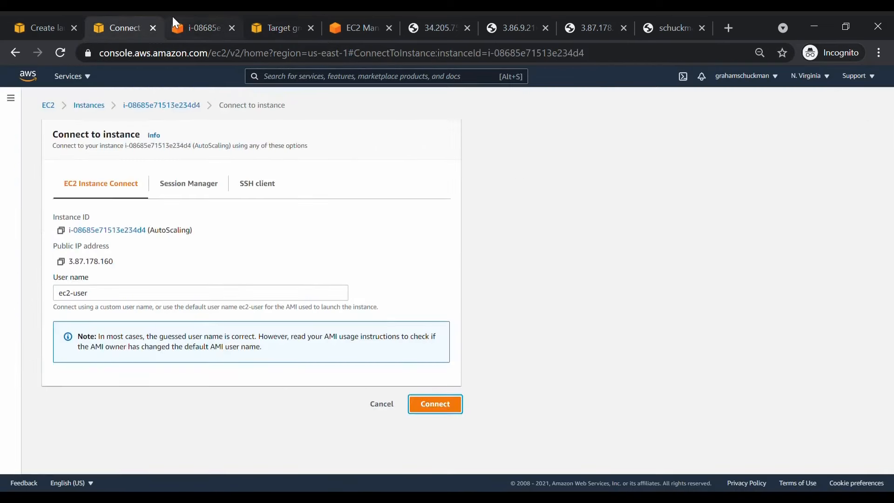
pyautogui.click(188, 18)
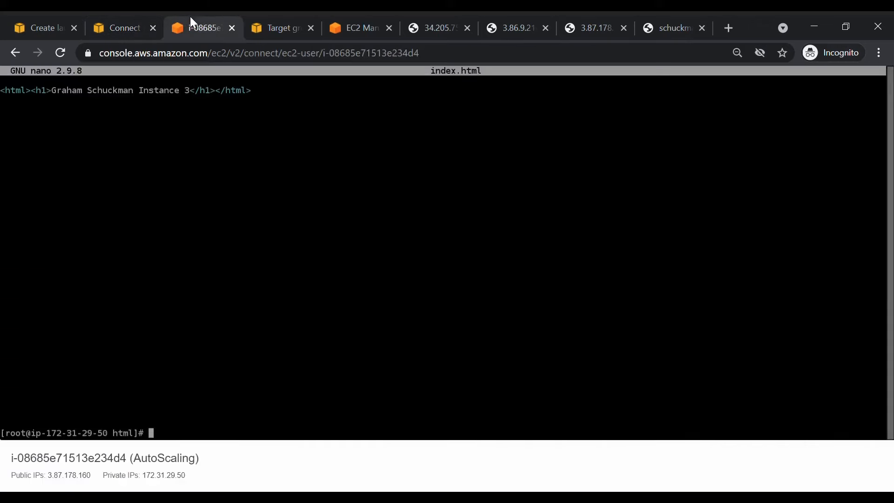
# Open the load balancer's target group and examine its monitoring graphs, health check settings and attributes.
pyautogui.click(287, 16)
pyautogui.scroll(-5, 97, 195)
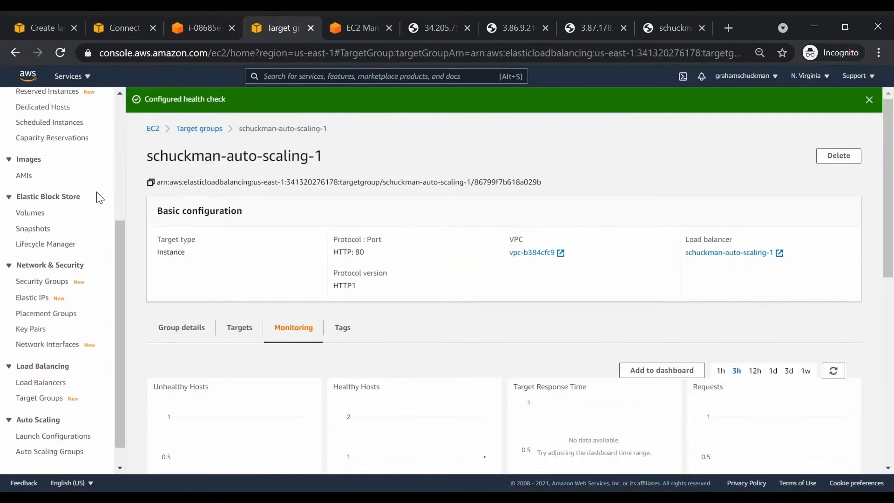
pyautogui.click(42, 358)
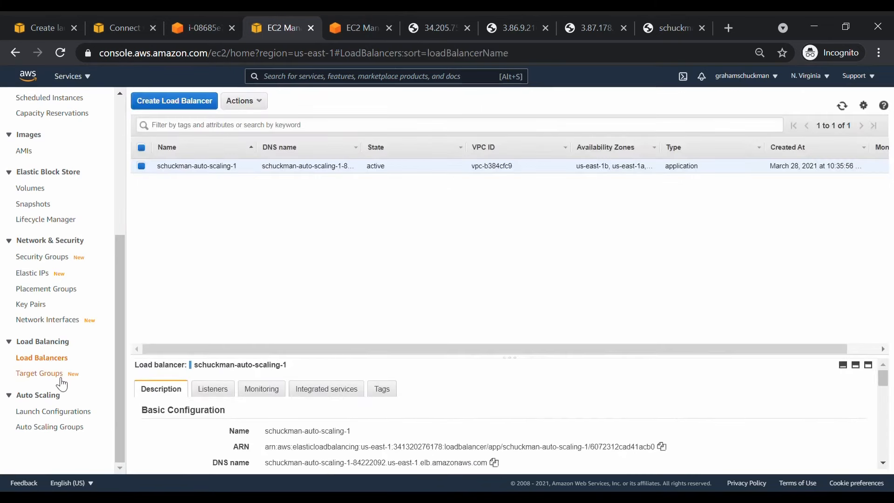
pyautogui.click(56, 375)
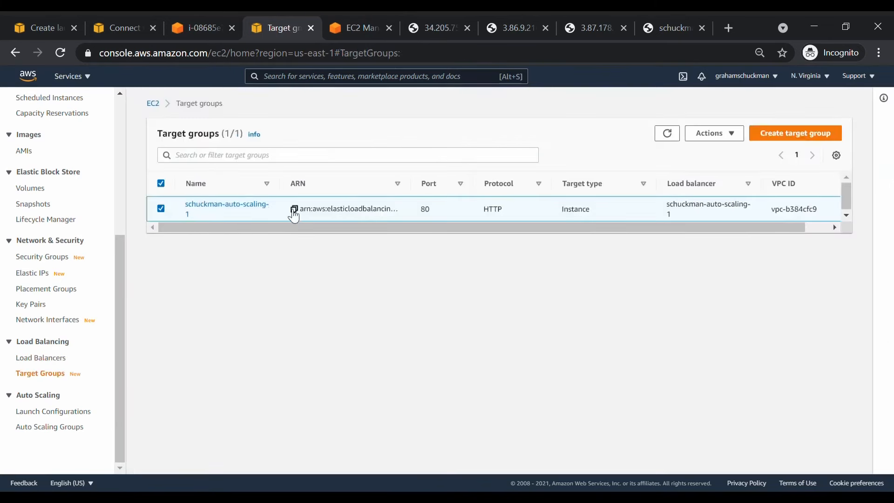
pyautogui.click(208, 205)
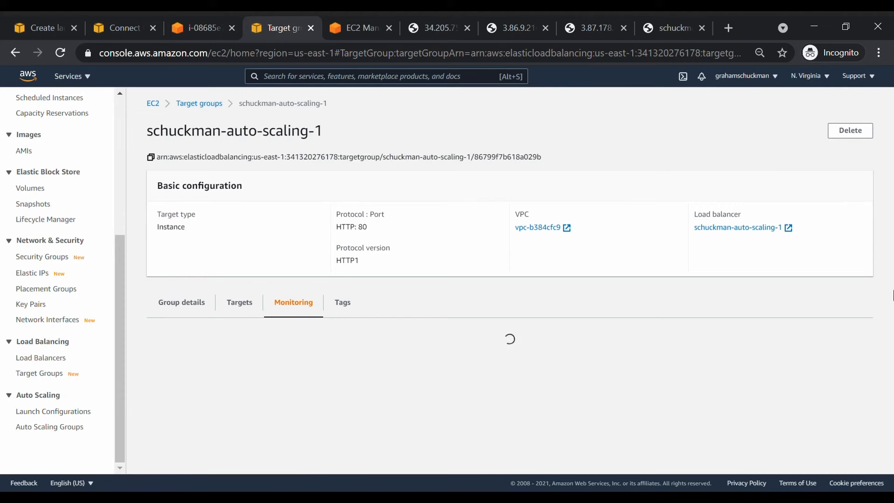
pyautogui.scroll(-3, 886, 289)
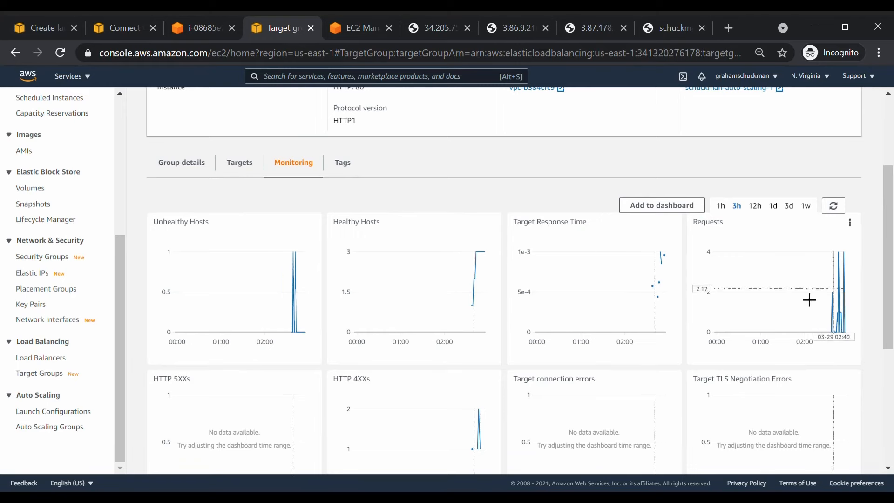
pyautogui.scroll(-4, 866, 245)
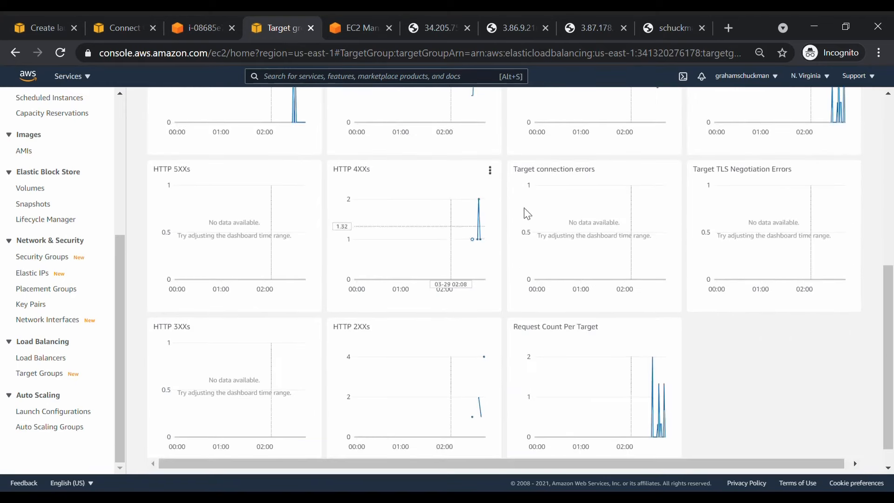
pyautogui.scroll(3, 514, 299)
pyautogui.scroll(2, 502, 294)
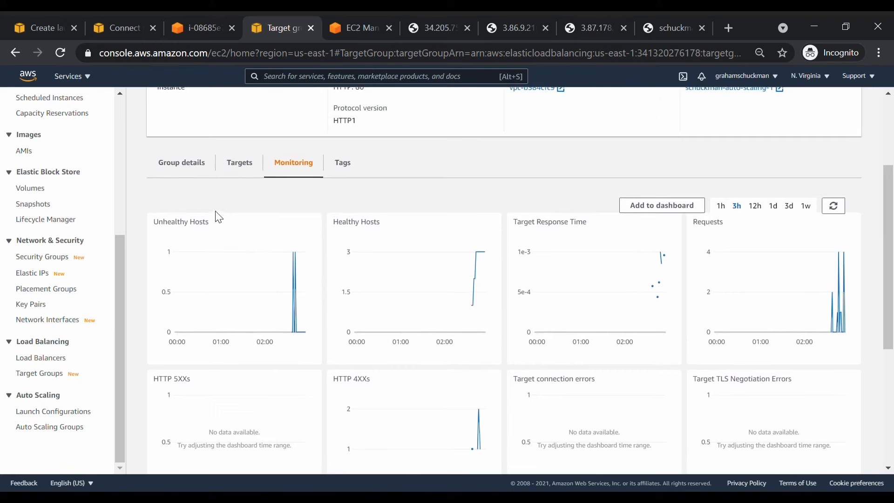
pyautogui.moveTo(303, 265)
pyautogui.click(189, 166)
pyautogui.scroll(-1, 438, 196)
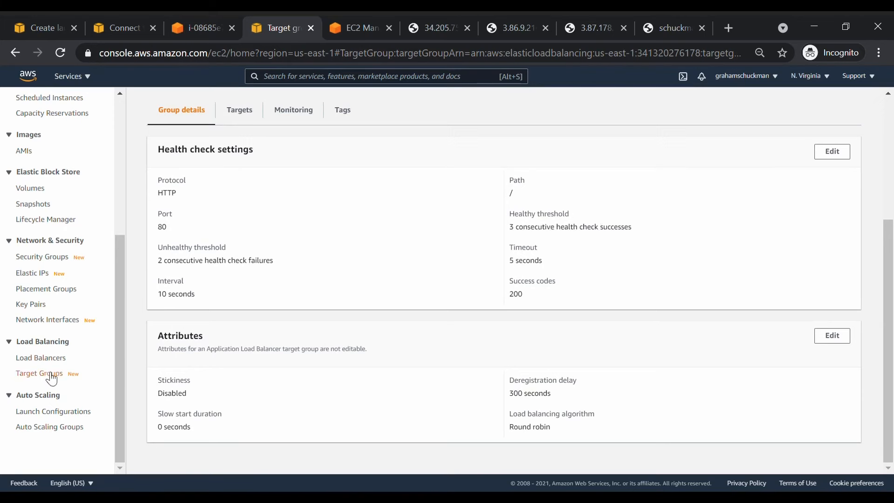
# Open the Auto Scaling group's details and update its desired capacity to 1.
pyautogui.click(51, 427)
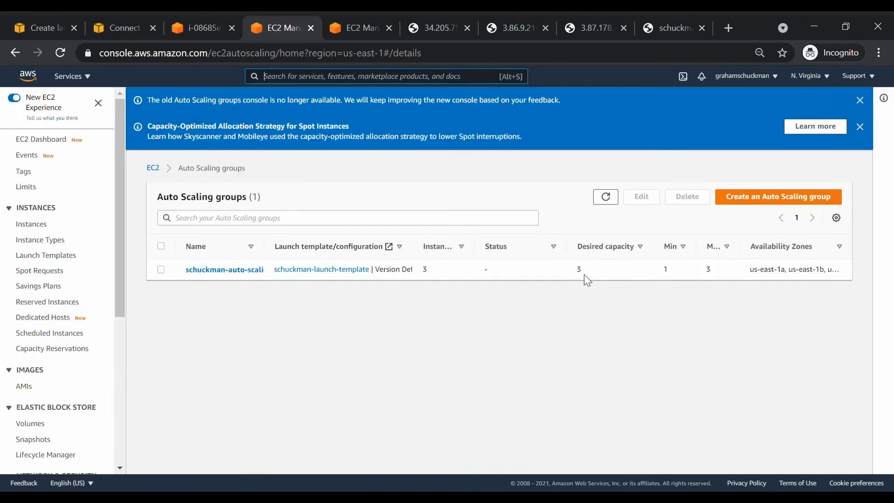
pyautogui.click(223, 271)
pyautogui.scroll(-2, 333, 235)
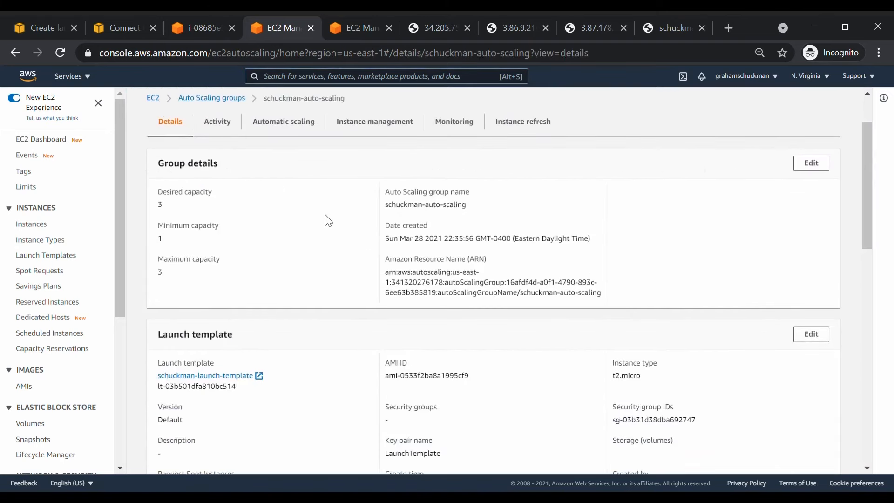
pyautogui.click(813, 164)
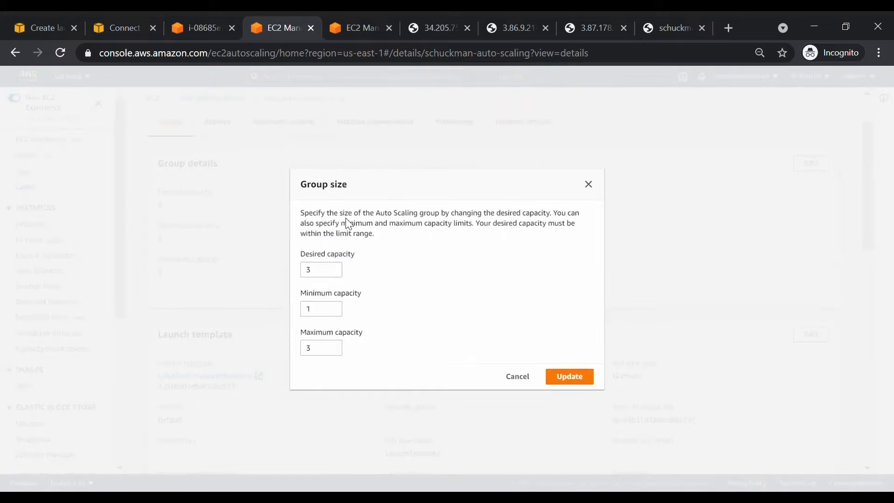
pyautogui.doubleClick(333, 273)
pyautogui.click(574, 375)
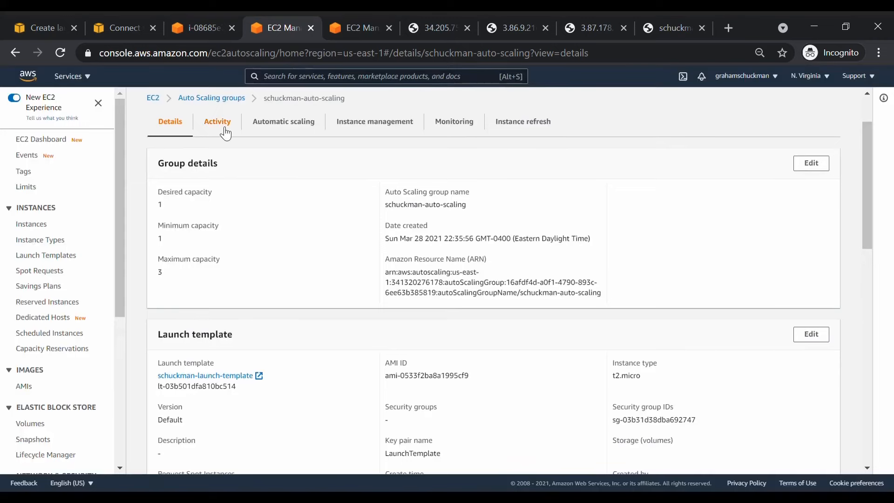
# Open the Auto Scaling group's activity history, refresh it and examine the status of the instance termination entries.
pyautogui.click(225, 130)
pyautogui.scroll(-3, 367, 265)
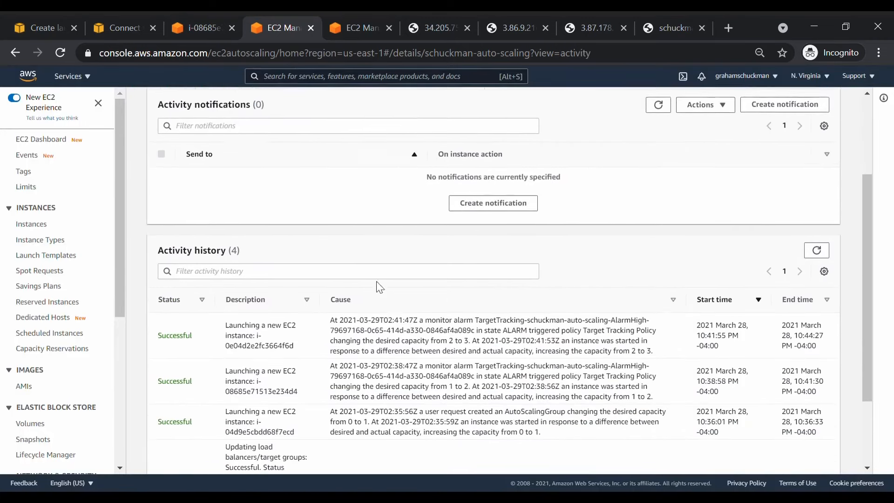
pyautogui.click(817, 238)
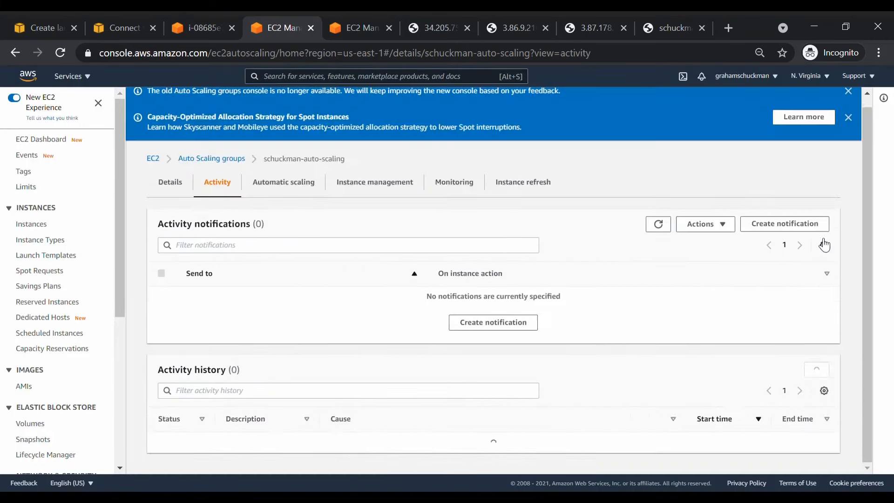
pyautogui.scroll(-3, 416, 281)
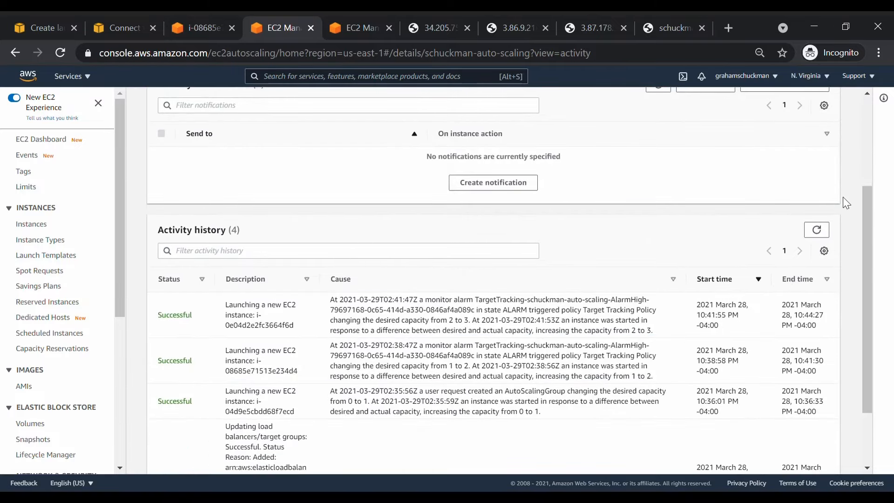
pyautogui.scroll(3, 845, 203)
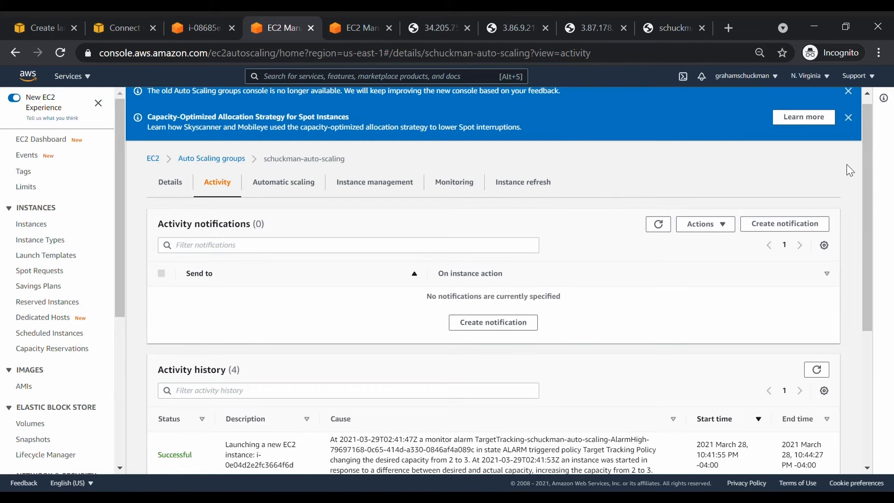
pyautogui.scroll(-4, 829, 108)
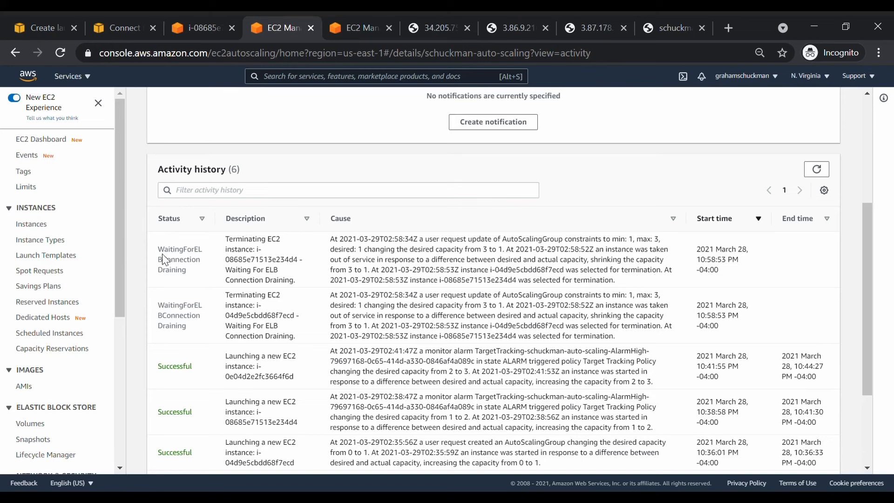
pyautogui.moveTo(170, 255); pyautogui.dragTo(193, 271)
pyautogui.click(194, 271)
# Reload the load balancer's web page and compare its heading with the three instance pages.
pyautogui.click(657, 24)
pyautogui.click(61, 52)
pyautogui.doubleClick(309, 93)
pyautogui.click(309, 92)
pyautogui.click(451, 23)
pyautogui.click(517, 23)
pyautogui.click(615, 24)
pyautogui.hotkey('ctrl', 'Tab')
# Switch to the other Auto Scaling group console tab and refresh its activity history to check the scale-in entries.
pyautogui.click(371, 18)
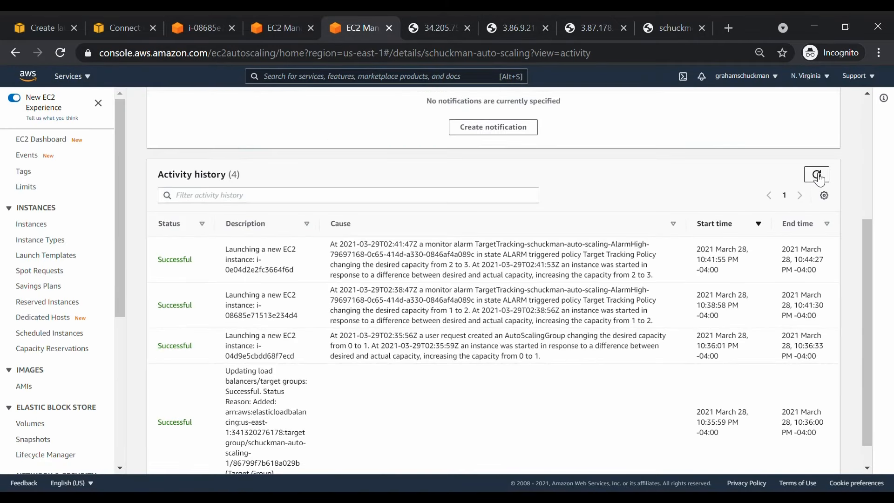
pyautogui.scroll(-2, 661, 300)
pyautogui.scroll(5, 689, 291)
pyautogui.scroll(-5, 754, 273)
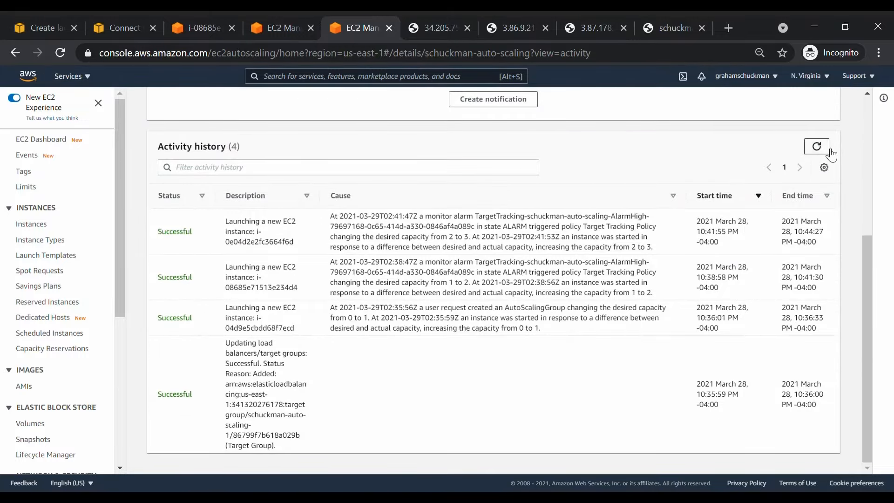
pyautogui.click(816, 146)
pyautogui.scroll(-5, 570, 306)
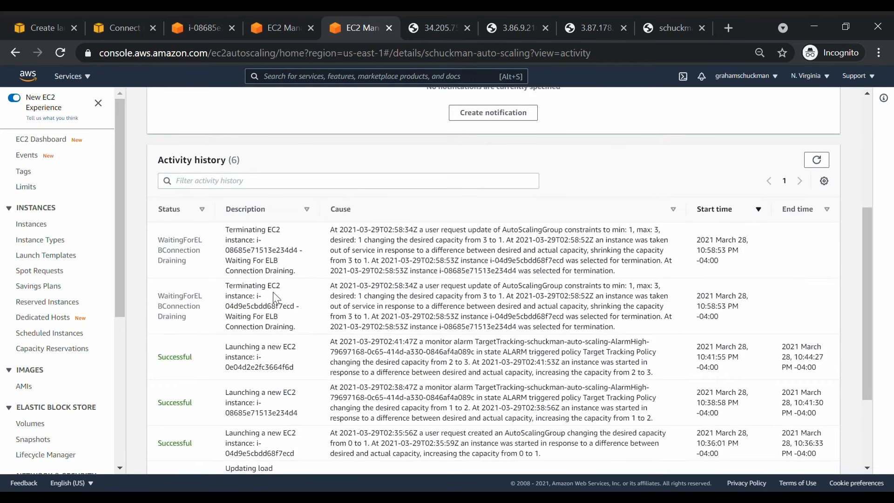
# Open the load balancers list, and close the three instance web pages and the load balancer's web page.
pyautogui.scroll(-5, 89, 349)
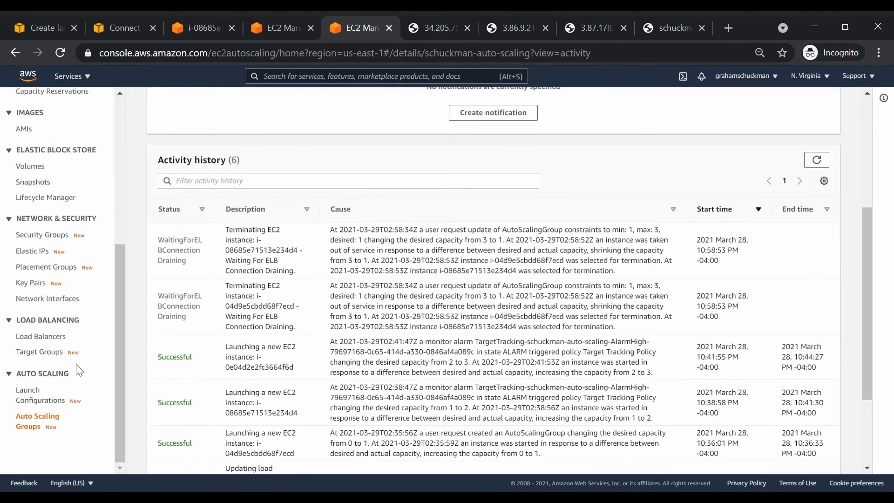
pyautogui.click(40, 336)
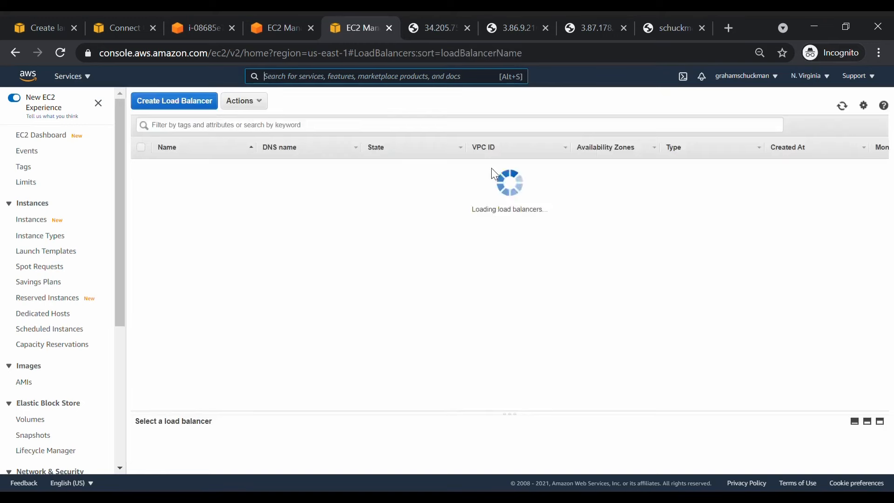
pyautogui.click(449, 27)
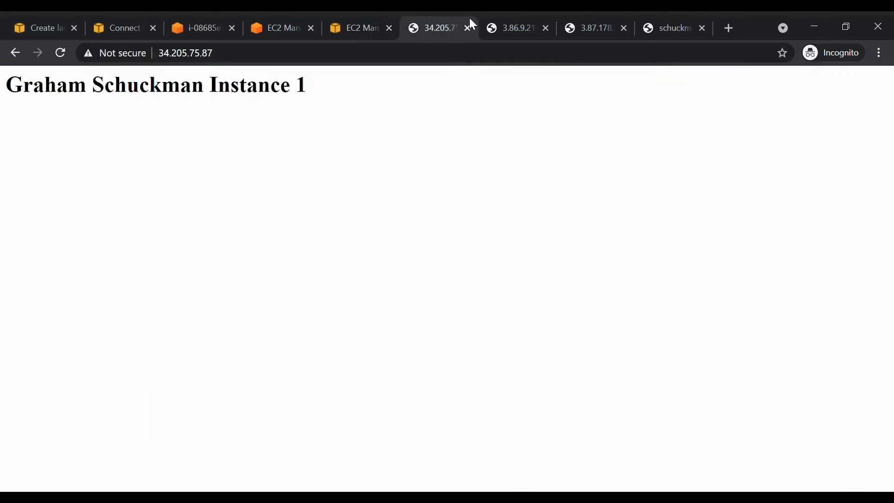
pyautogui.click(684, 28)
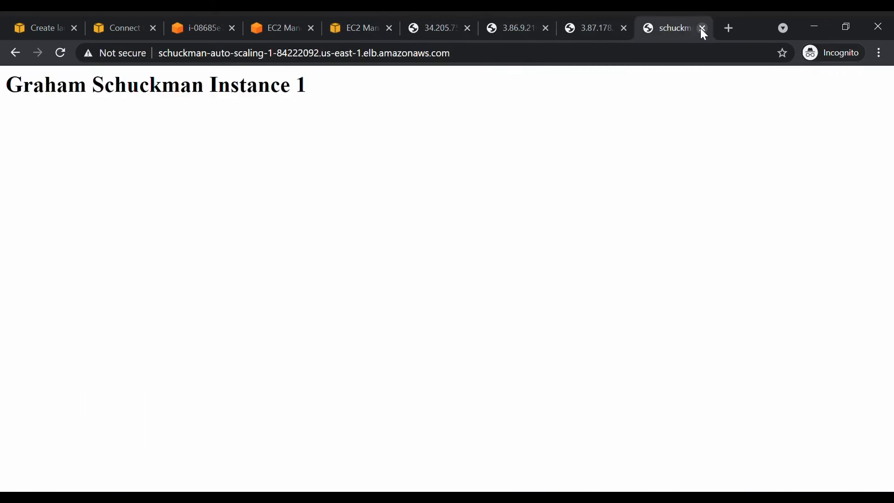
pyautogui.click(703, 29)
pyautogui.click(703, 28)
pyautogui.click(703, 28)
pyautogui.click(702, 28)
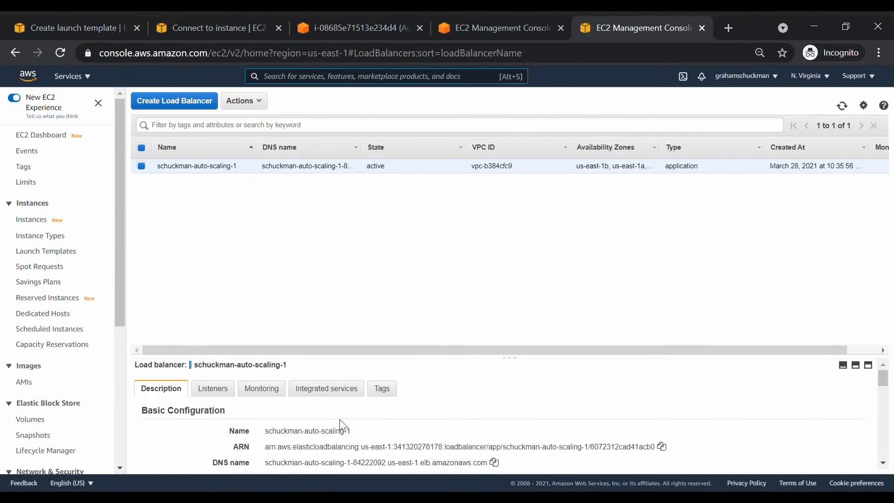
# Open the target group behind the load balancer's HTTP : 80 listener and examine its registered targets' statuses and zones.
pyautogui.click(212, 388)
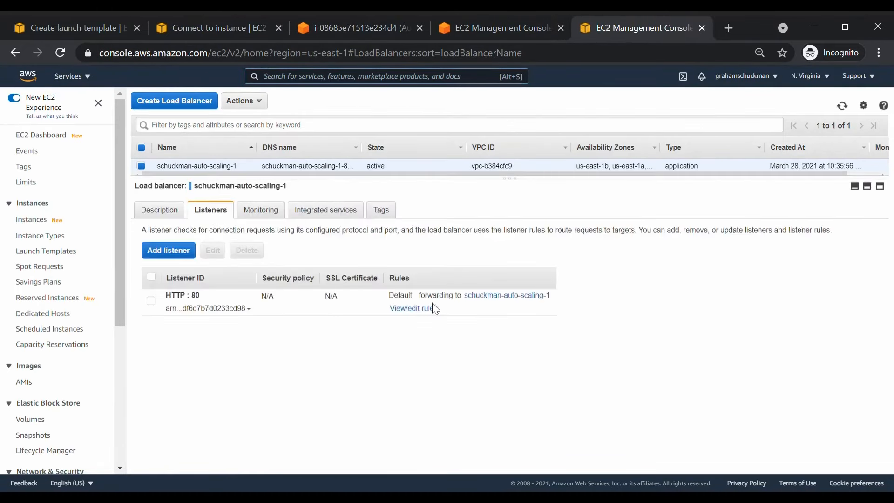
pyautogui.click(494, 296)
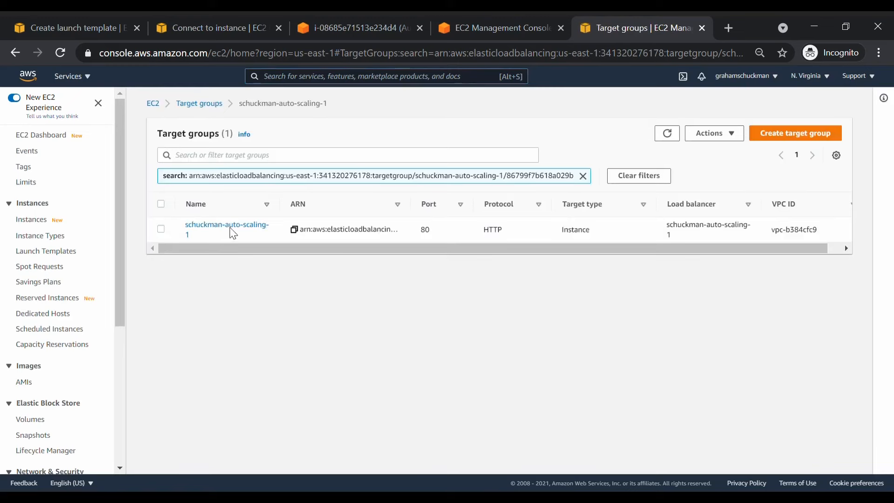
pyautogui.click(233, 236)
pyautogui.scroll(-4, 364, 255)
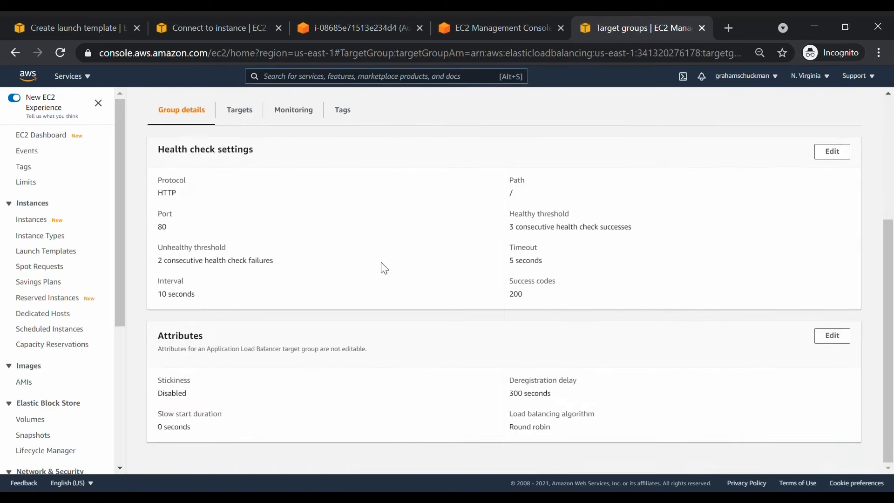
pyautogui.click(247, 112)
pyautogui.scroll(-1, 362, 192)
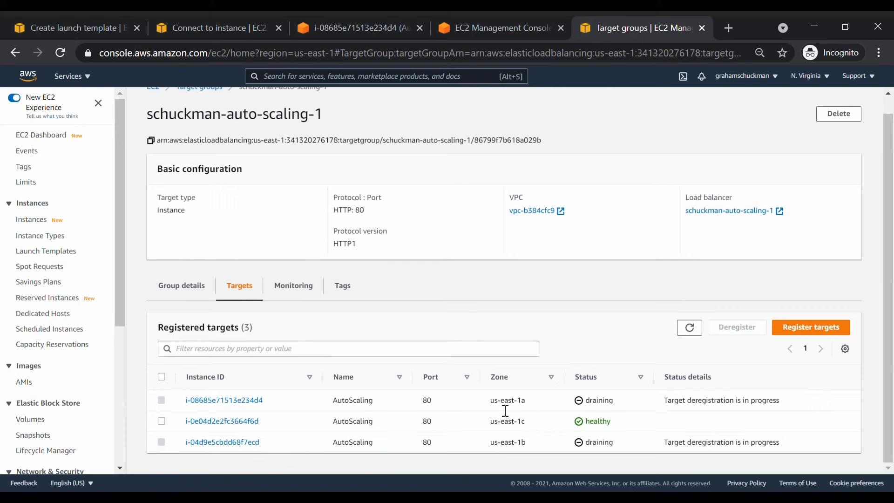
pyautogui.moveTo(490, 402); pyautogui.dragTo(530, 399)
pyautogui.click(530, 399)
pyautogui.moveTo(490, 421); pyautogui.dragTo(528, 430)
pyautogui.click(535, 430)
# Examine the target group's monitoring graphs, including healthy hosts, HTTP 4XXs, HTTP 2XXs and request count per target.
pyautogui.click(292, 287)
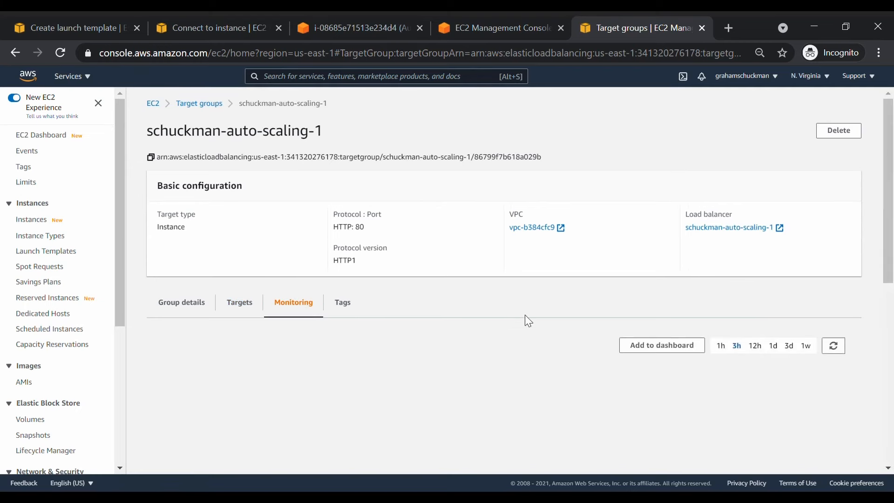
pyautogui.scroll(-2, 517, 309)
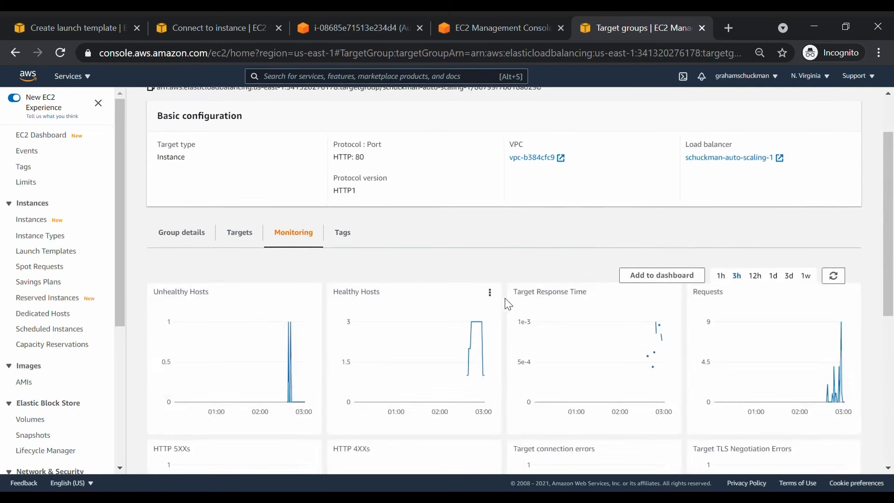
pyautogui.scroll(-3, 504, 298)
pyautogui.scroll(2, 505, 298)
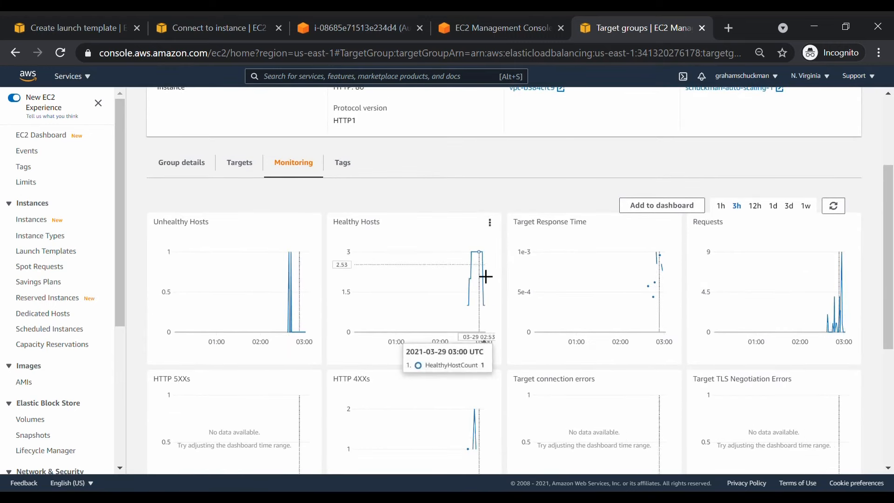
pyautogui.moveTo(487, 309)
pyautogui.scroll(-3, 494, 308)
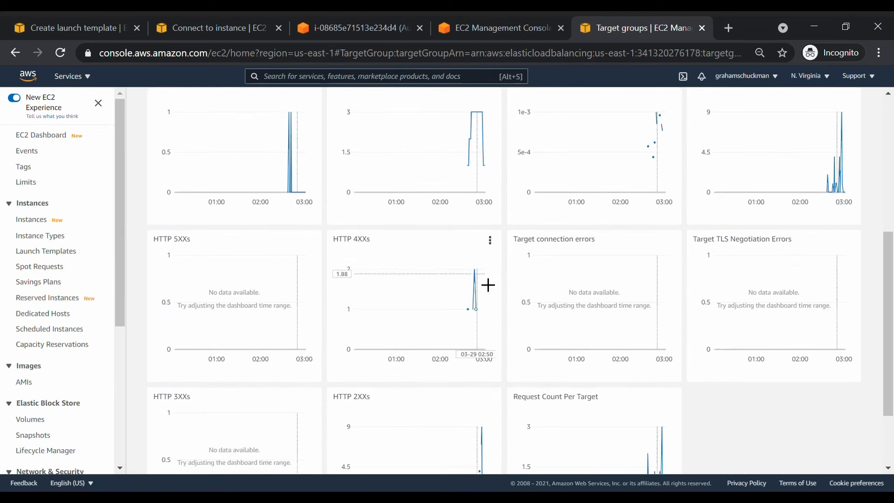
pyautogui.scroll(-2, 491, 284)
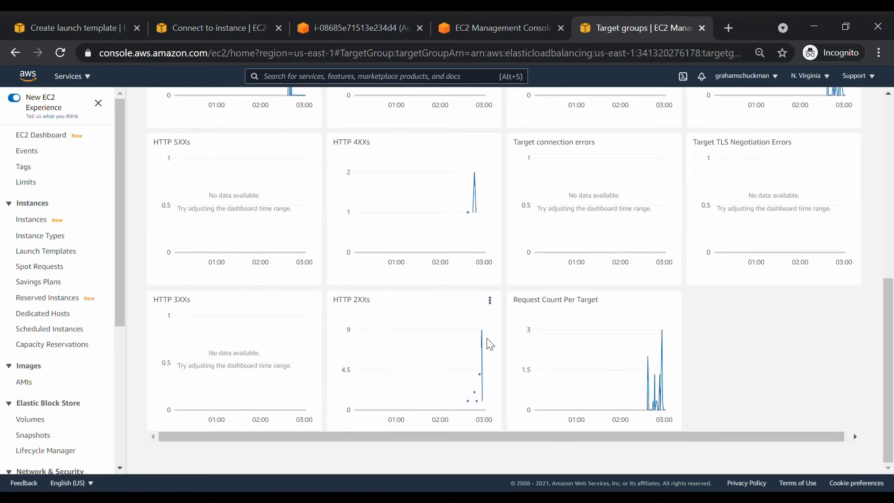
pyautogui.moveTo(483, 365)
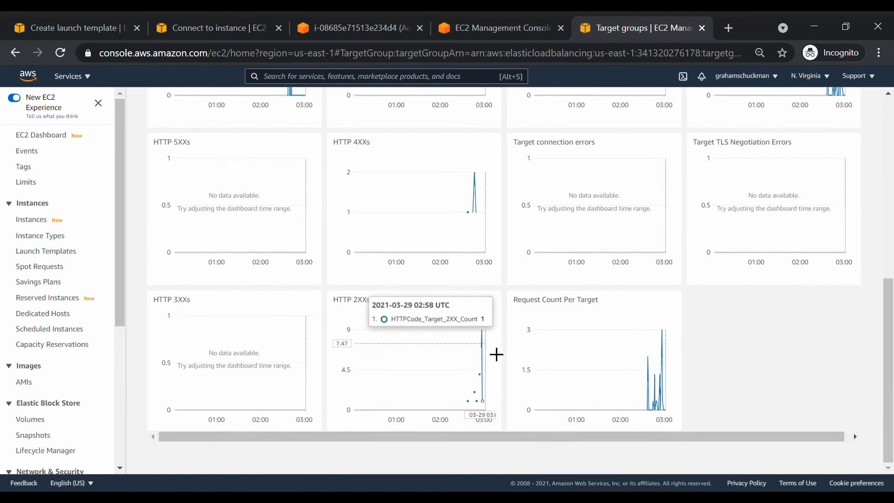
pyautogui.scroll(5, 496, 355)
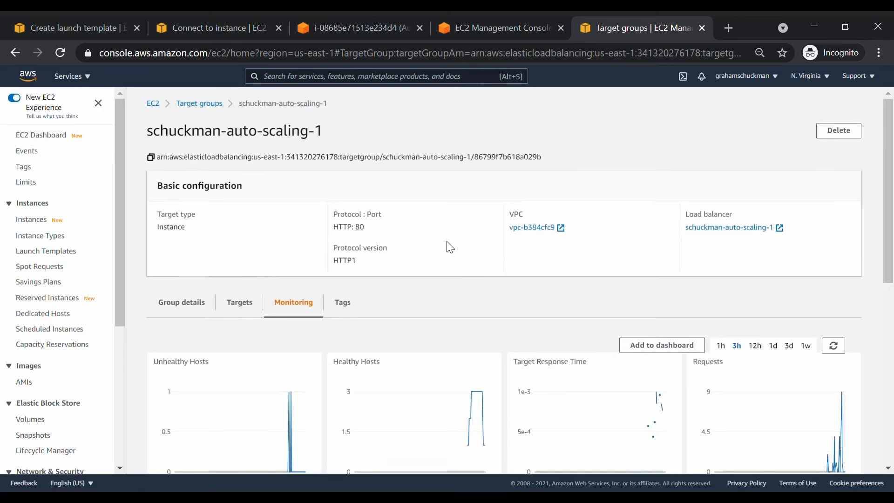
# Return to the Auto Scaling group's activity history, refresh it and check the termination status of instance i-08685e71513e234d4.
pyautogui.click(487, 21)
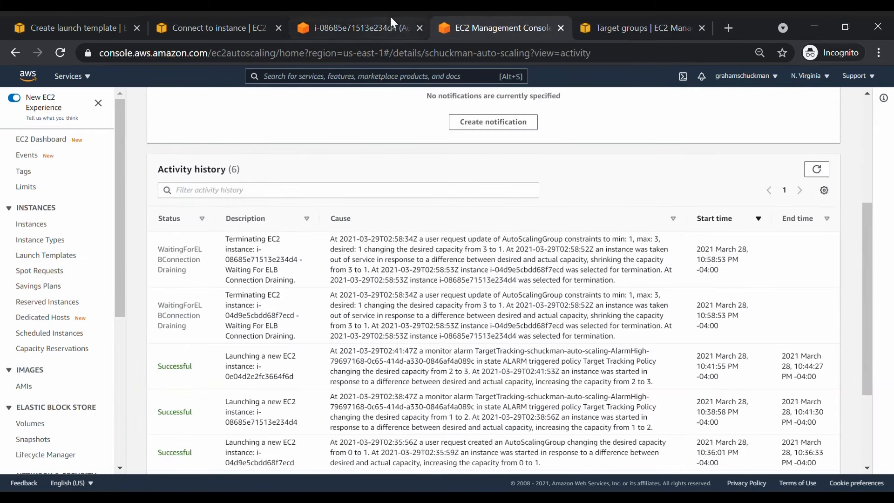
pyautogui.click(816, 169)
pyautogui.scroll(-3, 447, 355)
pyautogui.scroll(-2, 273, 356)
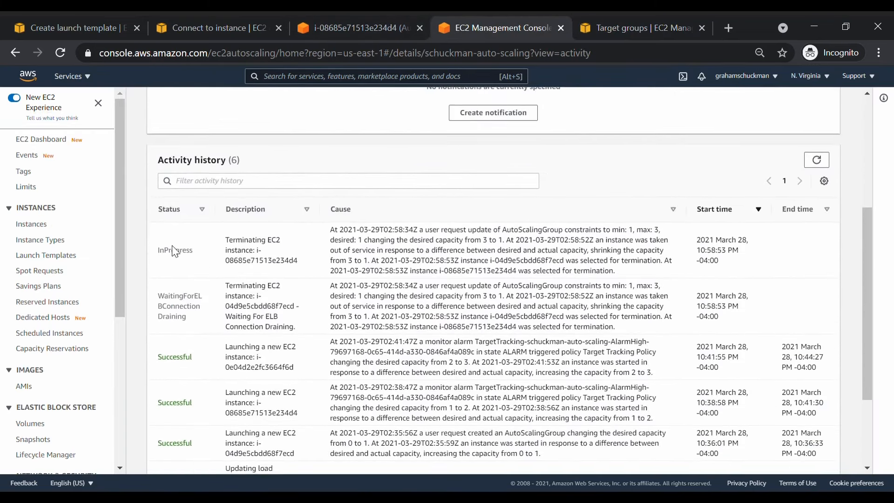
pyautogui.moveTo(225, 241); pyautogui.dragTo(307, 264)
pyautogui.click(307, 266)
# Close the terminal session of instance i-08685e71513e234d4 and refresh the Auto Scaling group's activity history.
pyautogui.click(391, 21)
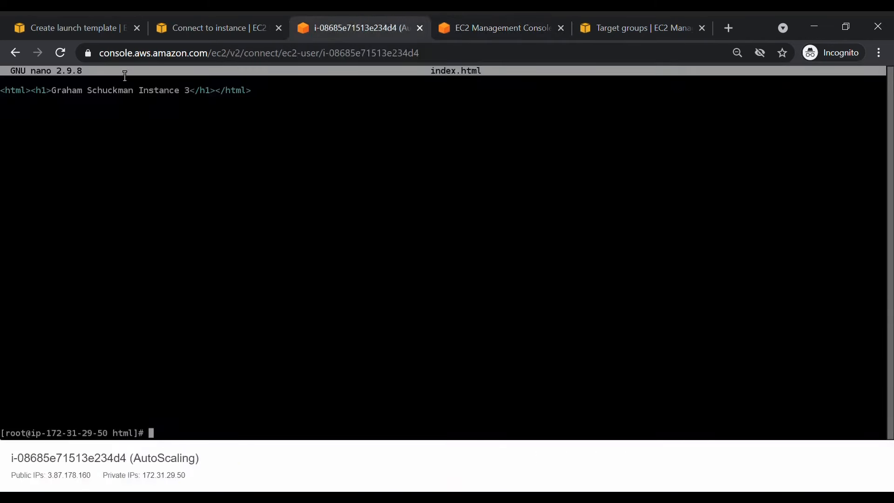
pyautogui.click(421, 28)
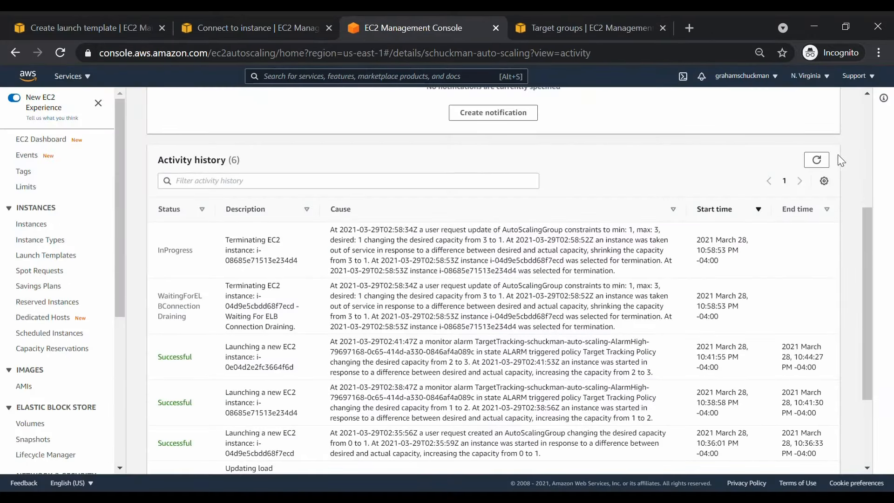
pyautogui.scroll(5, 699, 214)
pyautogui.scroll(-4, 605, 269)
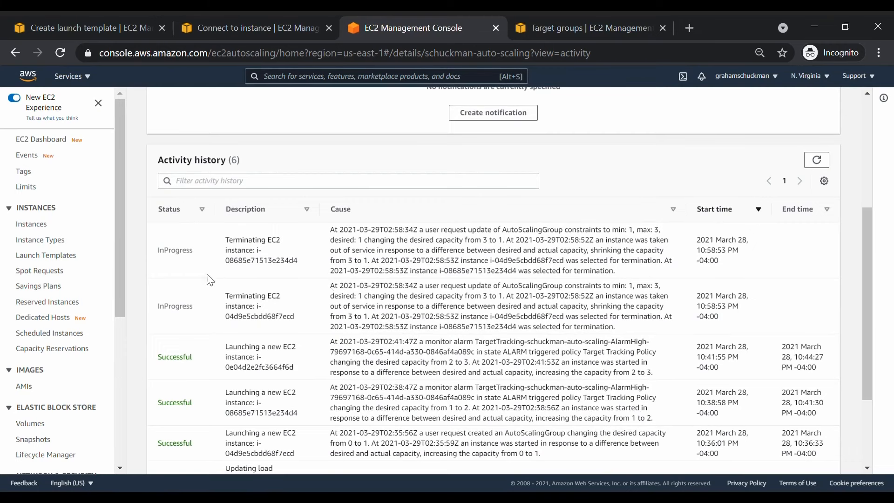
# Open the EC2 instances list from the Connect to instance page, refresh it to check the instance states, and return to the activity history.
pyautogui.click(604, 16)
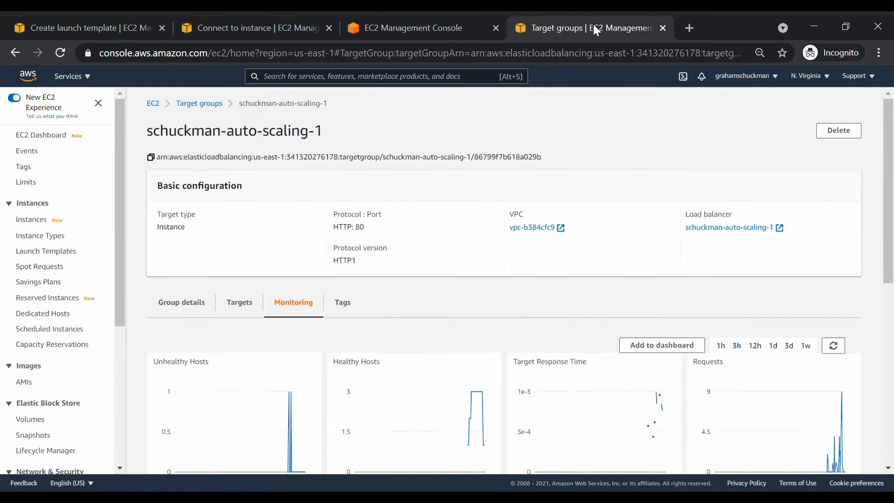
pyautogui.click(213, 20)
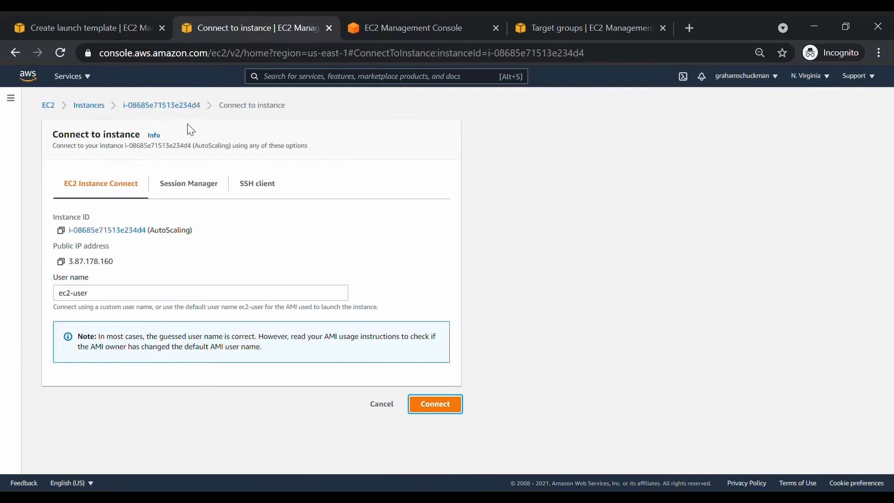
pyautogui.click(102, 105)
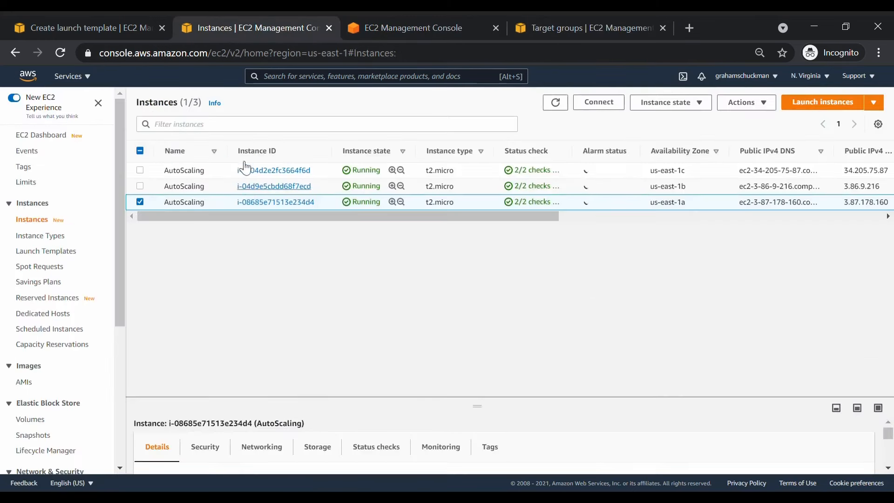
pyautogui.click(566, 106)
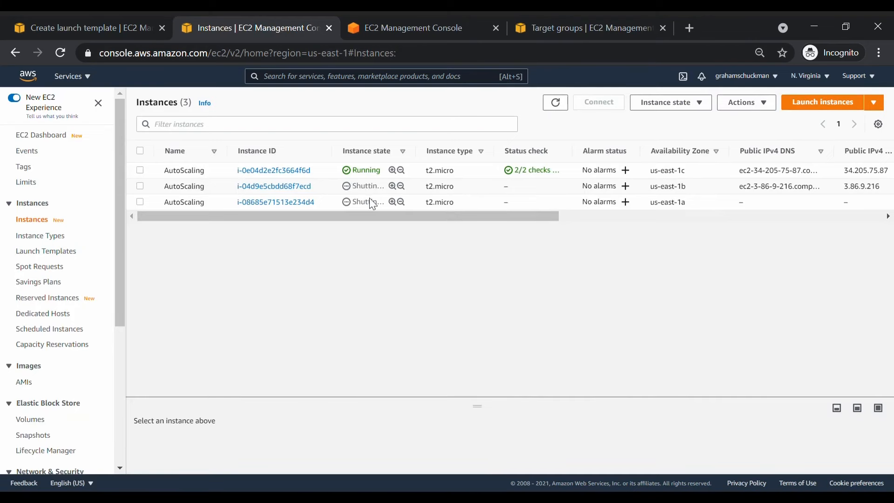
pyautogui.moveTo(403, 215)
pyautogui.mouseDown()
pyautogui.moveTo(518, 214)
pyautogui.moveTo(386, 214)
pyautogui.mouseUp()
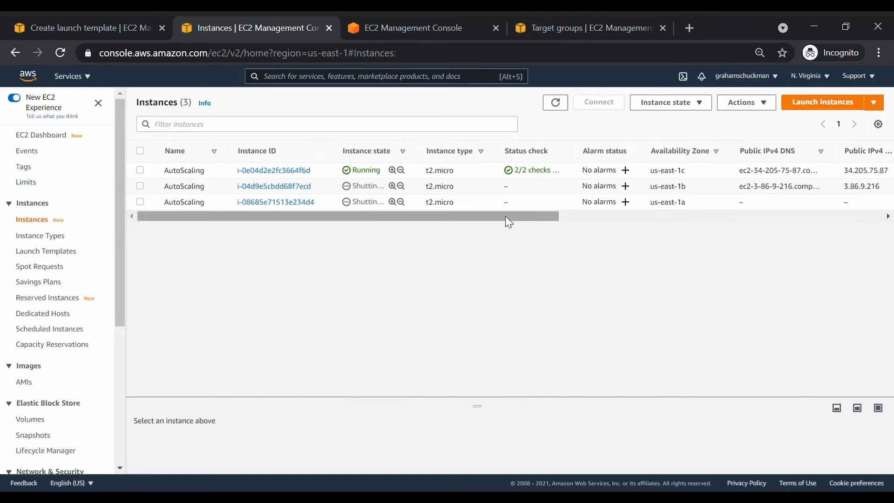
pyautogui.click(451, 21)
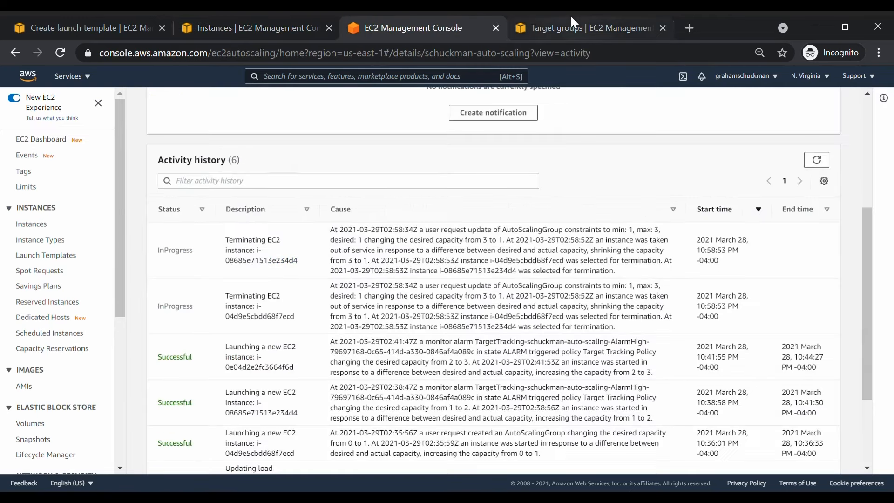
# Refresh the Auto Scaling group's activity history and check the termination status of instances i-08685e71513e234d4 and i-04d9e5cbdd68f7ecd.
pyautogui.click(816, 160)
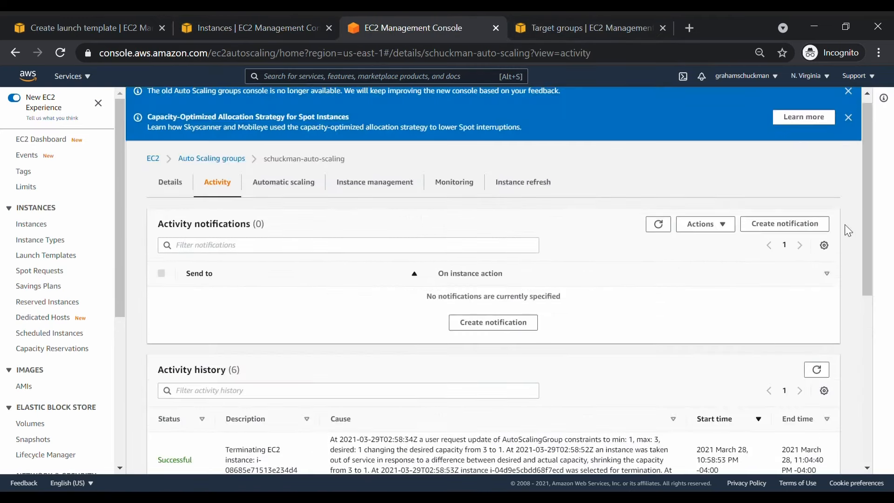
pyautogui.scroll(-3, 845, 214)
pyautogui.scroll(-1, 847, 230)
pyautogui.scroll(5, 847, 231)
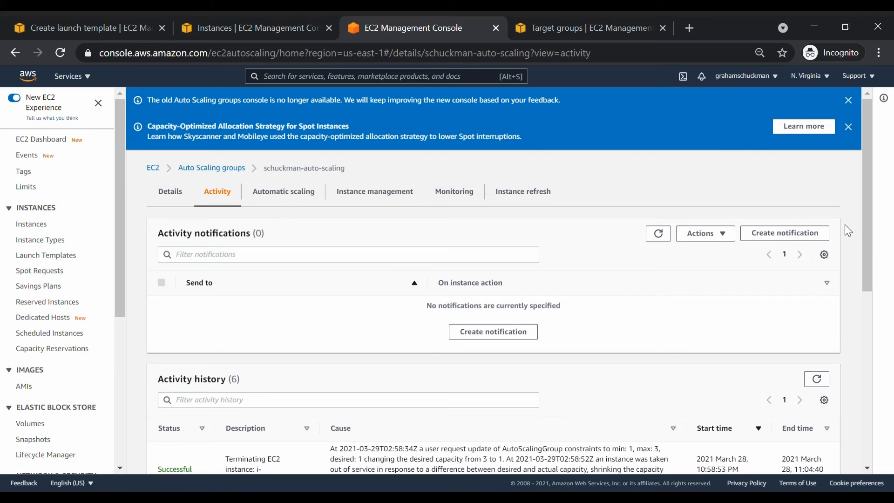
pyautogui.scroll(-5, 848, 231)
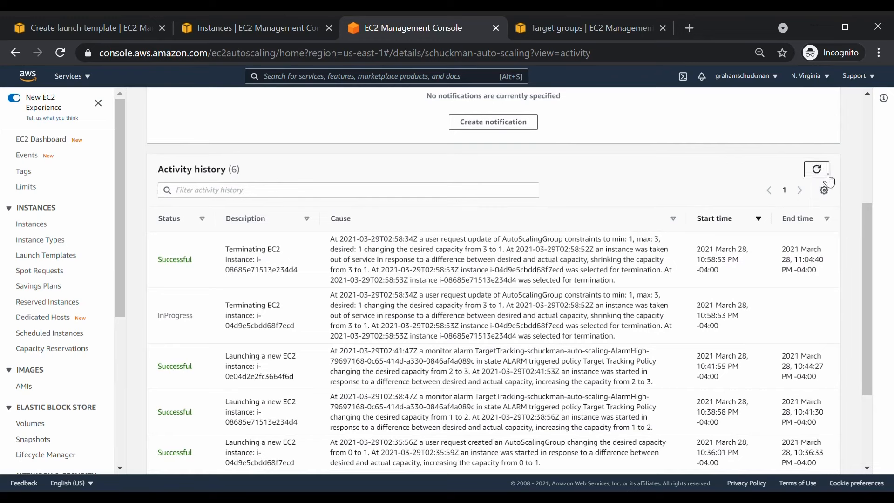
pyautogui.scroll(5, 824, 175)
pyautogui.scroll(-3, 604, 249)
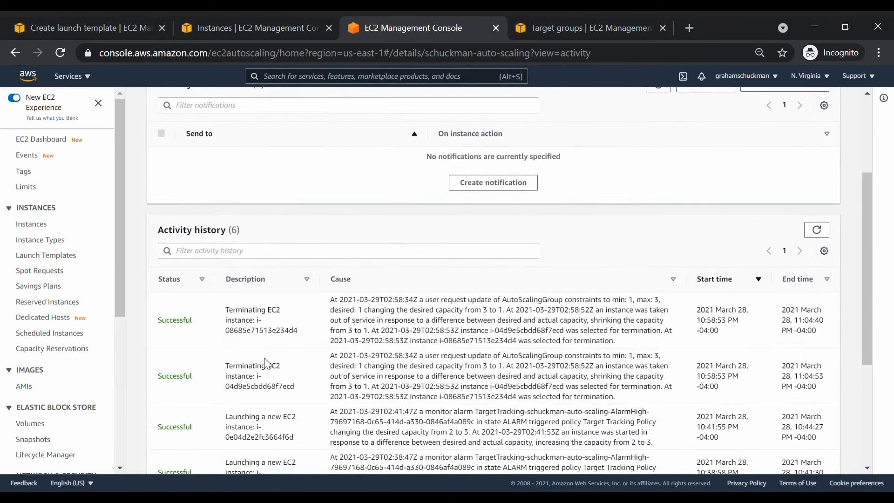
# Review the remaining activity history entries, highlighting the Target Tracking Policy cause in the launch entry for instance i-08685e71513e234d4.
pyautogui.scroll(-3, 280, 351)
pyautogui.scroll(-2, 303, 385)
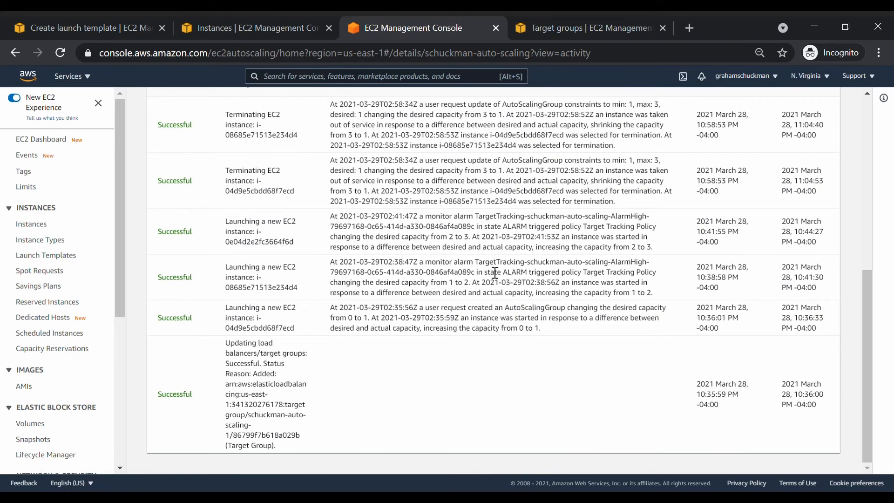
pyautogui.moveTo(485, 271); pyautogui.dragTo(654, 266)
pyautogui.click(653, 266)
pyautogui.scroll(3, 378, 271)
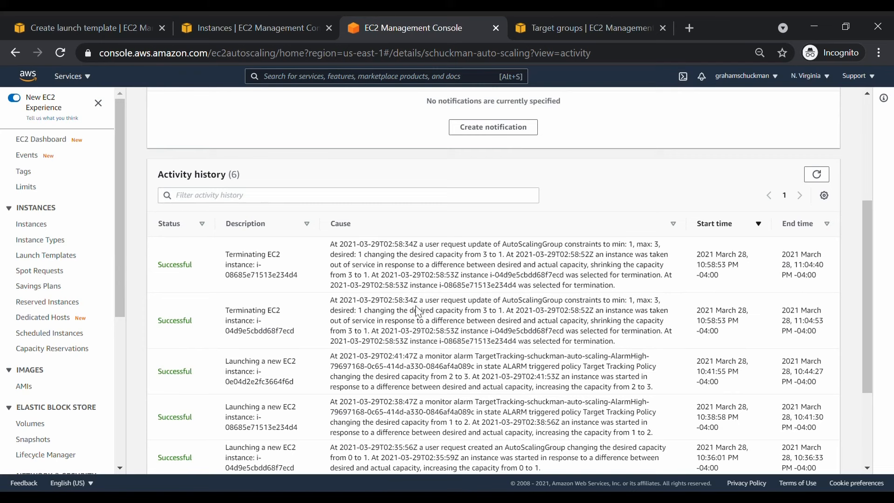
# Check the instance states in the EC2 instances list, and copy the application load balancer's DNS name from its description.
pyautogui.click(261, 27)
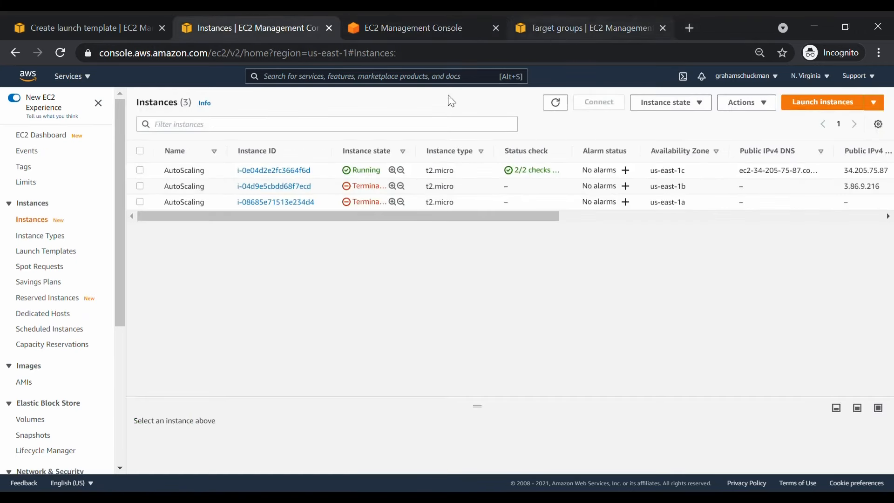
pyautogui.scroll(-5, 91, 314)
pyautogui.click(46, 358)
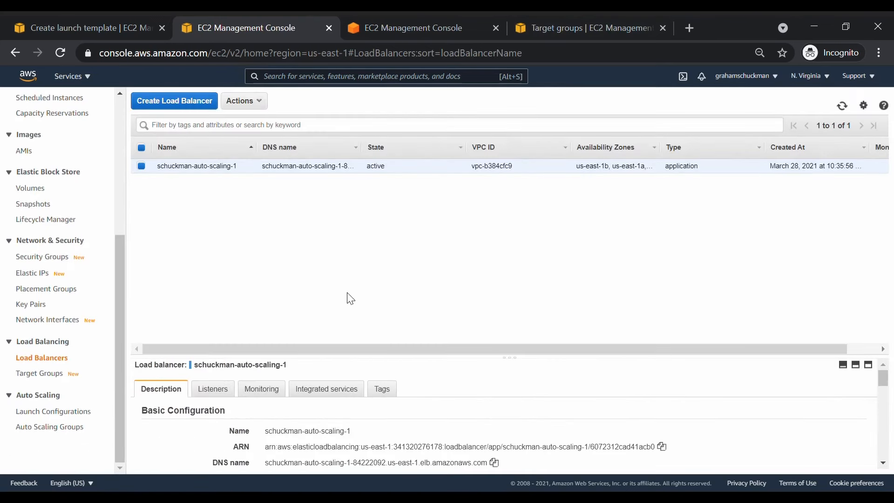
pyautogui.click(494, 462)
# Open the copied load balancer DNS name in a new browser tab and reload the page to check which instance responds.
pyautogui.click(691, 27)
pyautogui.hotkey('ctrl', 'v')
pyautogui.press('Return')
pyautogui.click(61, 53)
pyautogui.moveTo(313, 88); pyautogui.dragTo(210, 88)
pyautogui.click(235, 92)
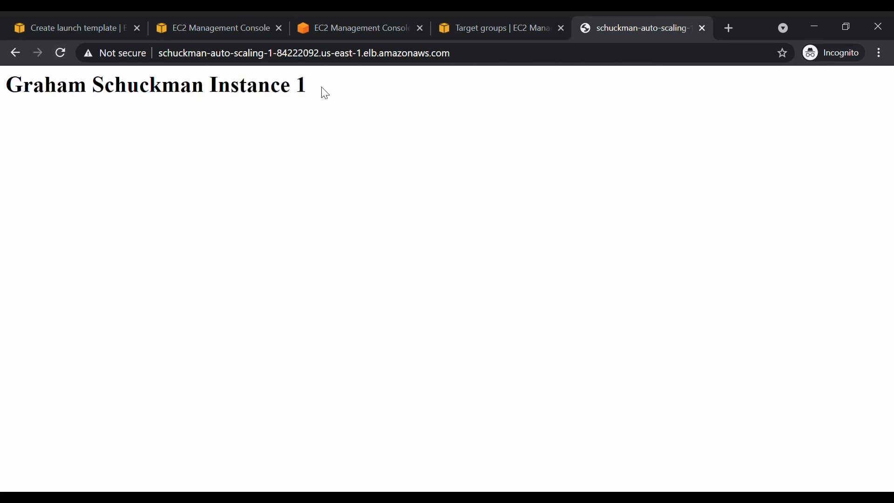